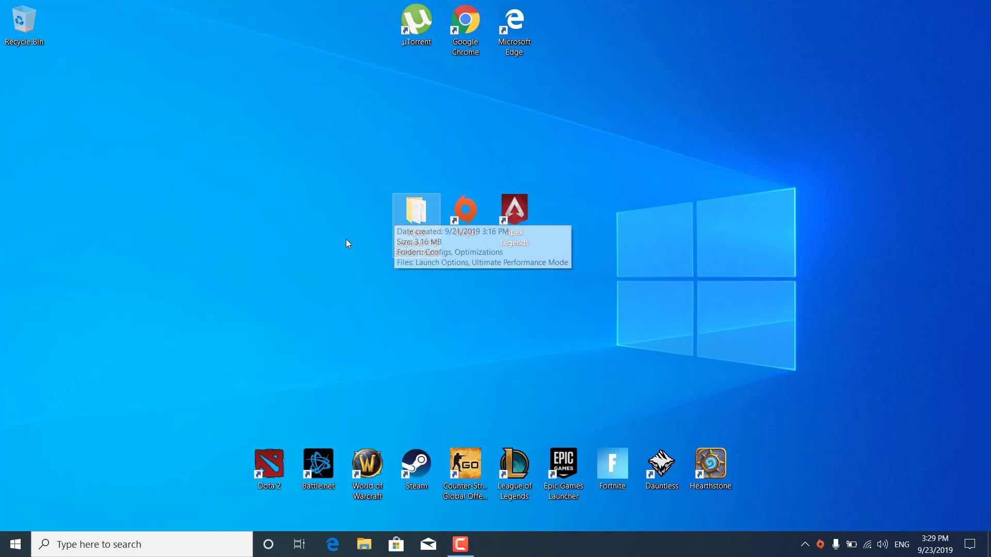
Step: Open the Apex Legends FPS BOOST PACK folder from the desktop, look over its contents and minimize it
mouse_move(427, 223)
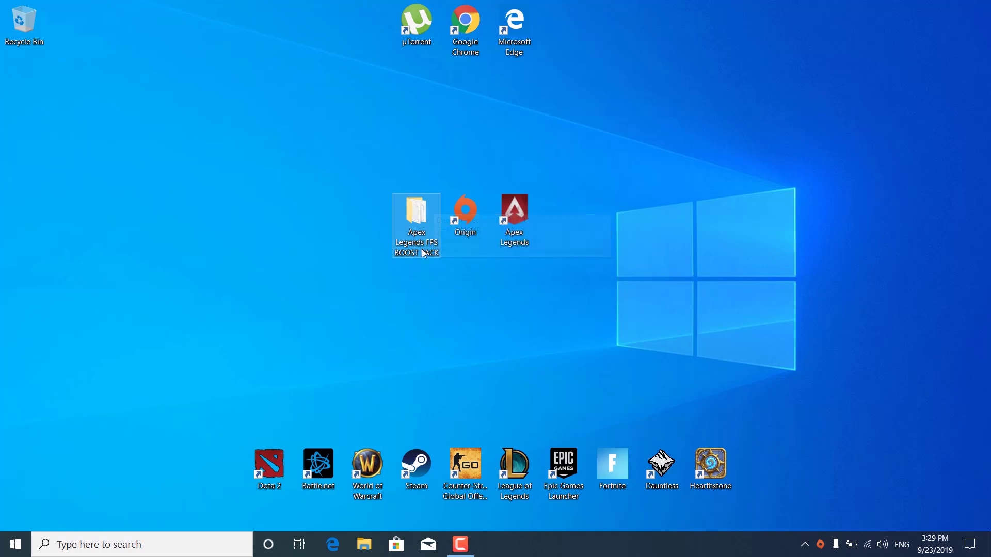
double_click(416, 215)
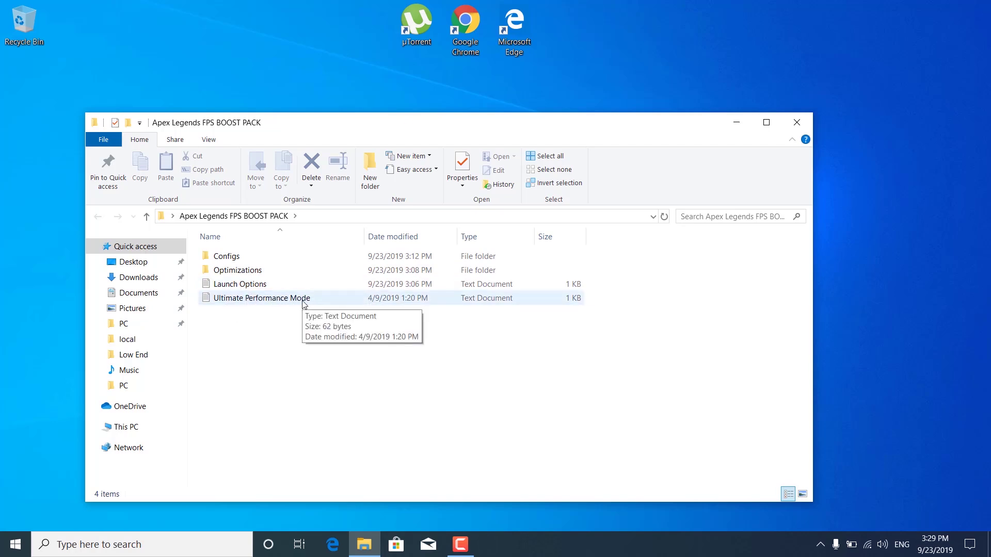
left_click(737, 124)
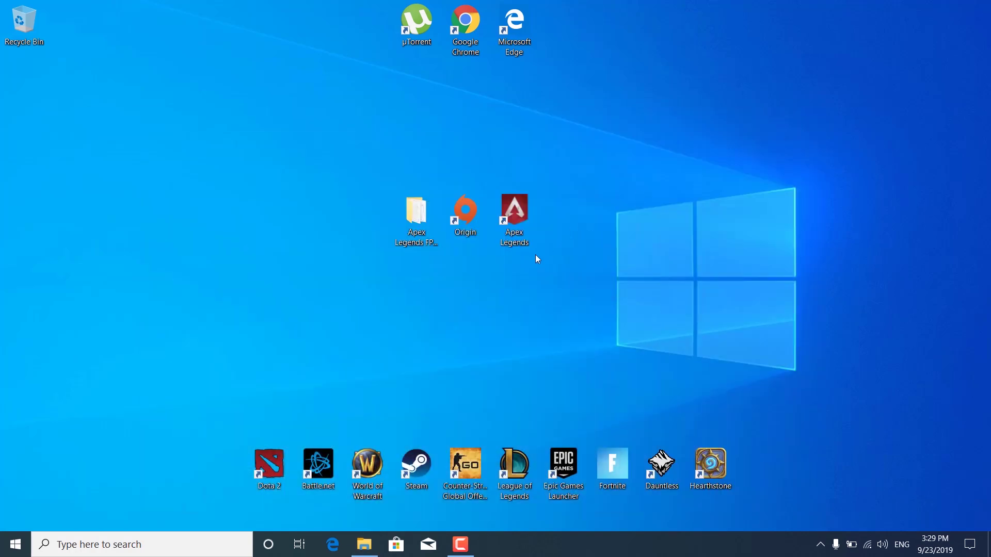
Step: Start Origin, open the game properties of Apex Legends from the game library, and disable Origin In Game for it
left_click(476, 258)
double_click(470, 219)
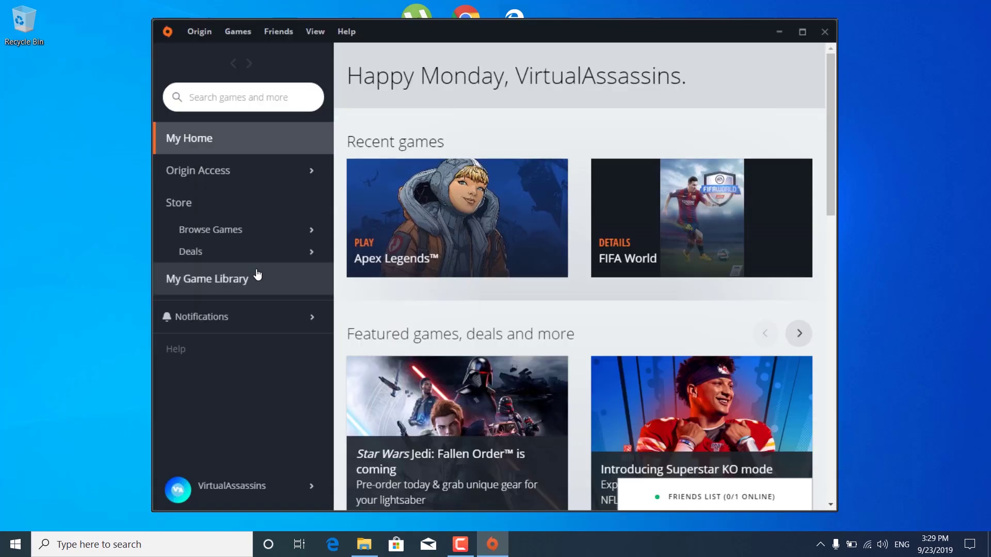
left_click(210, 281)
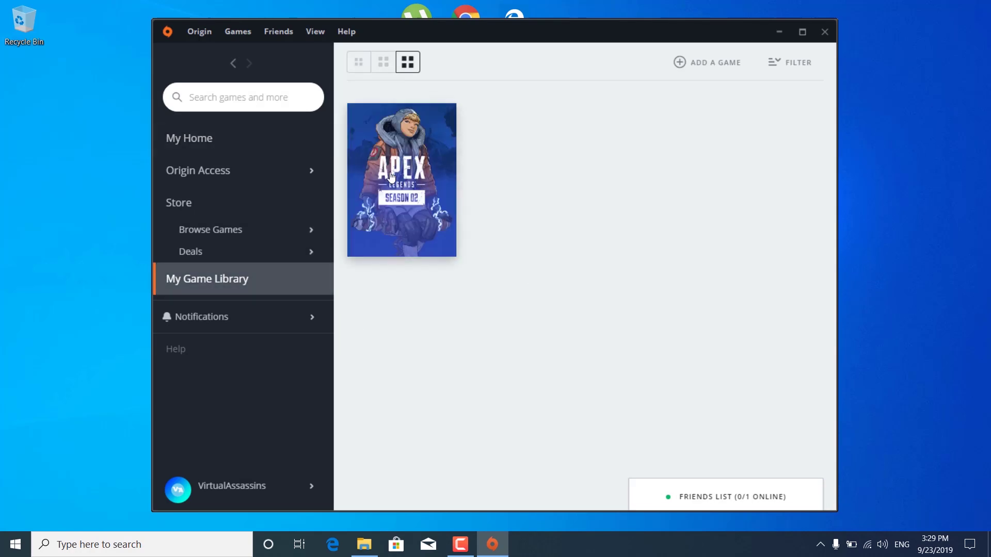
right_click(410, 201)
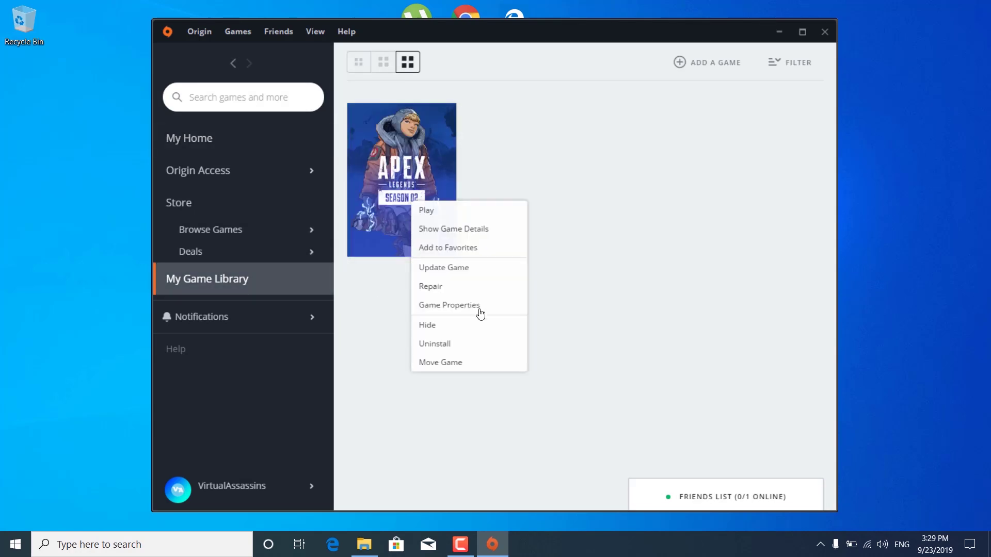
left_click(463, 306)
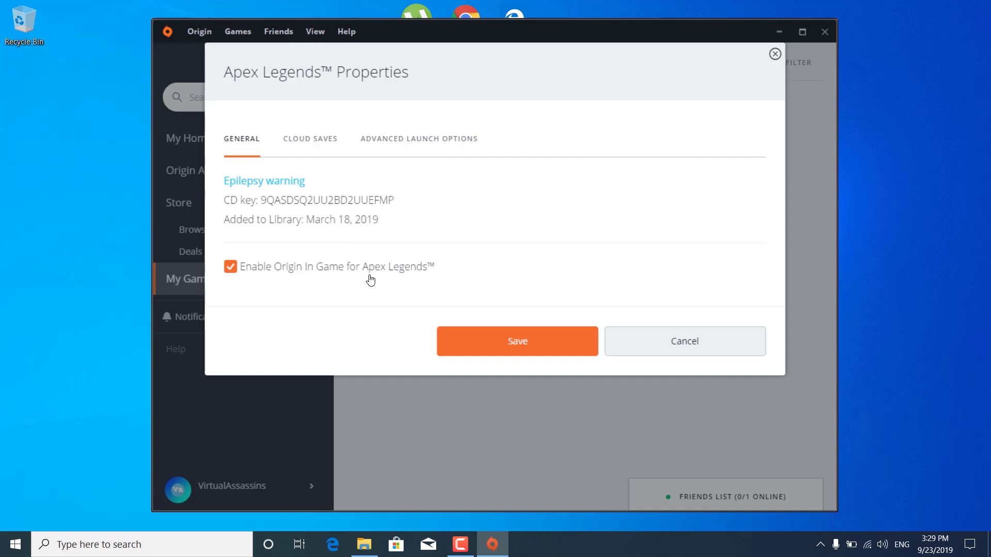
left_click(231, 267)
Step: Copy the first line of the Launch Options text file into Apex Legends' command line arguments in the advanced launch options
left_click(420, 144)
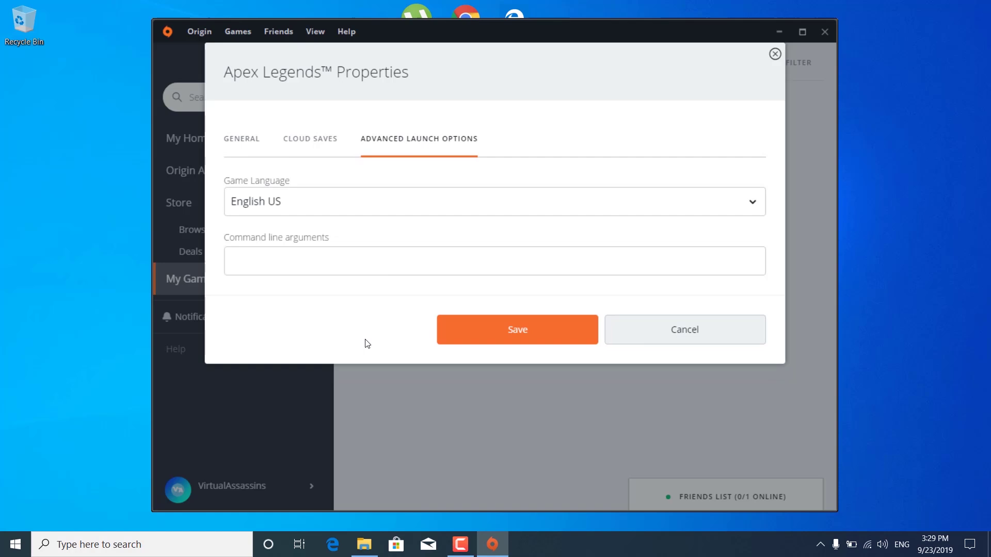
left_click(364, 545)
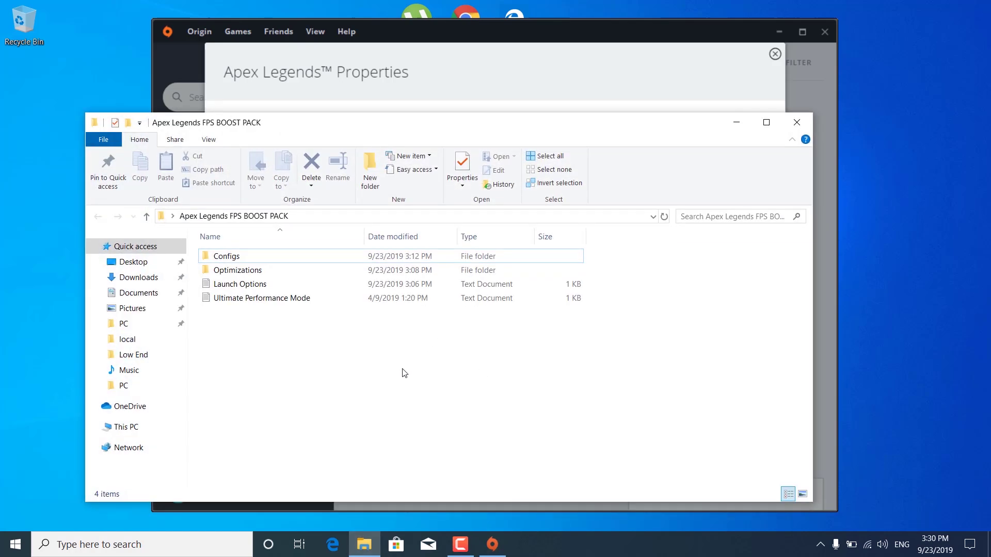
double_click(246, 290)
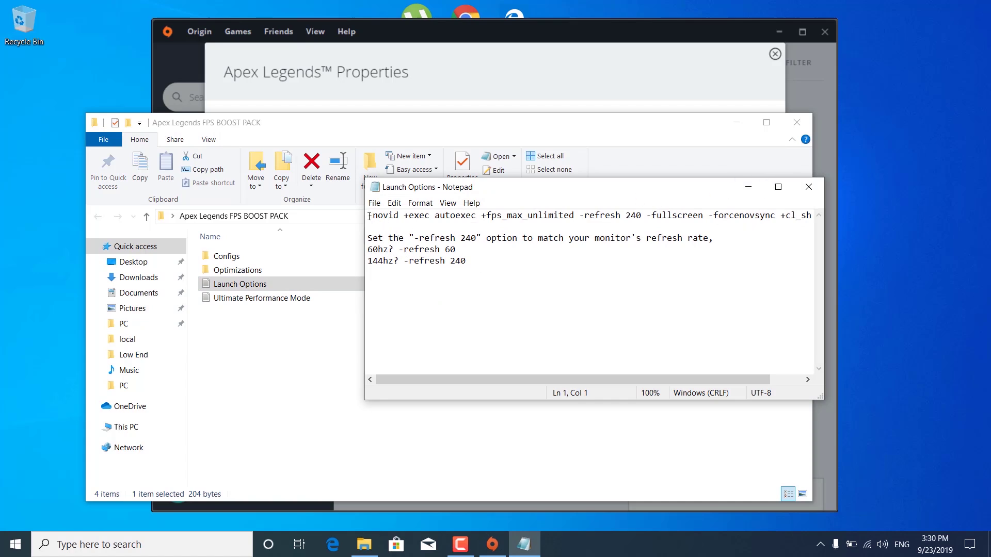
left_click_drag(368, 216, 847, 205)
key("ctrl+c")
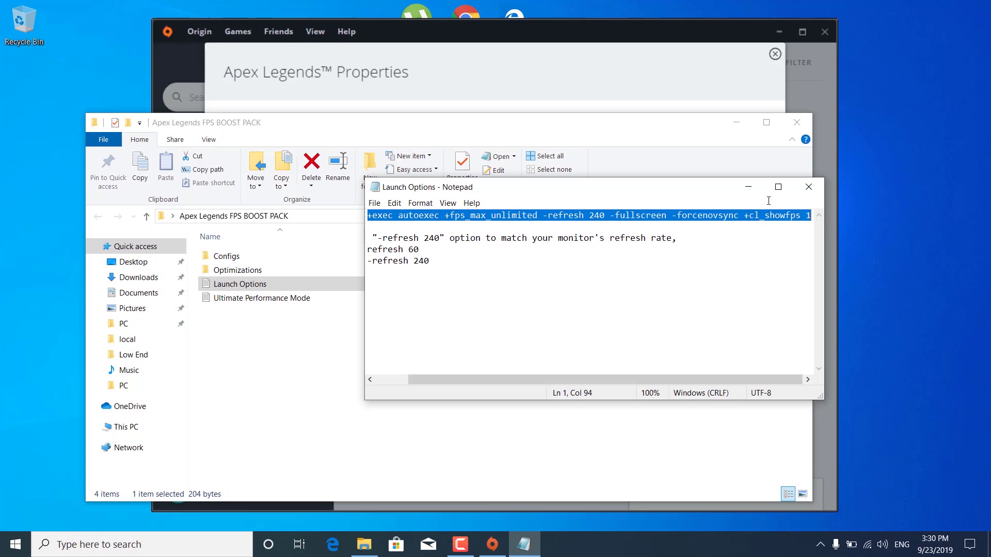
left_click(663, 69)
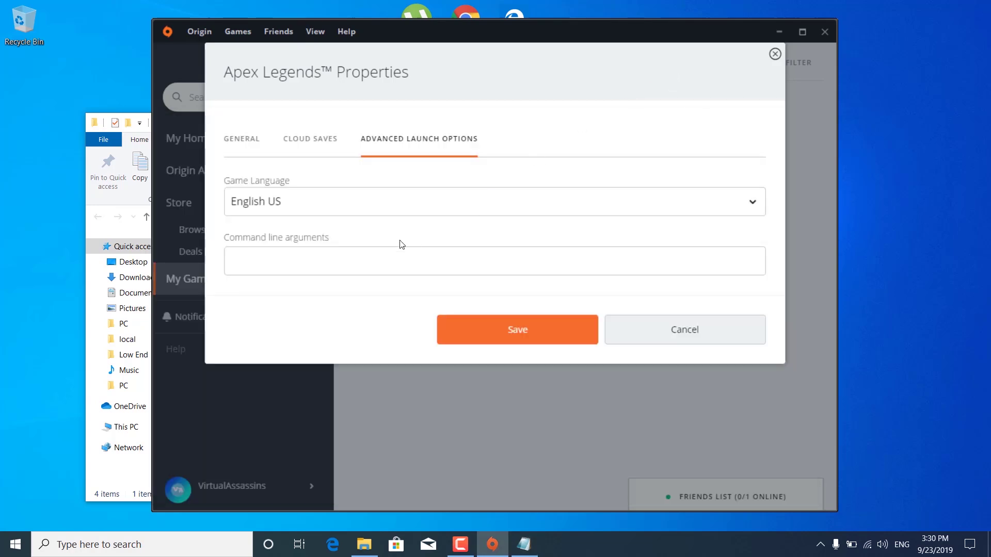
left_click(355, 255)
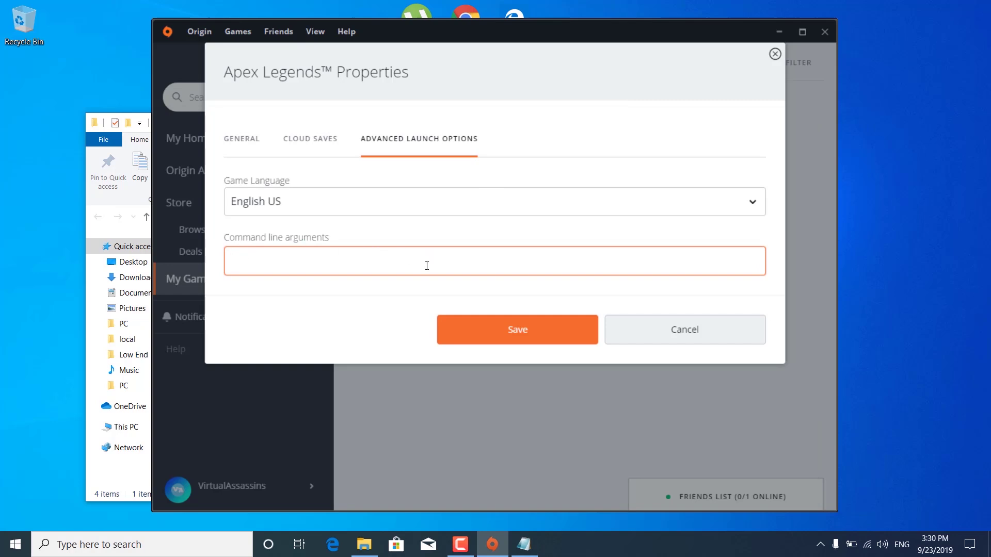
key("ctrl+v")
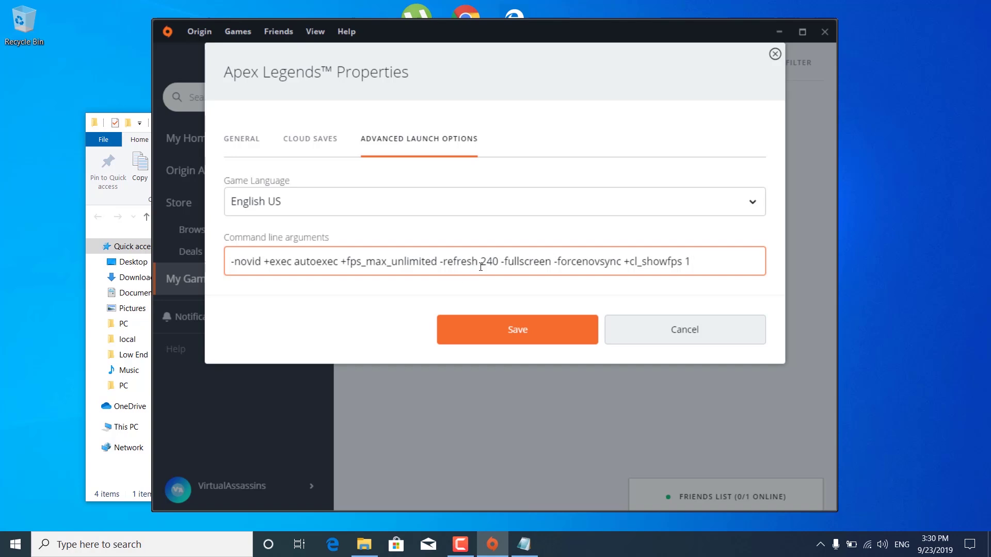
Step: Change the -refresh value in the command line arguments to 120 and save the game properties
left_click_drag(481, 264, 497, 265)
type("60")
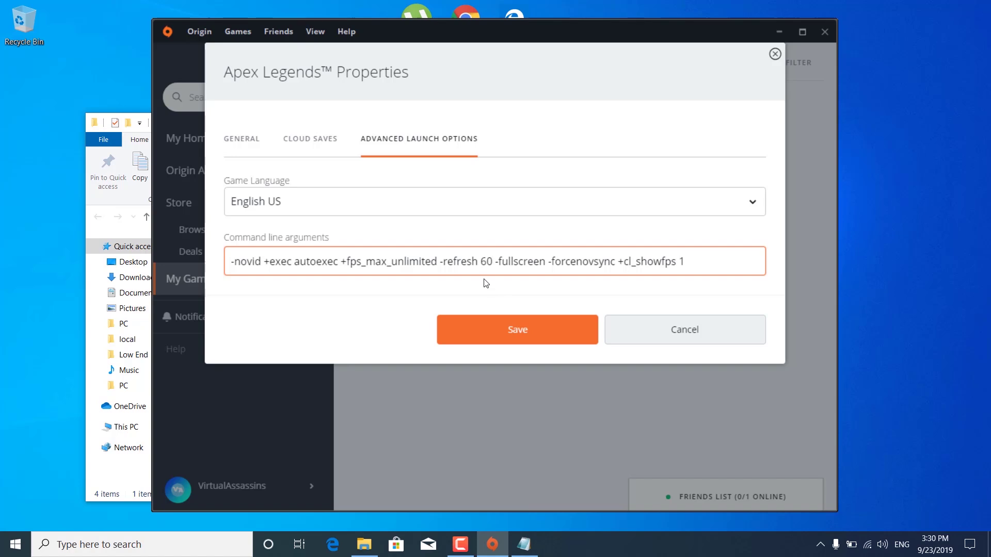
key("BackSpace")
key("BackSpace")
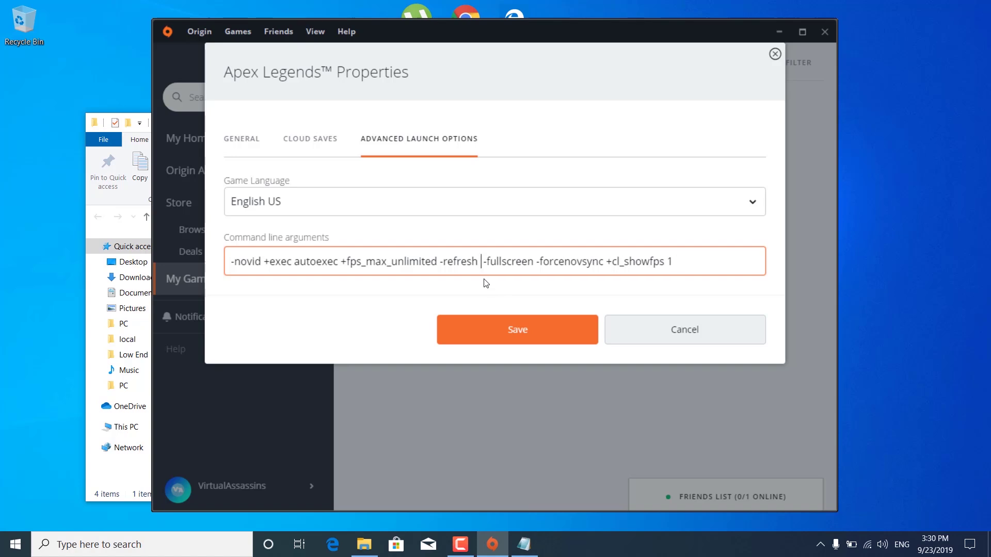
type("120")
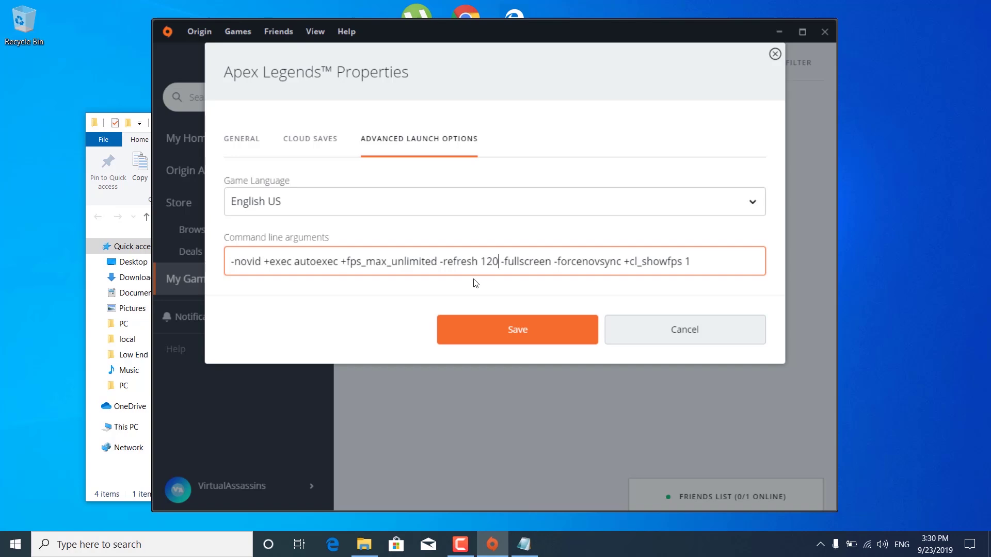
left_click(490, 330)
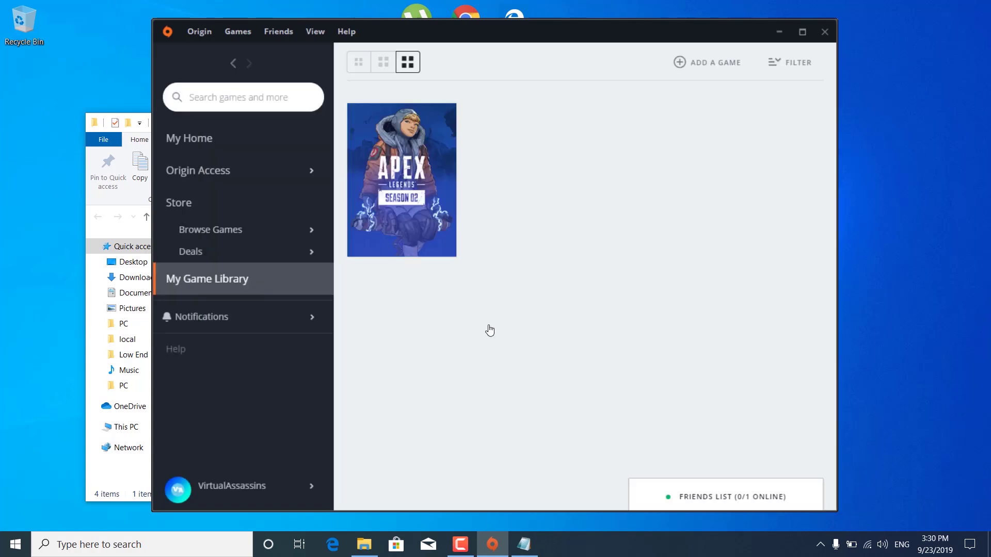
Step: Disable Origin In-Game in Origin's application settings
left_click(193, 35)
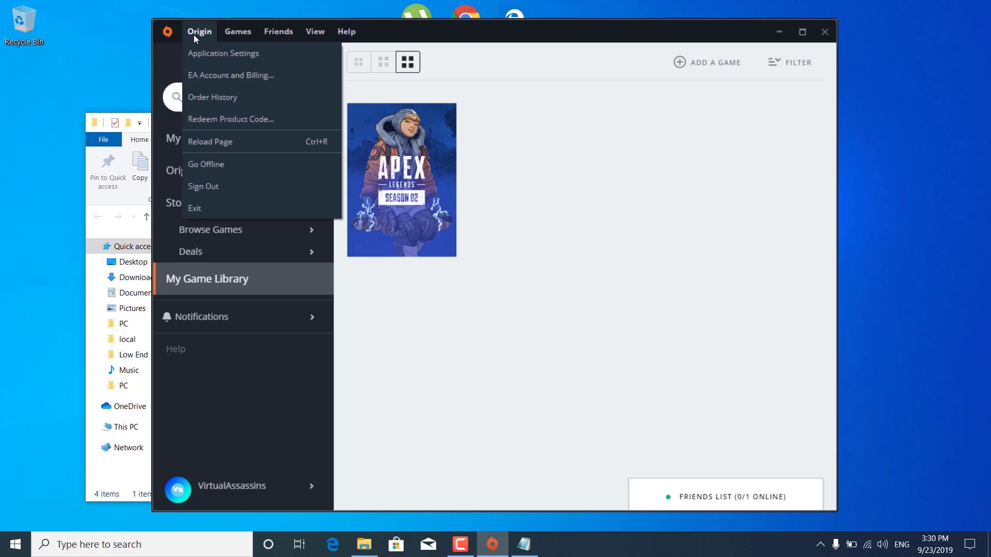
left_click(245, 56)
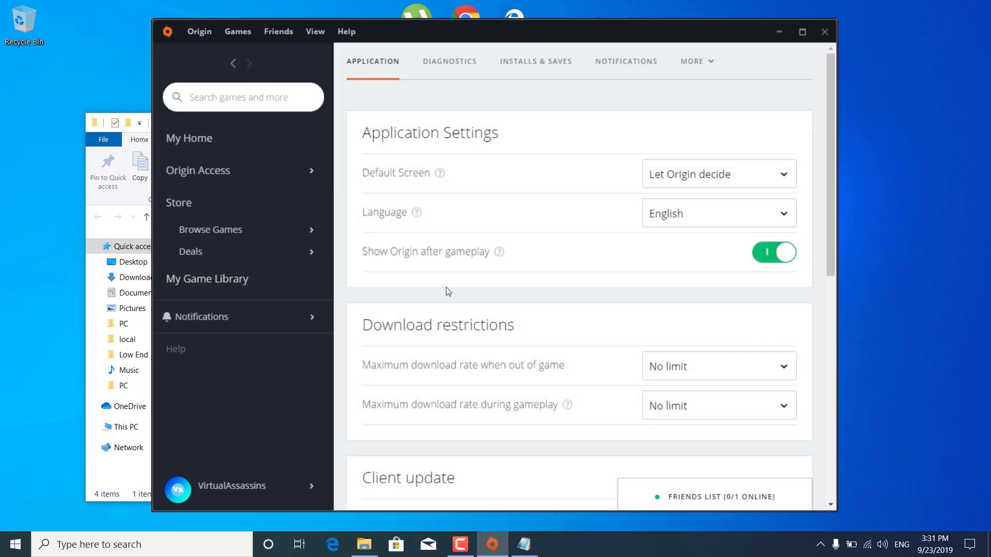
left_click(692, 65)
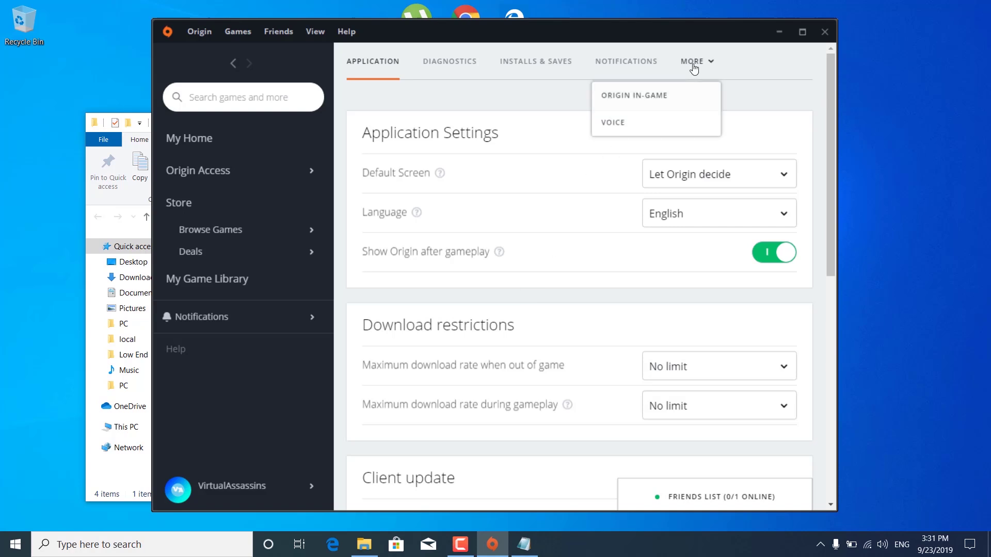
left_click(646, 101)
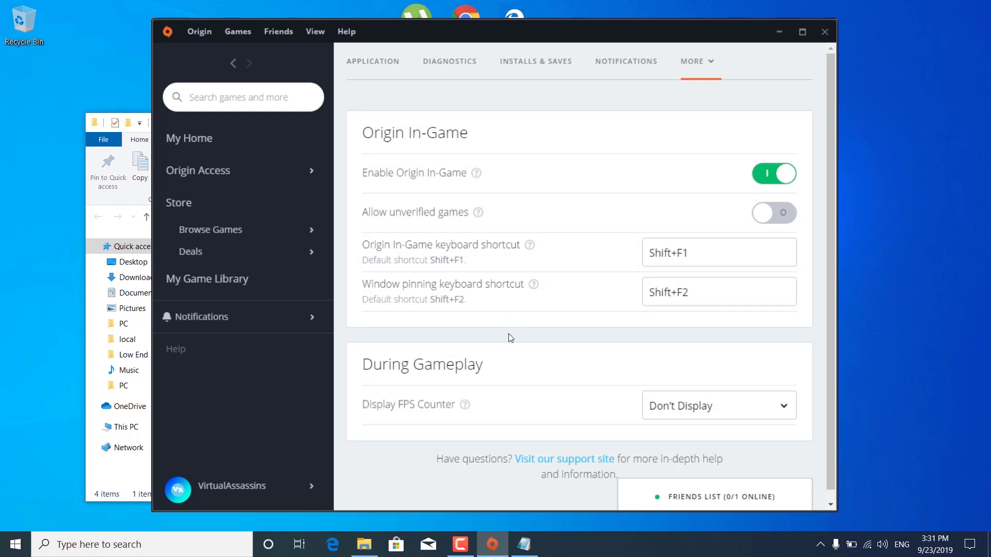
left_click(769, 178)
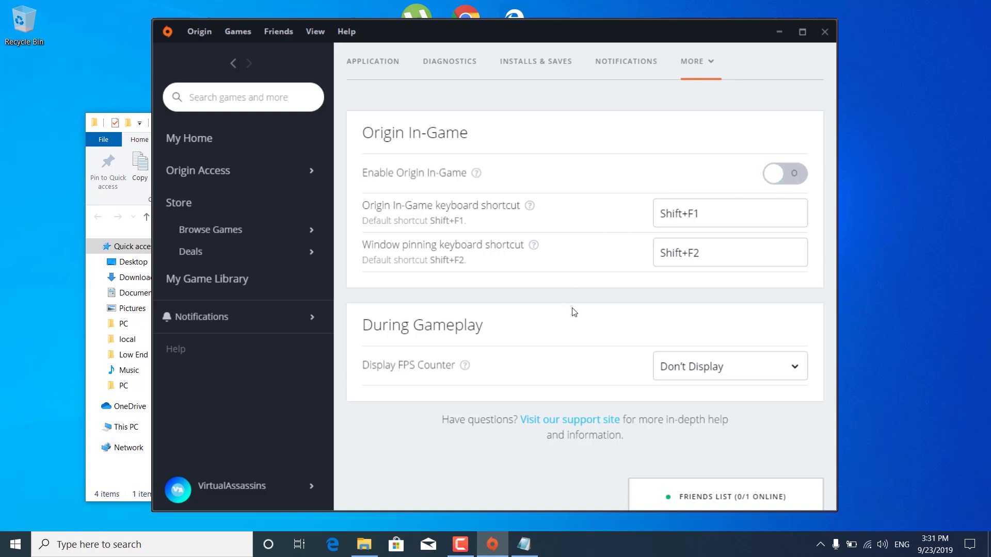
Step: Close Origin and the Launch Options text file, and move the boost pack folder window slightly
left_click(825, 40)
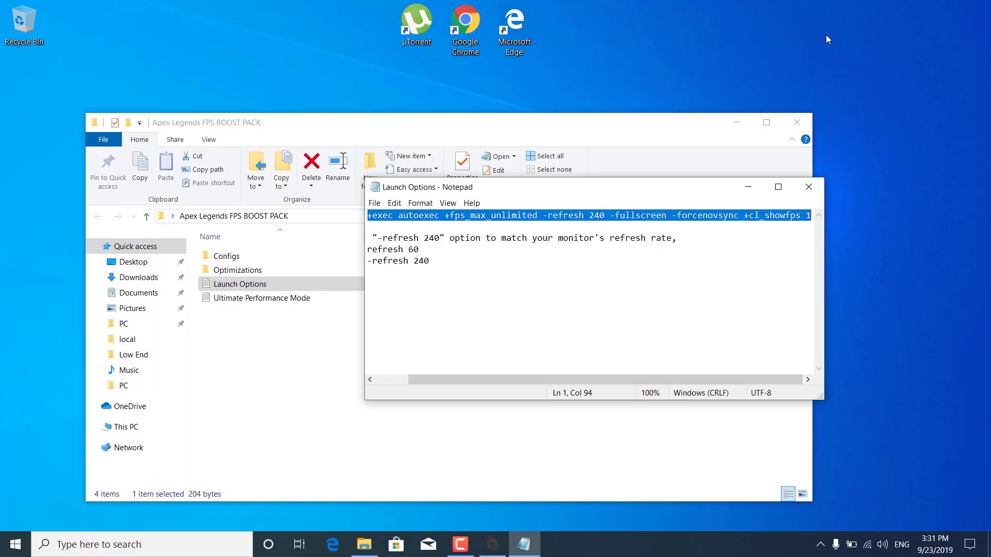
left_click(808, 187)
left_click_drag(703, 126, 732, 96)
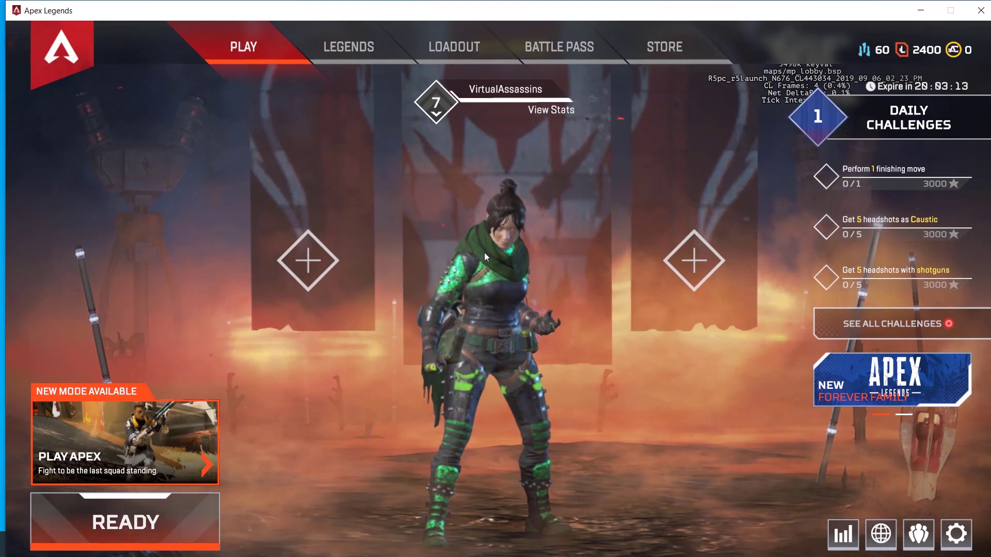
Step: Open the video settings in Apex Legends and set the display mode to Full Screen
key("Escape")
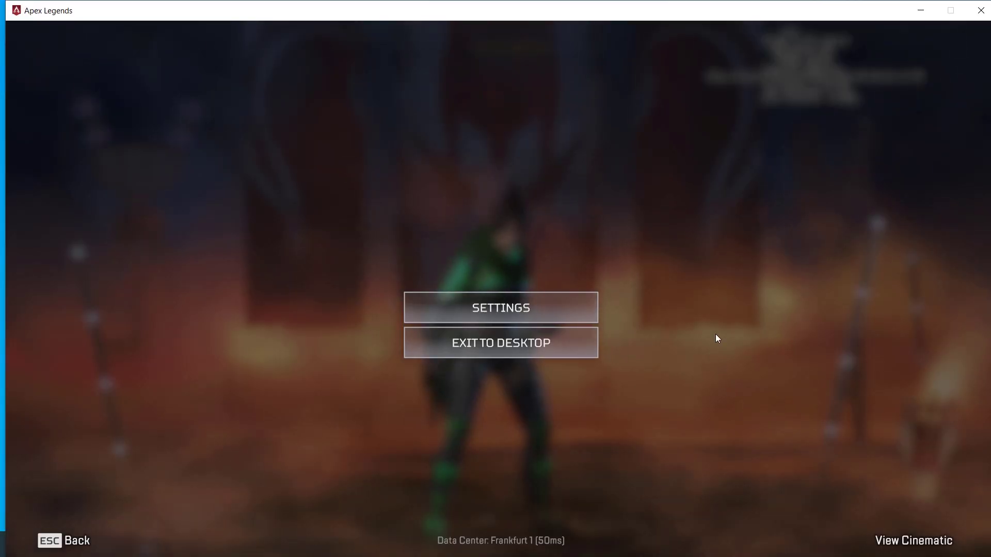
left_click(506, 308)
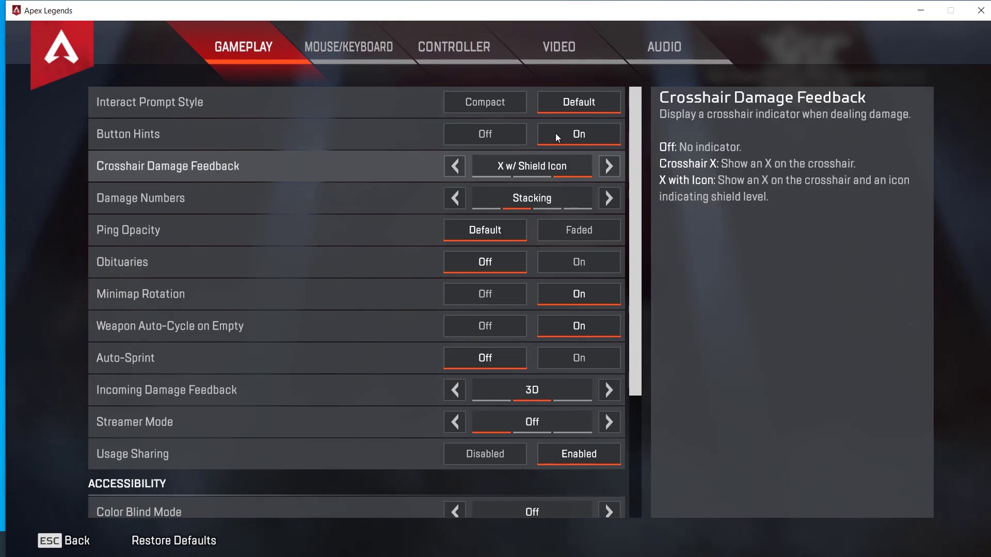
left_click(561, 64)
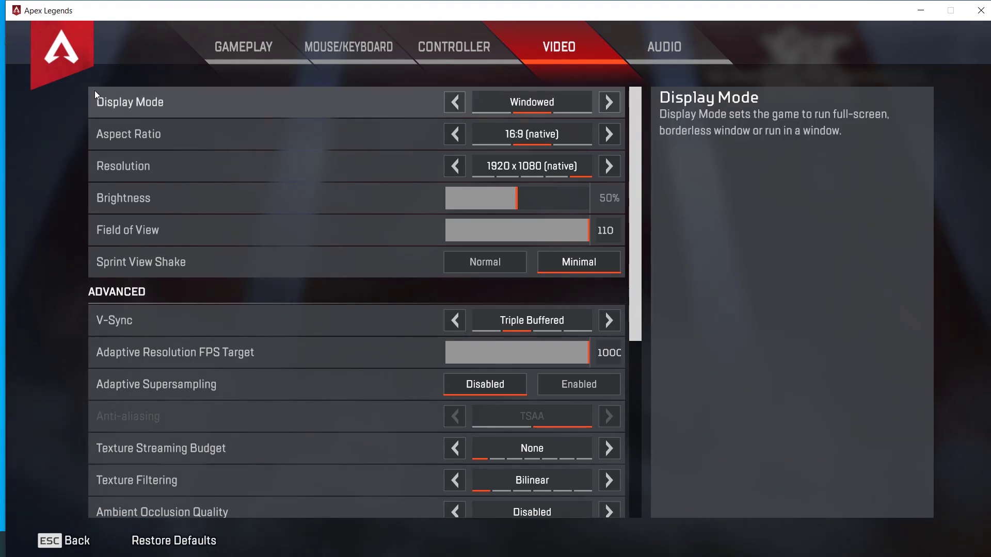
left_click(609, 106)
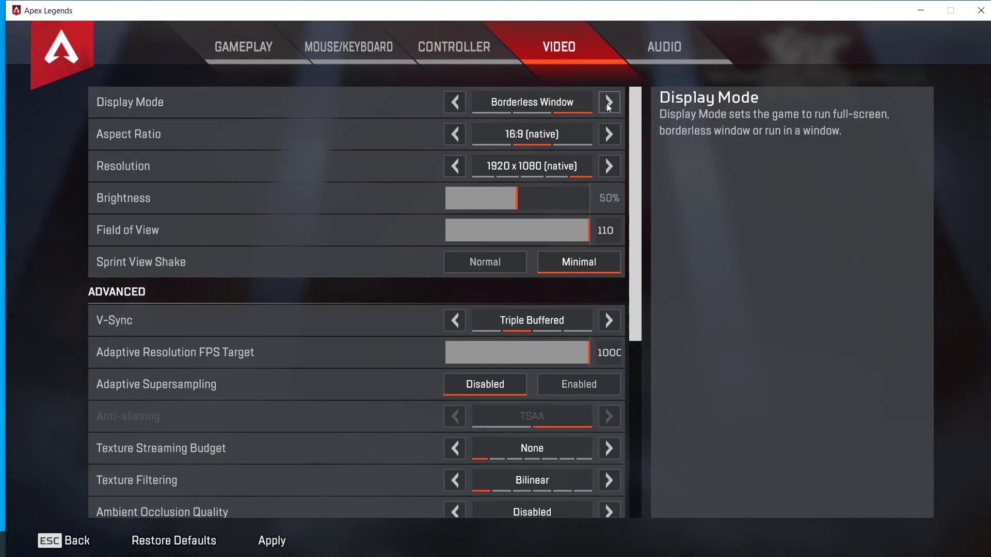
left_click(609, 106)
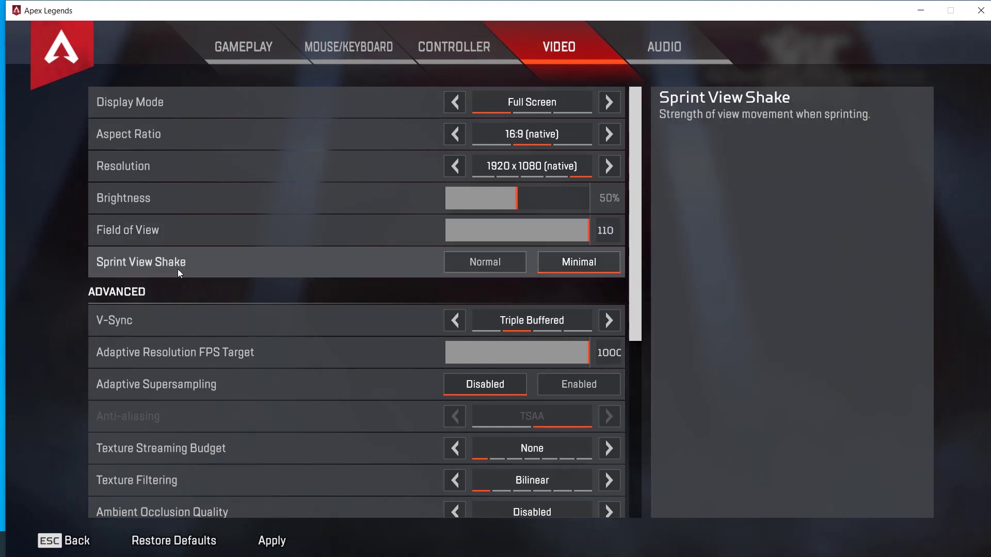
Step: Set V-Sync to Disabled and the texture streaming budget to Medium (3GB VRAM)
left_click(453, 325)
scroll(379, 349, "down", 2)
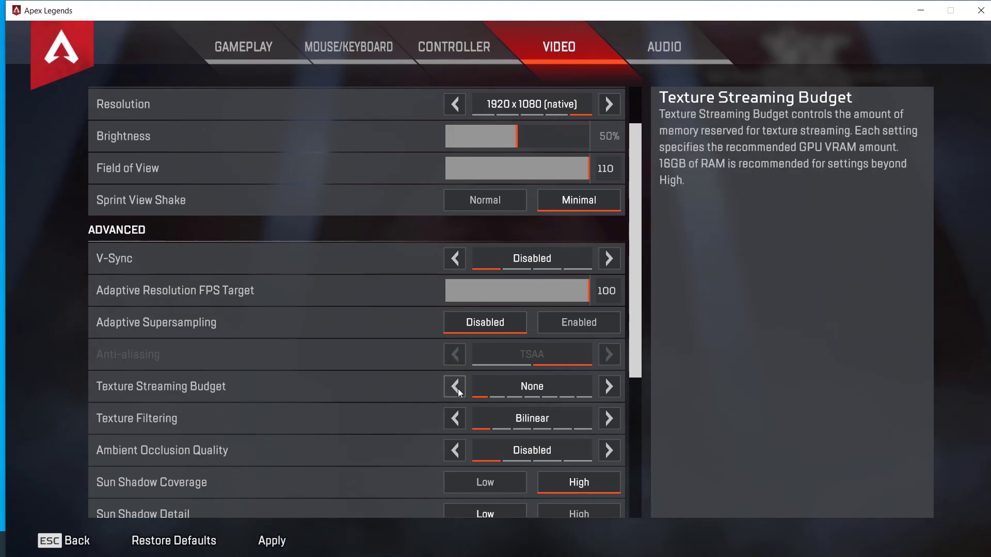
left_click(607, 389)
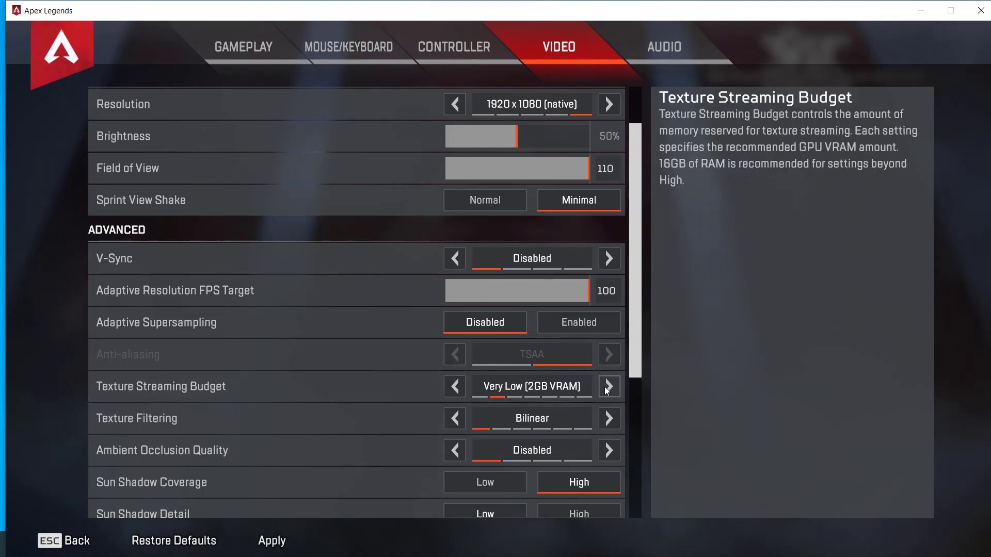
left_click(608, 389)
left_click(608, 388)
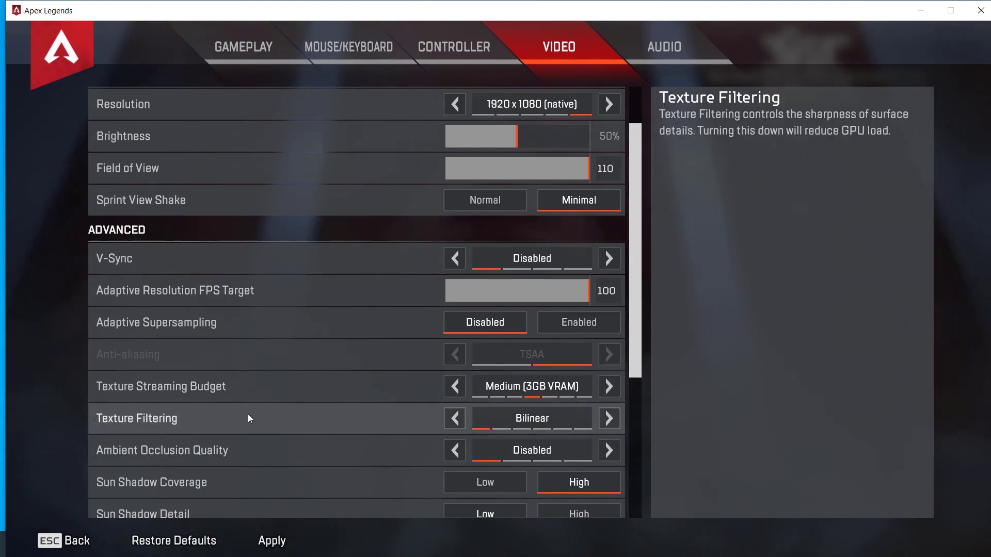
Step: Set Sun Shadow Coverage to Low and Spot Shadow Detail to Disabled in the advanced video settings
scroll(477, 420, "down", 2)
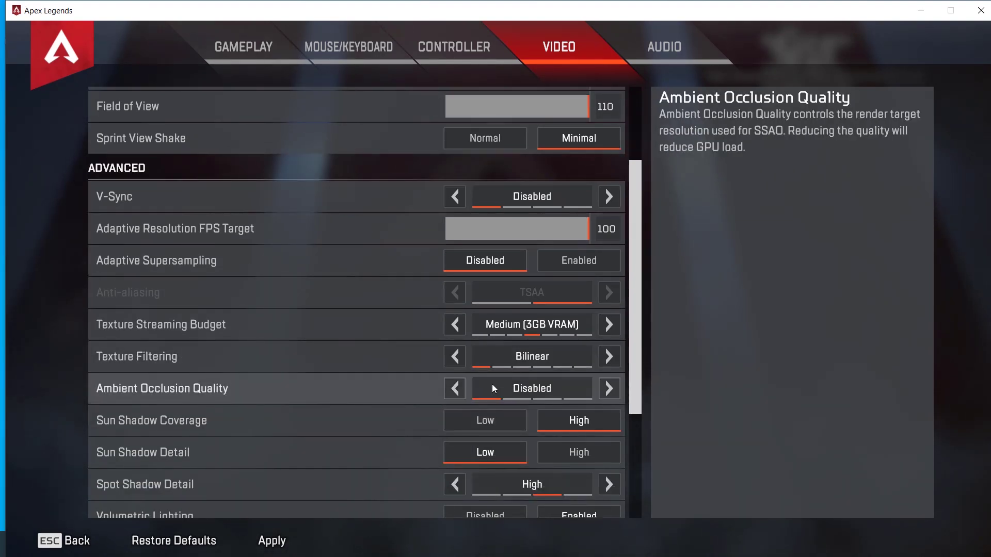
scroll(491, 384, "down", 1)
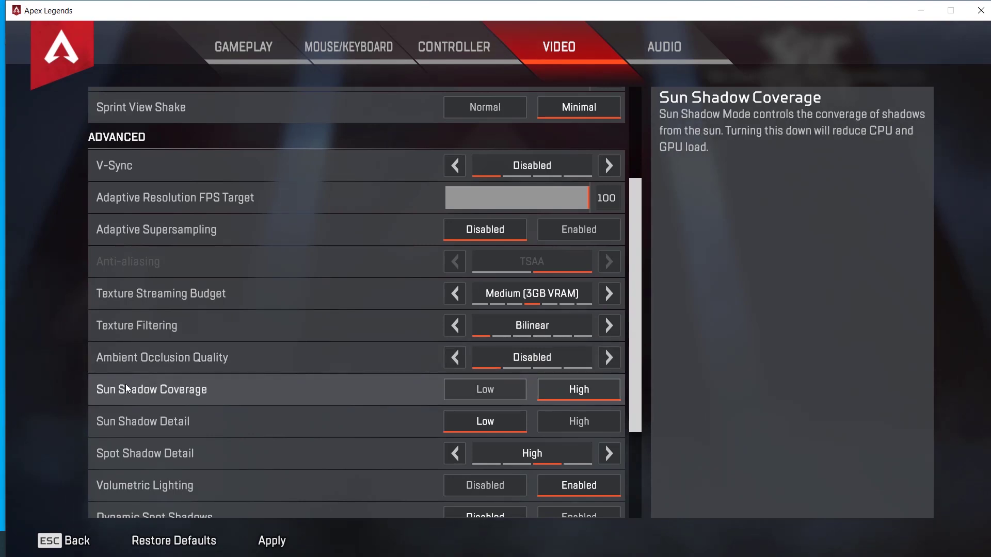
left_click(466, 389)
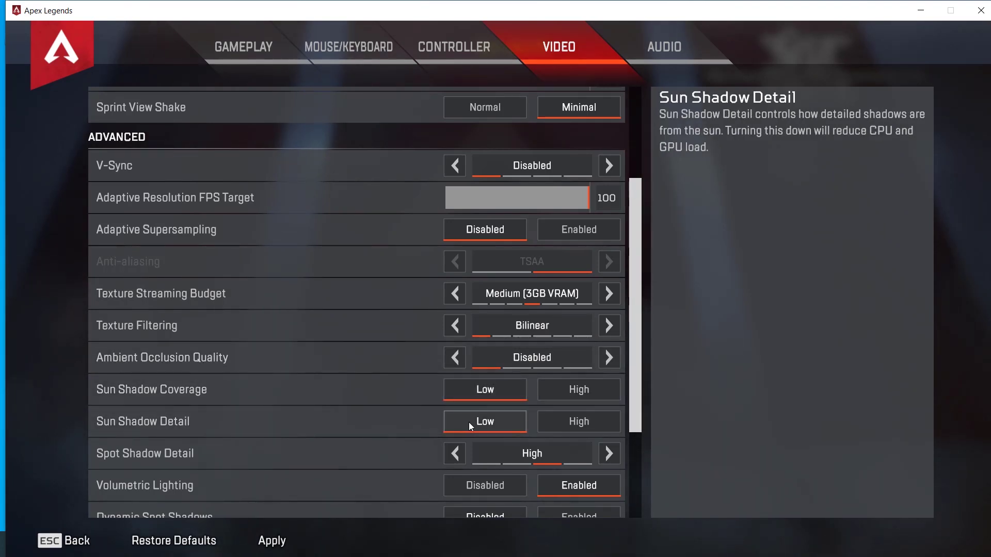
scroll(470, 416, "down", 2)
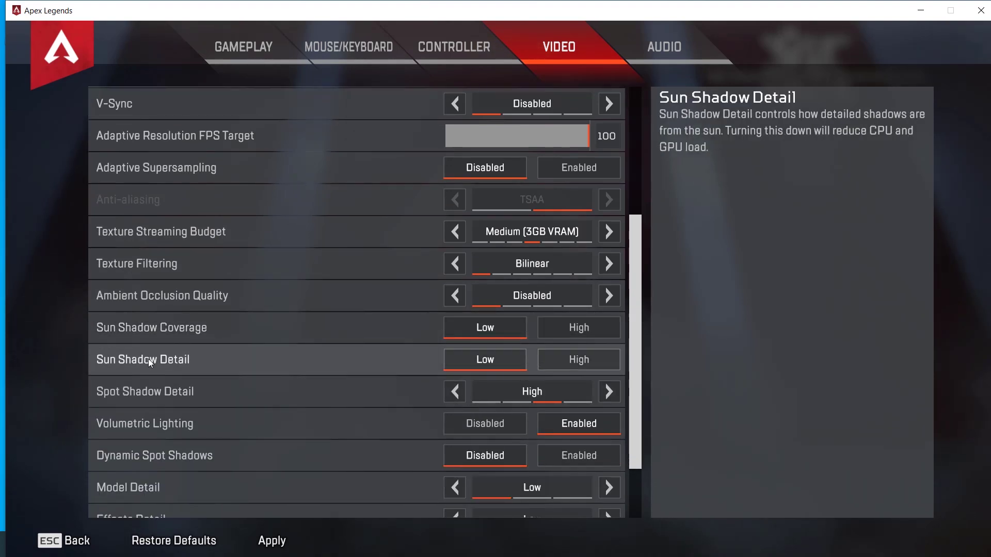
left_click(451, 394)
left_click(451, 394)
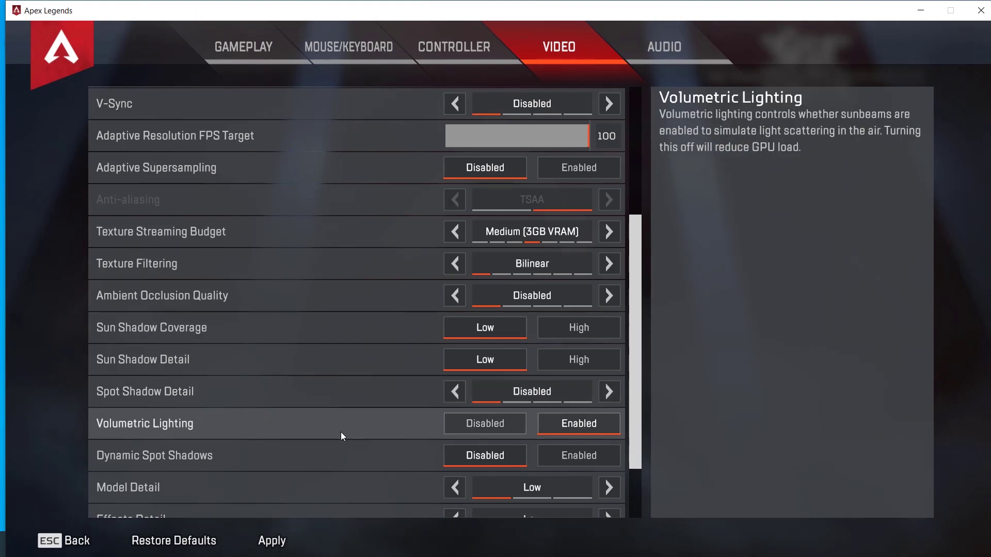
Step: Set Volumetric Lighting to Disabled, apply the video settings and leave the settings screen
left_click(492, 428)
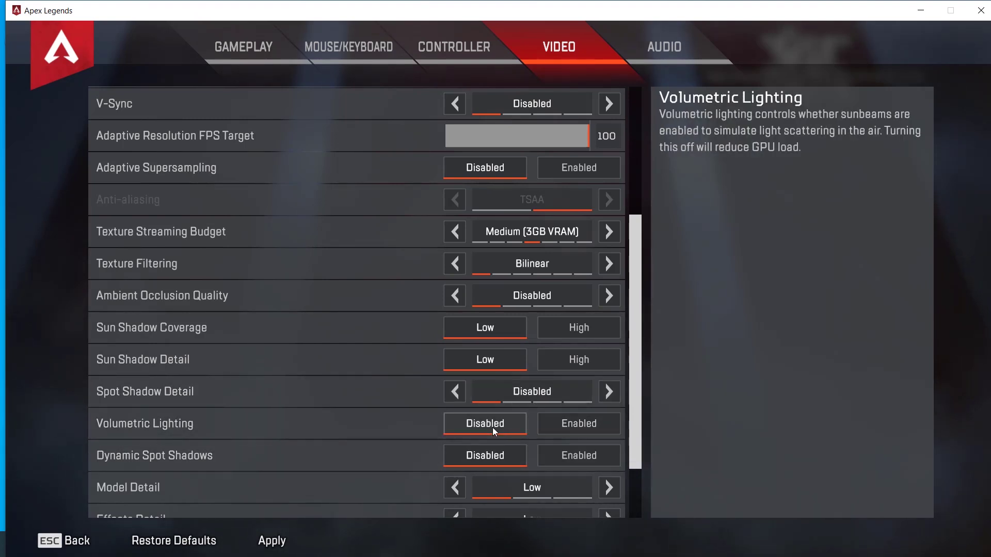
scroll(450, 396, "down", 2)
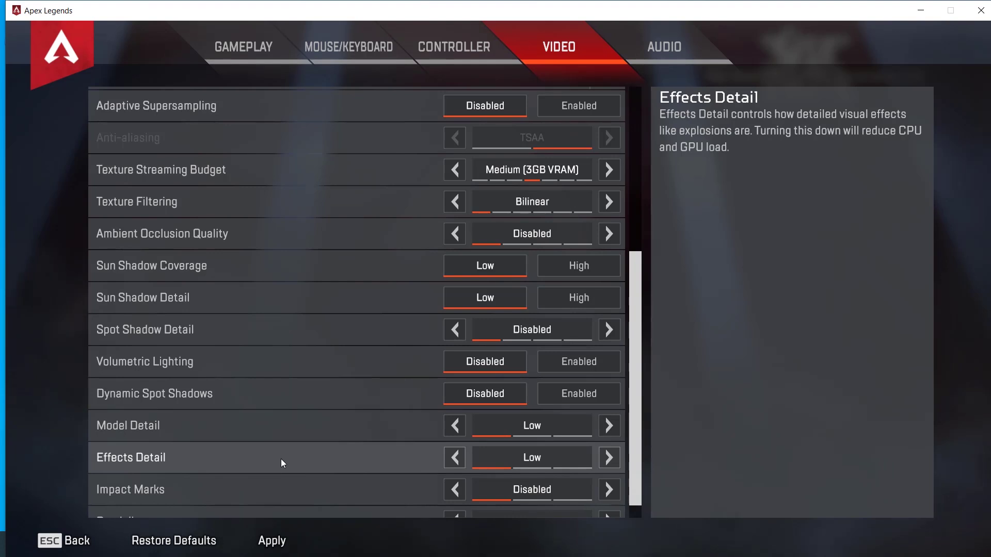
scroll(459, 457, "down", 1)
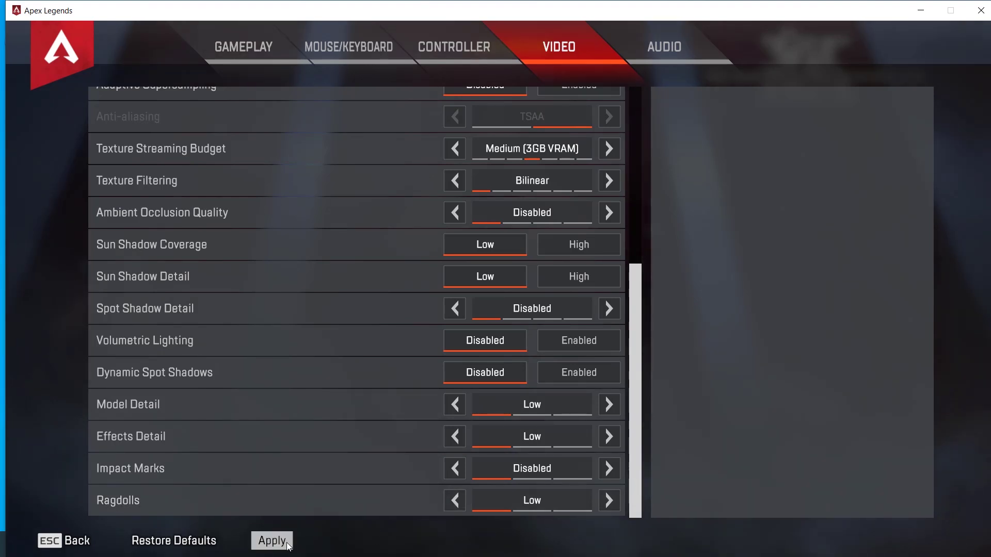
left_click(267, 540)
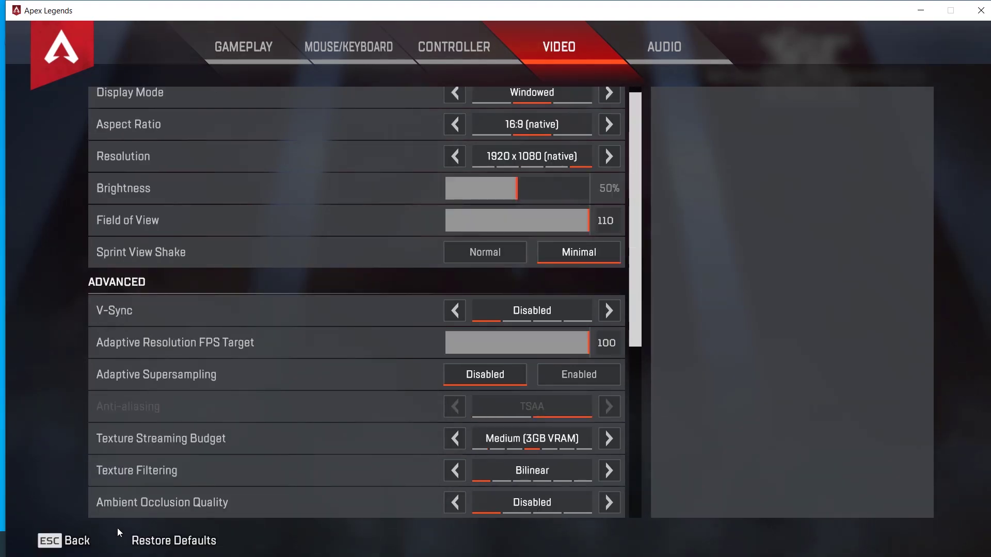
left_click(49, 549)
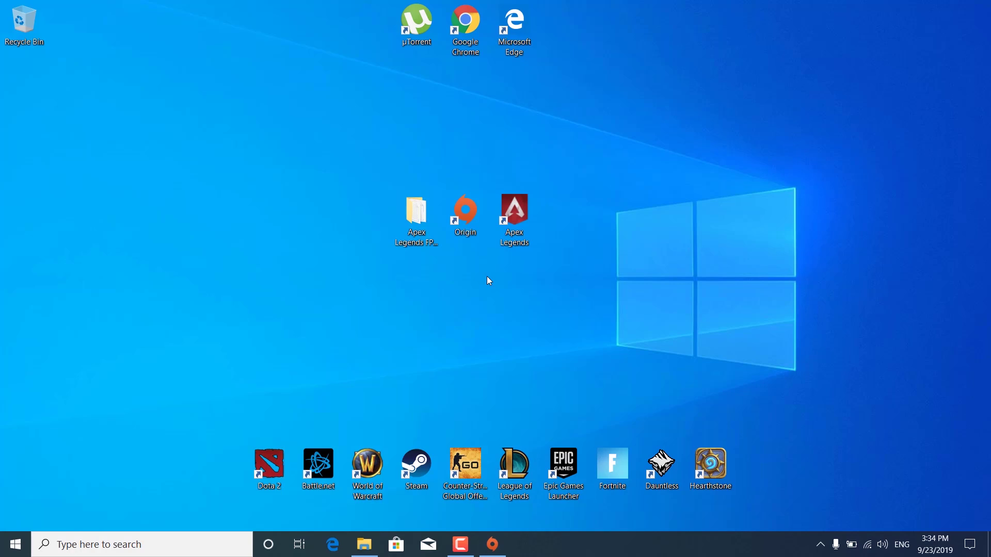
Step: Search Windows for "this pc", open This PC and go into Local Disk (C:)
left_click(176, 546)
type("this pc")
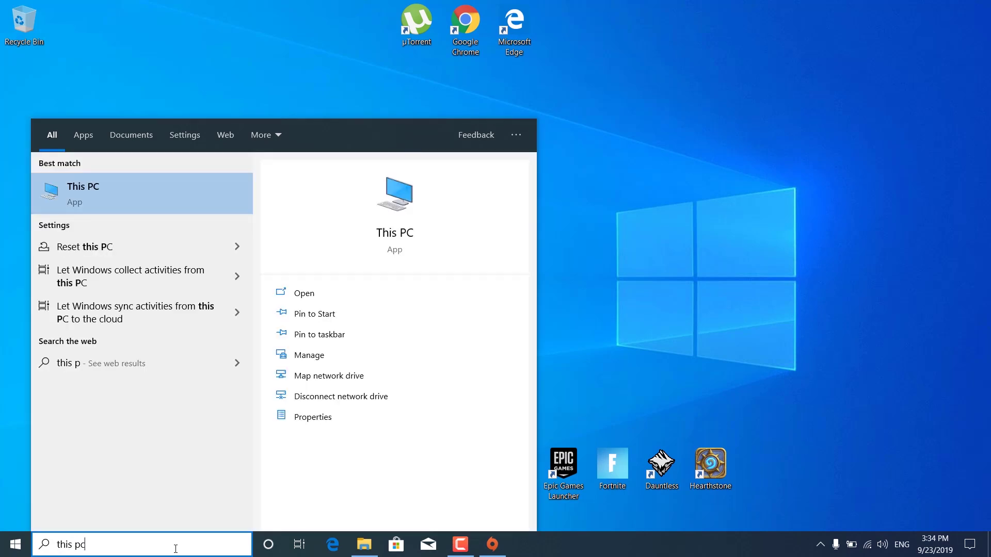
key("Return")
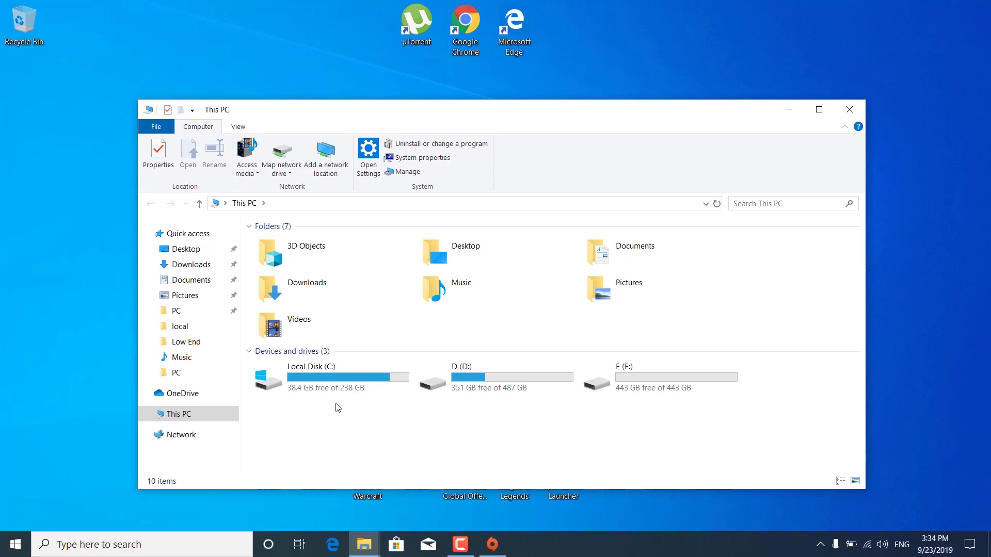
mouse_move(322, 380)
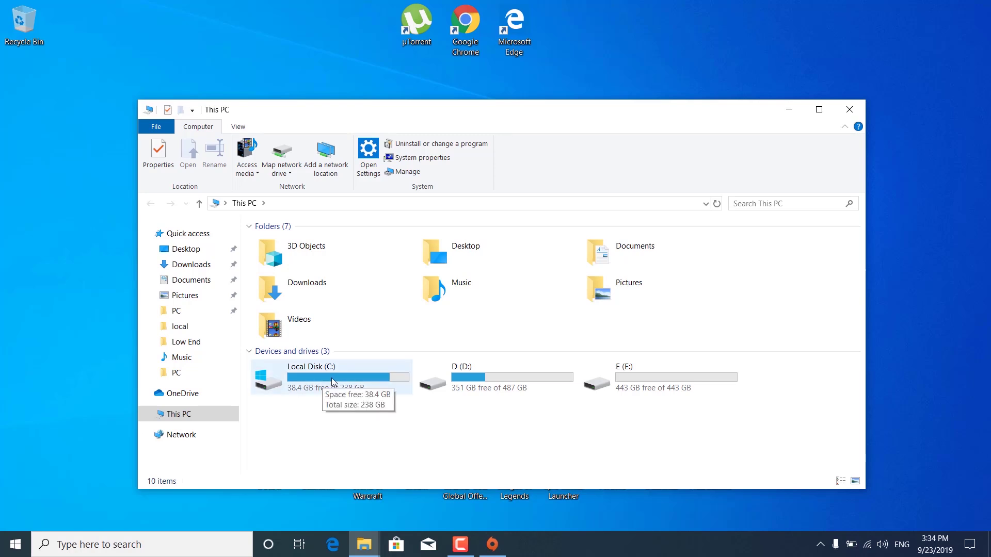
double_click(332, 382)
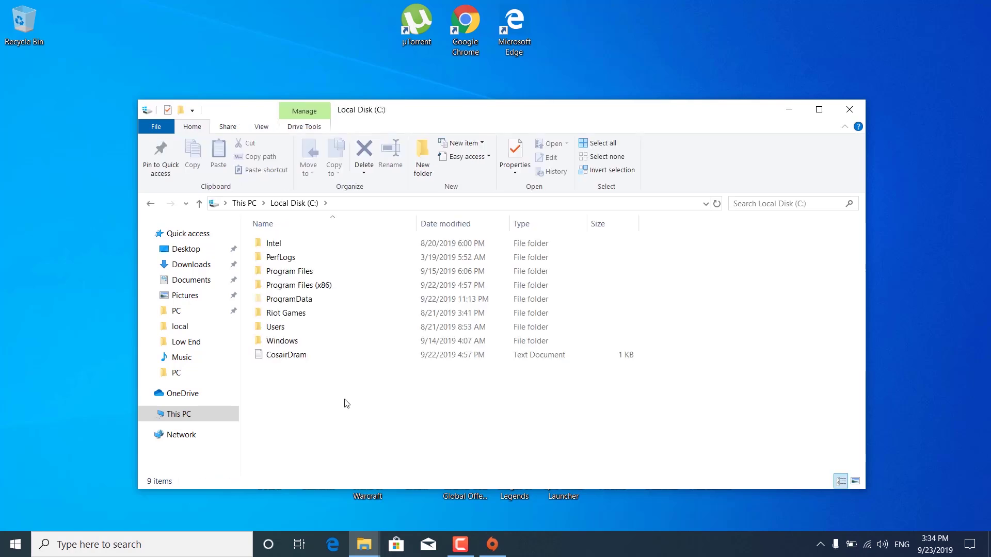
Step: Go to the Apex Legends config folder at Users\PC\Saved Games\Respawn\Apex\local
double_click(345, 328)
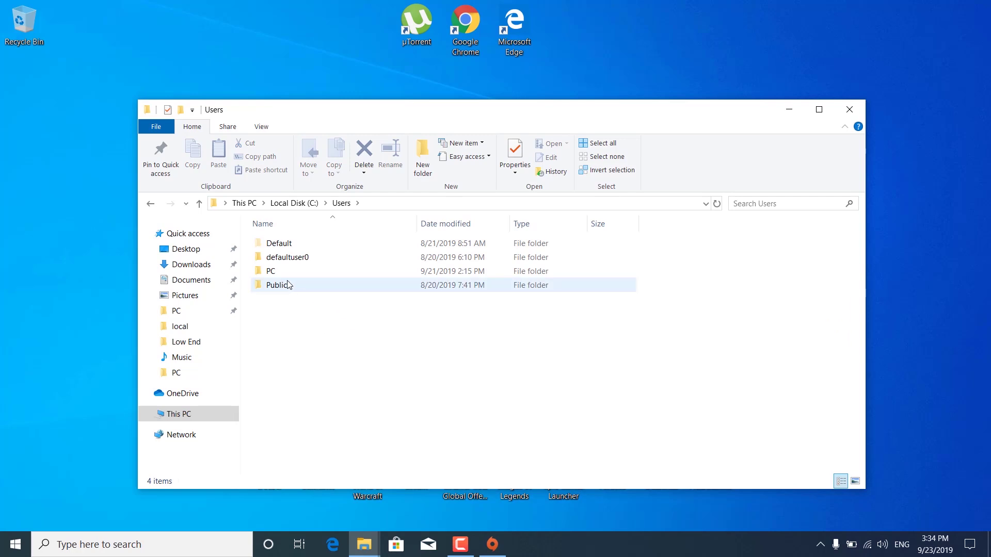
double_click(272, 271)
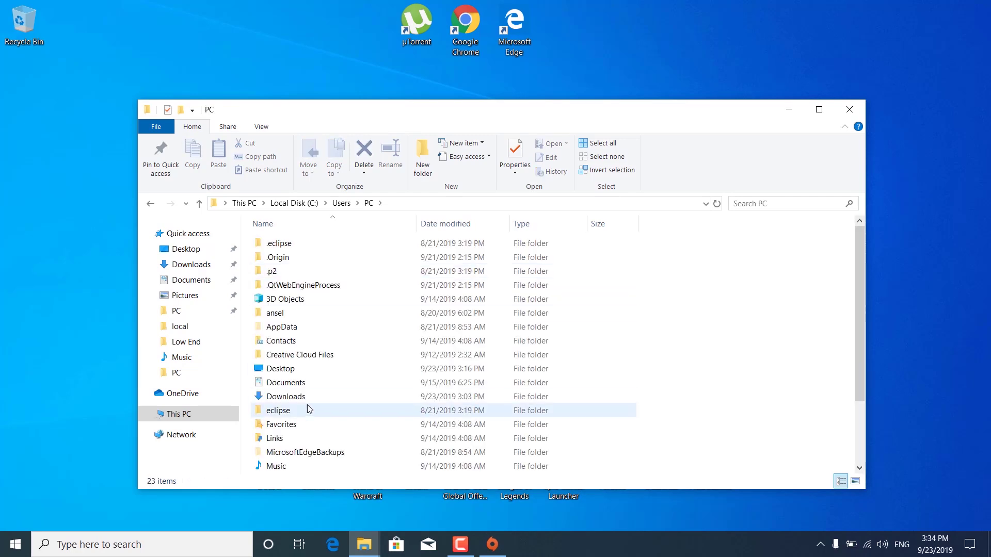
scroll(345, 373, "down", 2)
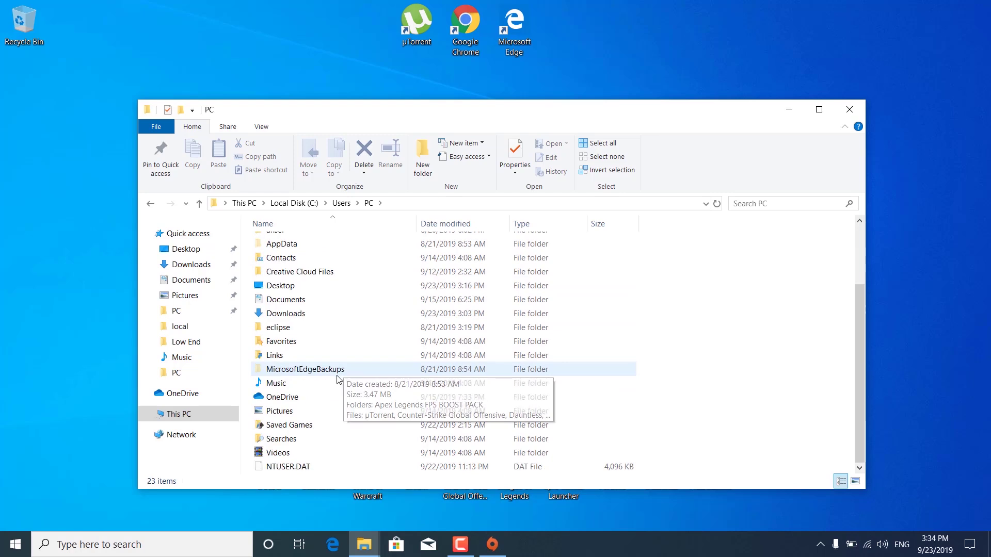
double_click(306, 427)
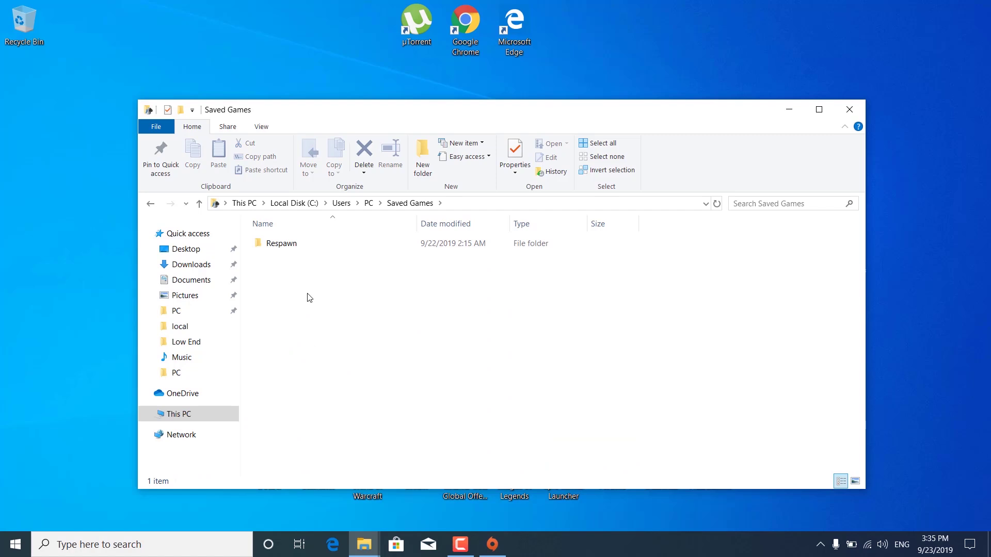
double_click(281, 246)
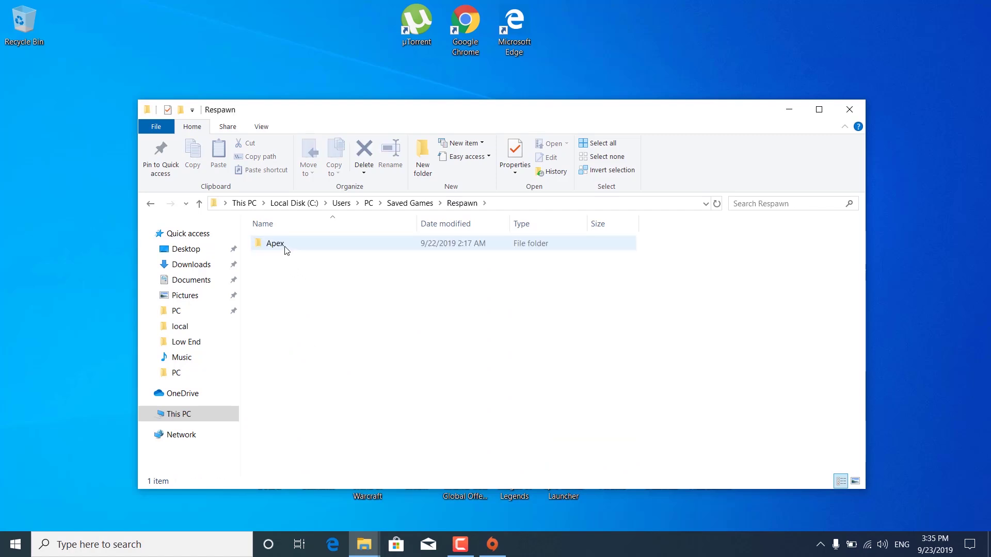
double_click(281, 244)
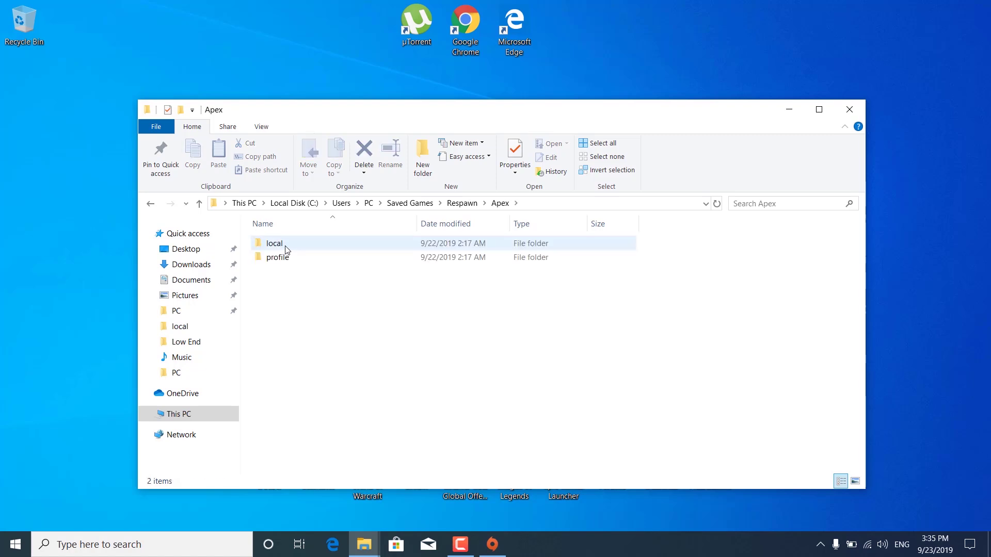
double_click(286, 247)
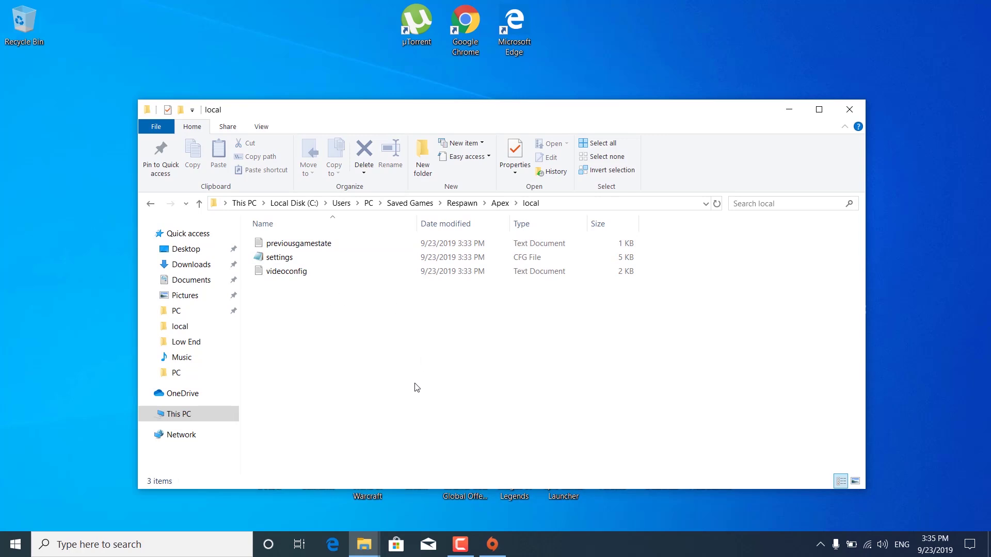
Step: Switch to the Apex Legends FPS BOOST PACK window and open the Low End folder inside Configs
left_click(369, 552)
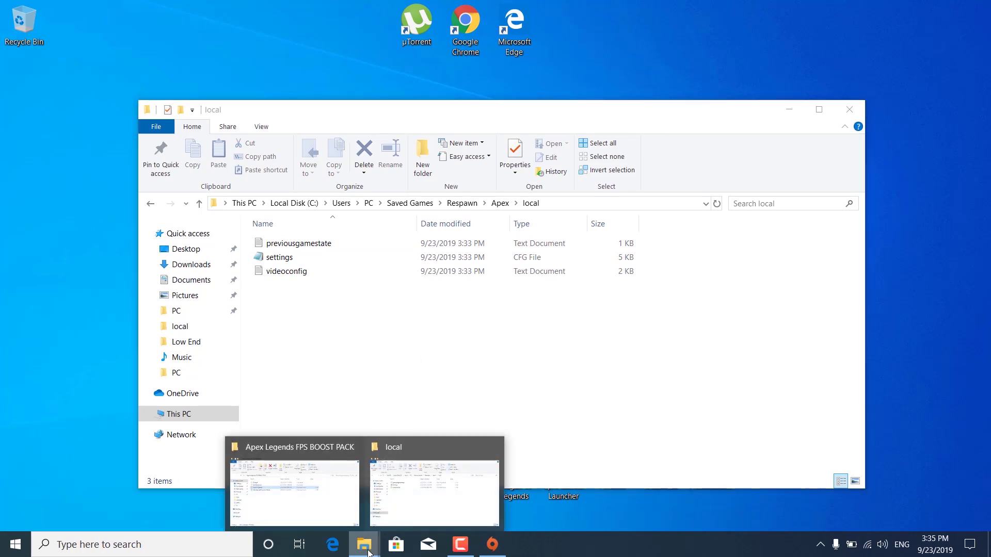
left_click(314, 474)
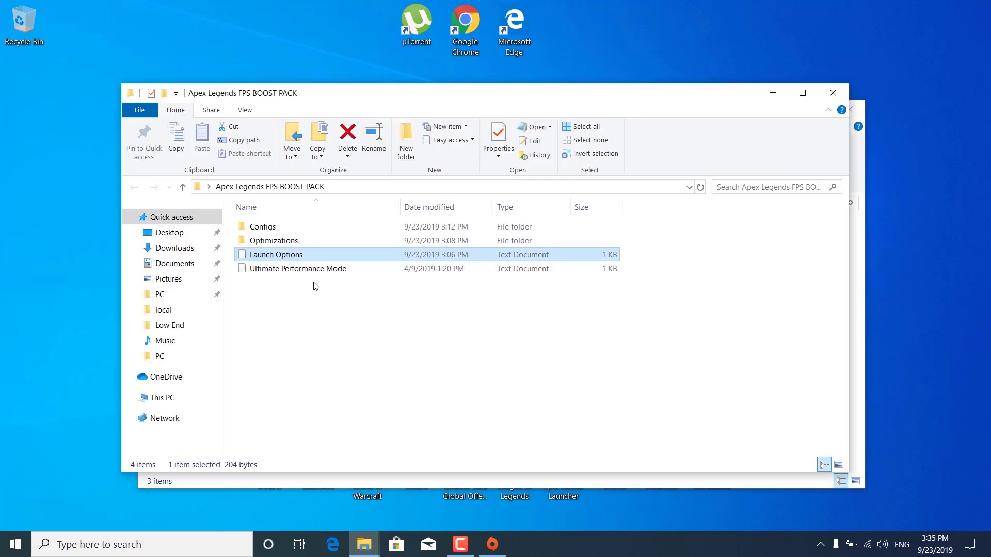
double_click(252, 231)
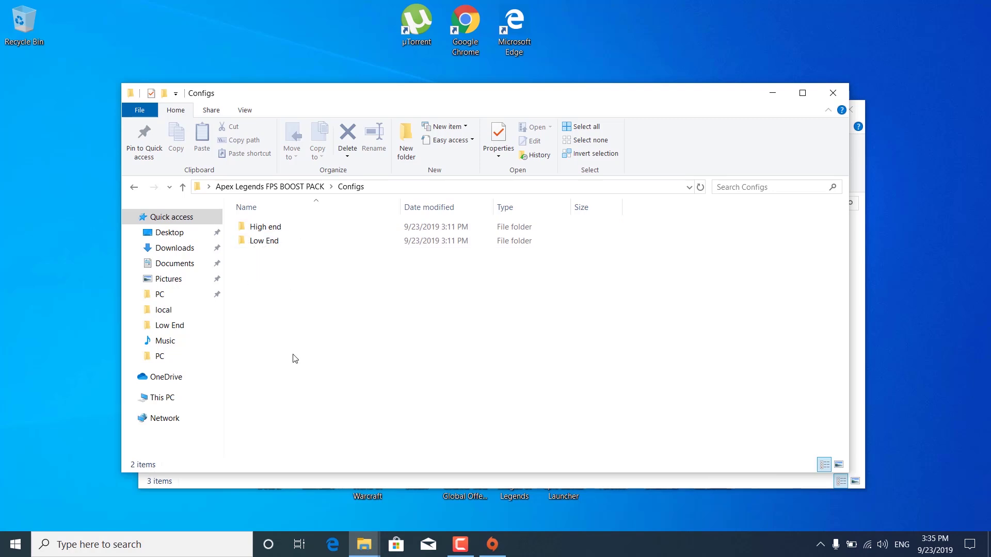
double_click(266, 240)
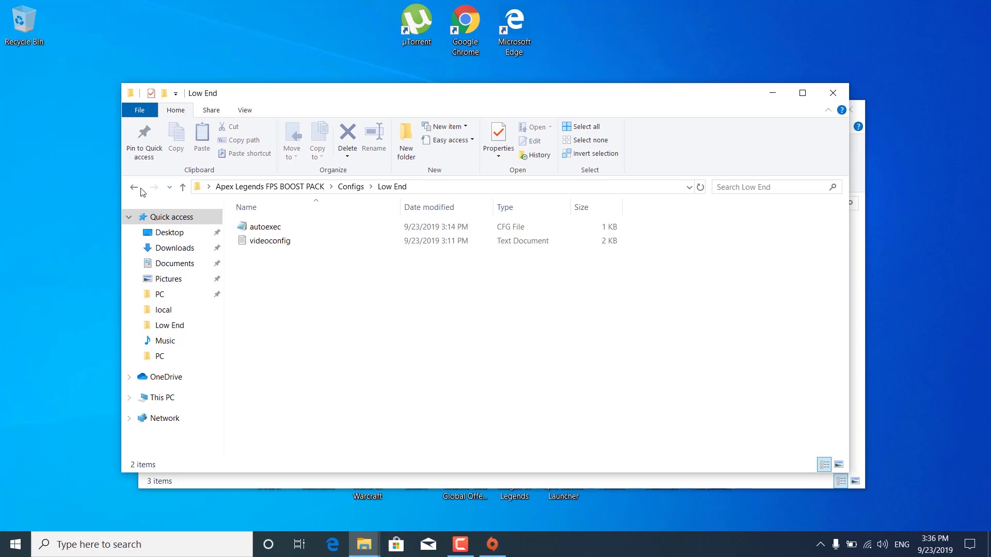
key("alt+Left")
left_click(316, 371)
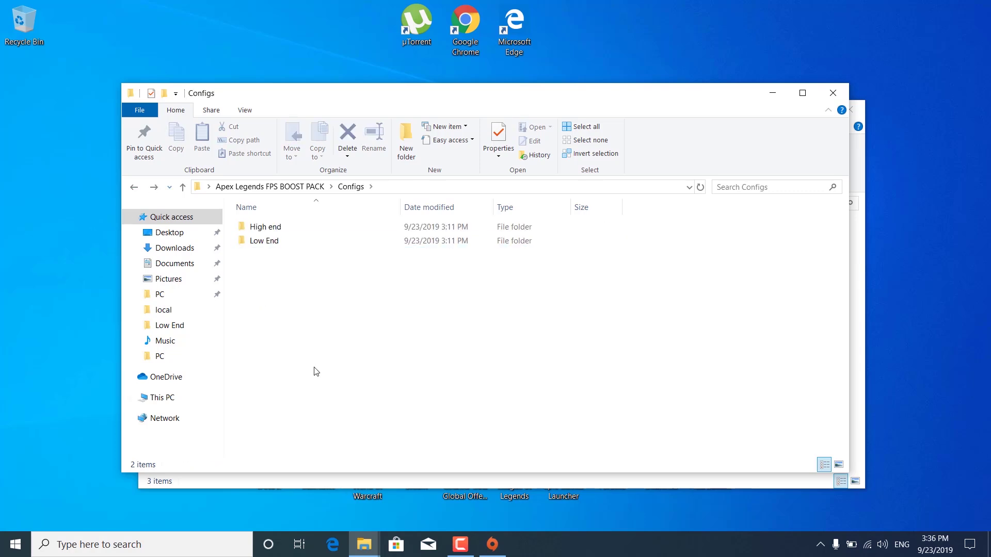
double_click(276, 241)
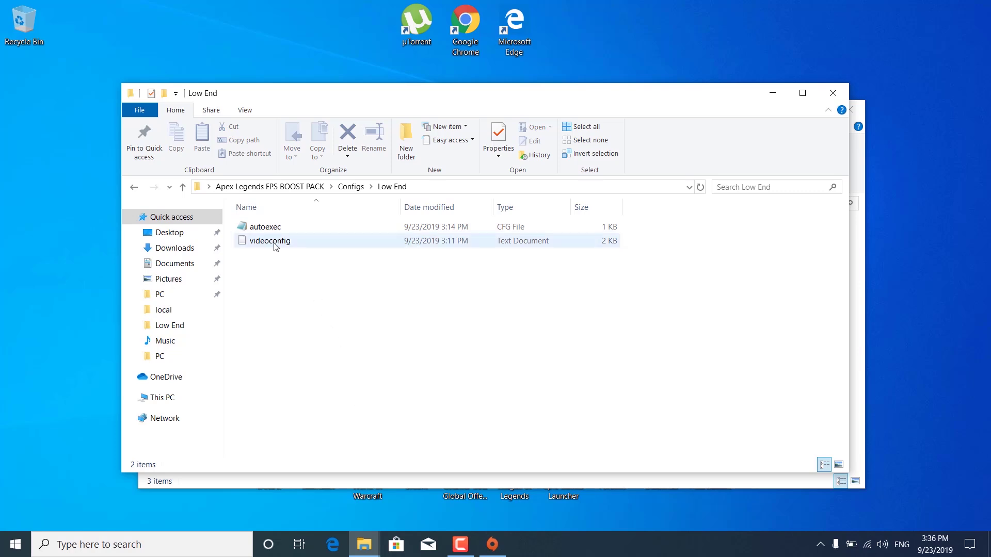
Step: Copy the videoconfig file from the Low End folder into the game's local folder, replacing the existing file
left_click(430, 244)
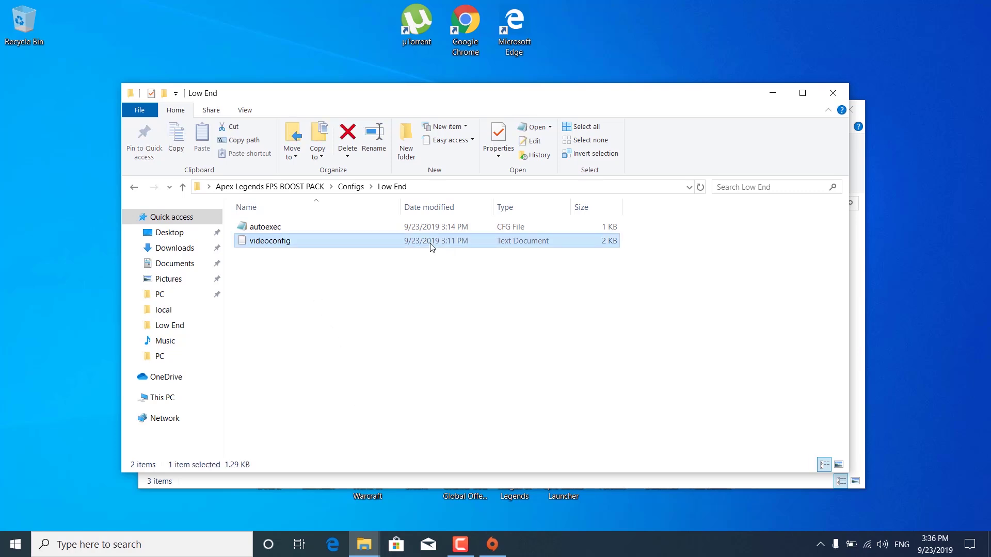
right_click(432, 247)
left_click(459, 454)
left_click(764, 96)
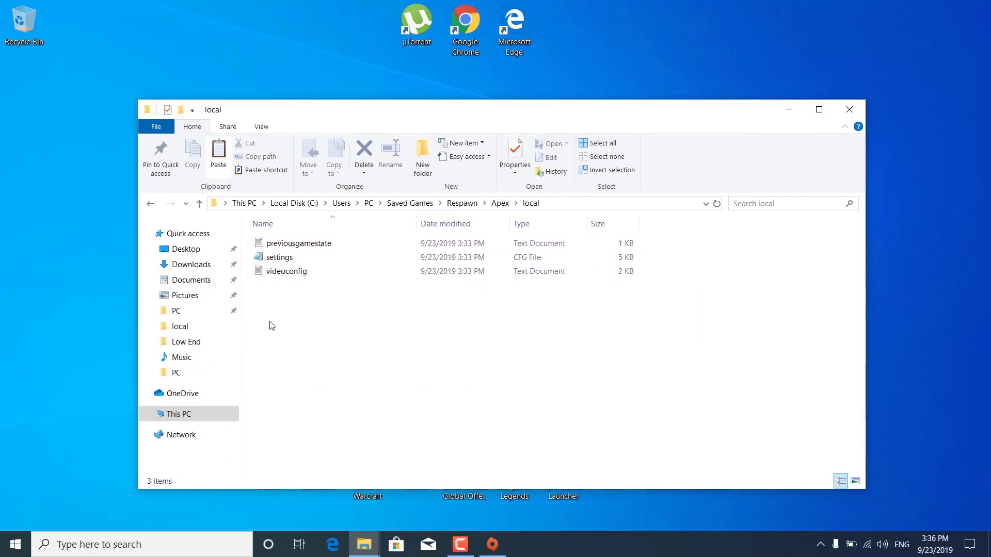
right_click(334, 314)
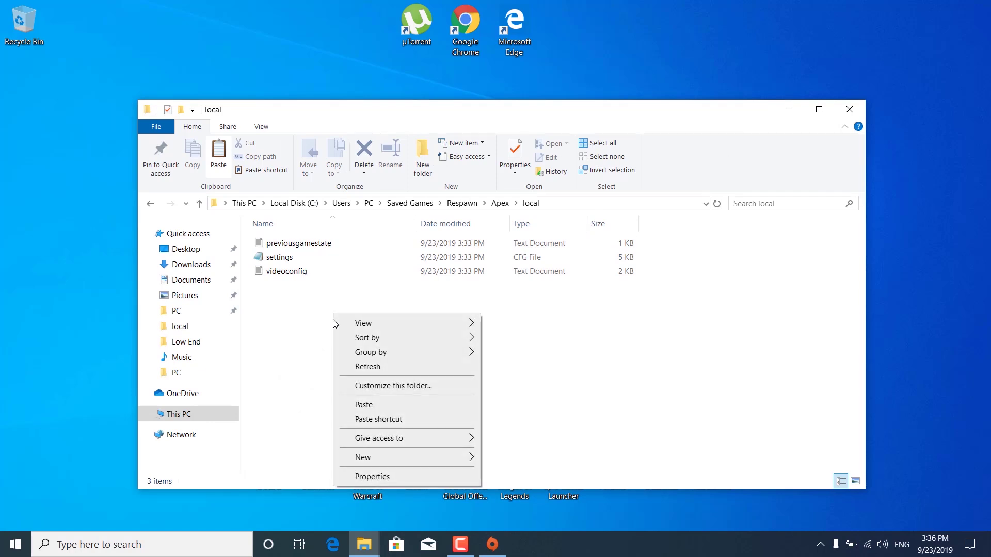
left_click(354, 407)
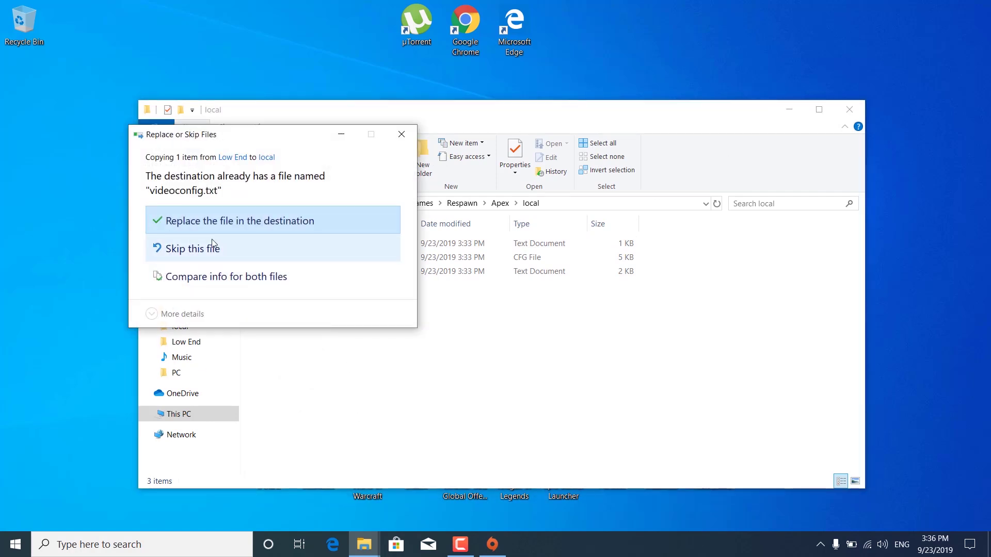
left_click(249, 221)
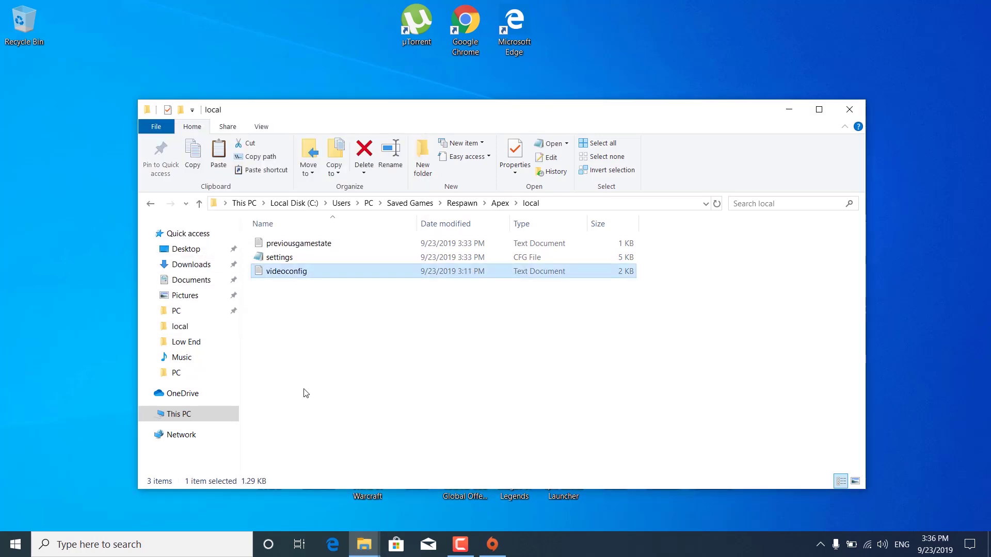
Step: Set the Read-only attribute on the videoconfig file in the local folder and confirm its properties
right_click(289, 276)
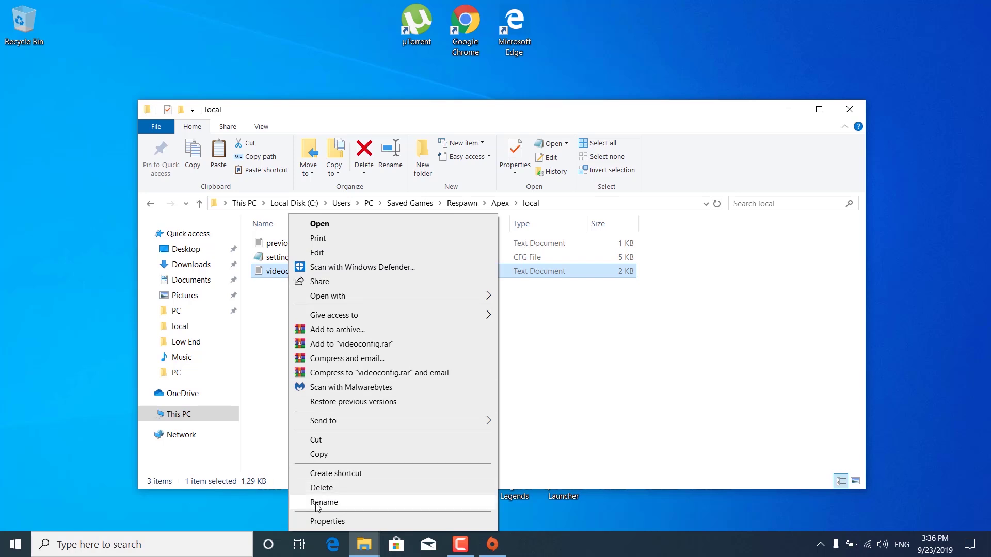
left_click(319, 519)
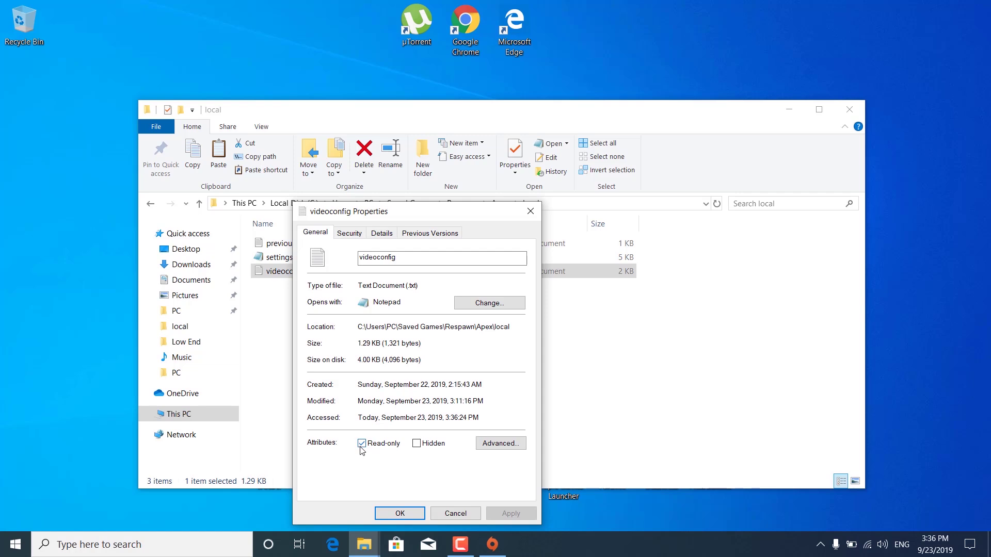
left_click(400, 514)
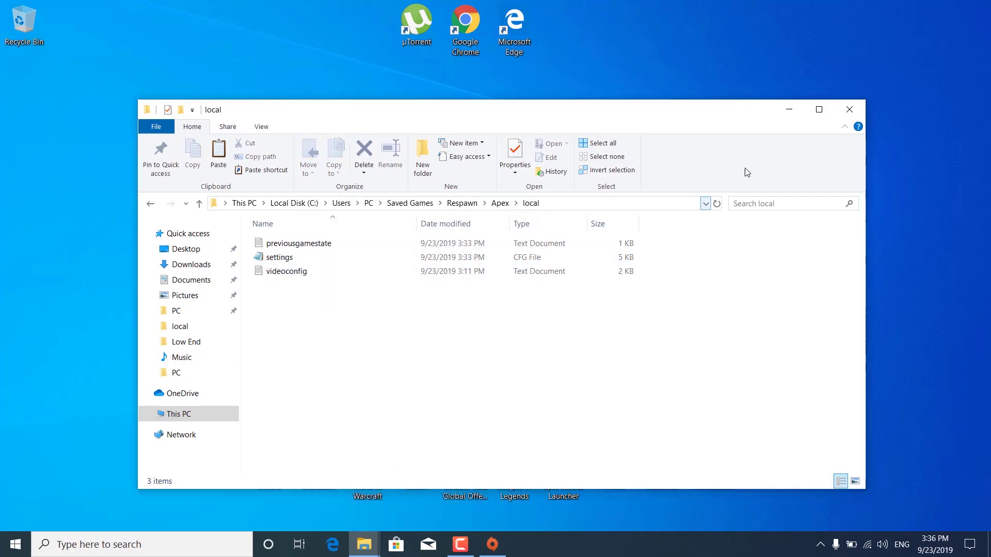
Step: Close the local folder window and open This PC, searching for it by name
left_click(849, 109)
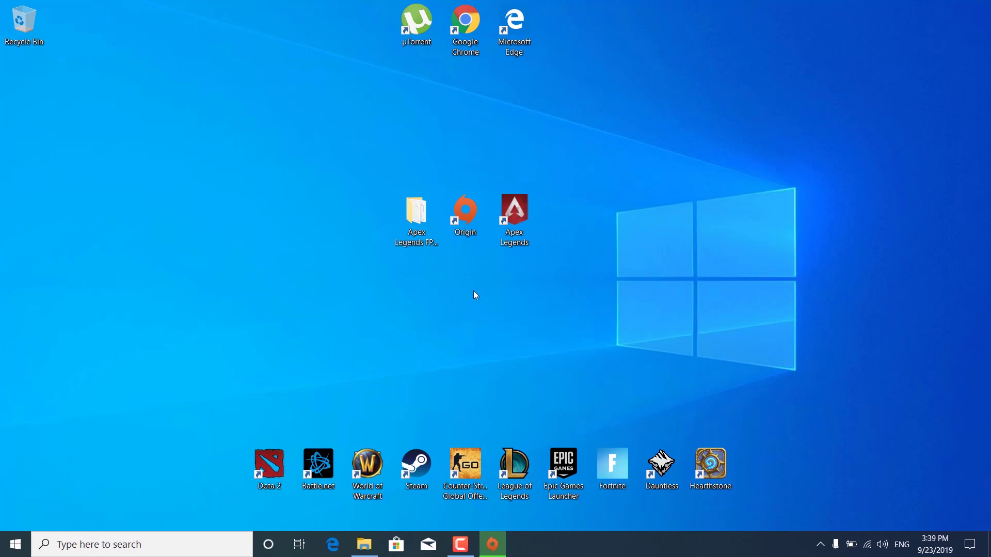
left_click(152, 547)
type("this")
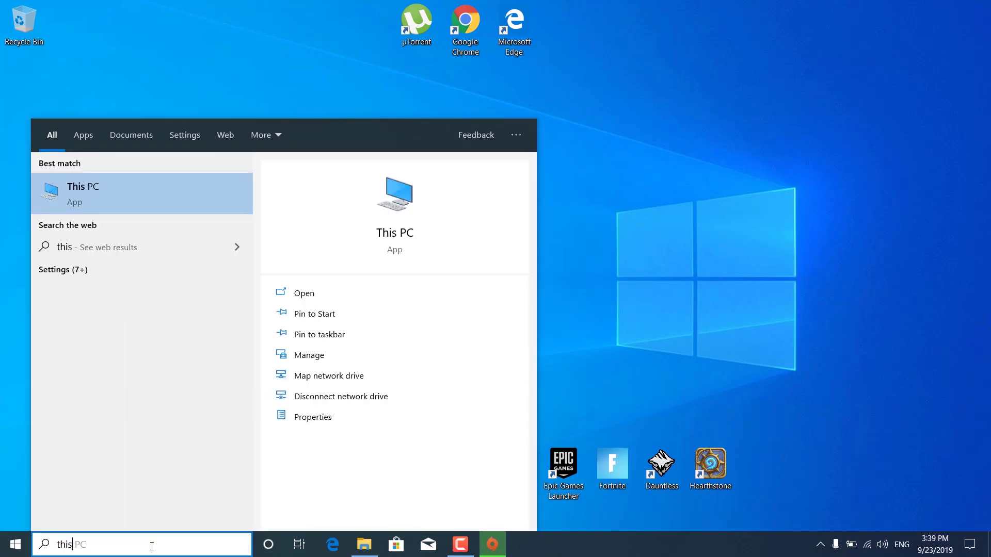
key("Escape")
left_click_drag(594, 149, 537, 90)
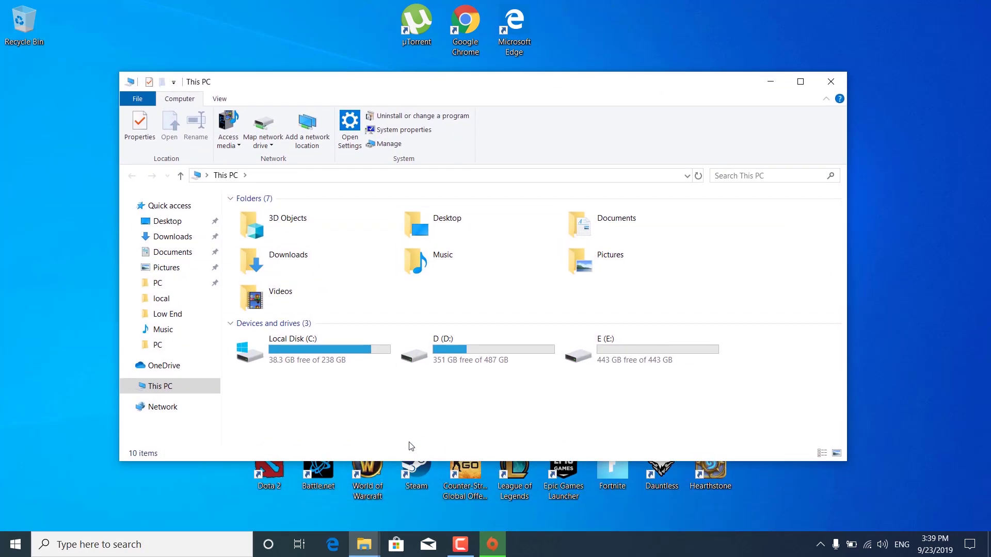
Step: Look for the Origin Games folder inside Program Files (x86) on Local Disk (C:)
left_click(335, 353)
double_click(333, 349)
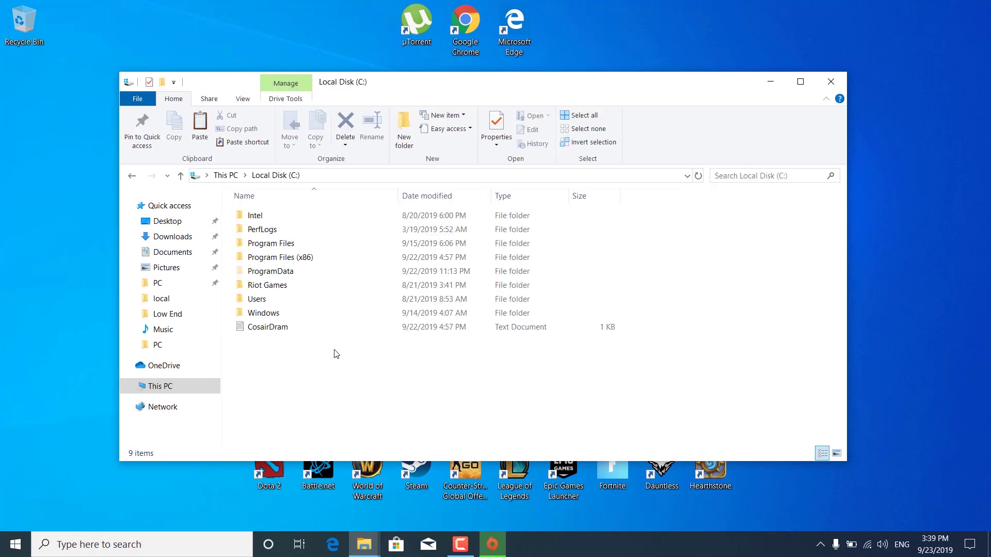
double_click(286, 258)
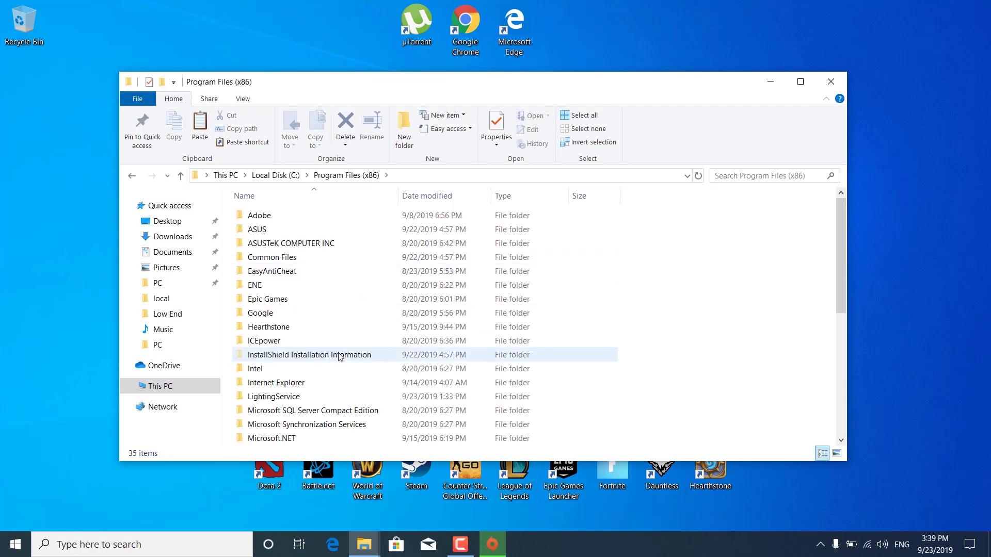
scroll(339, 356, "down", 4)
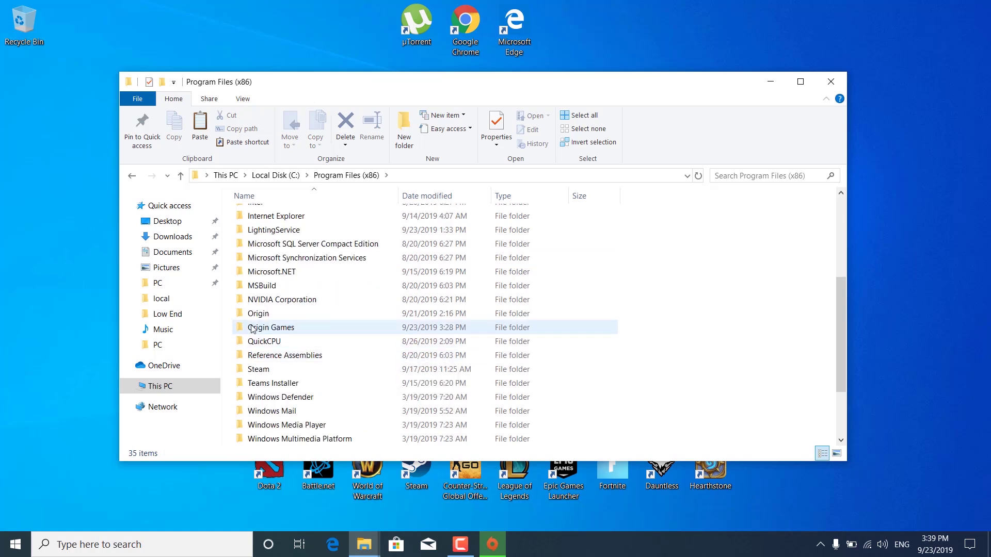
double_click(253, 329)
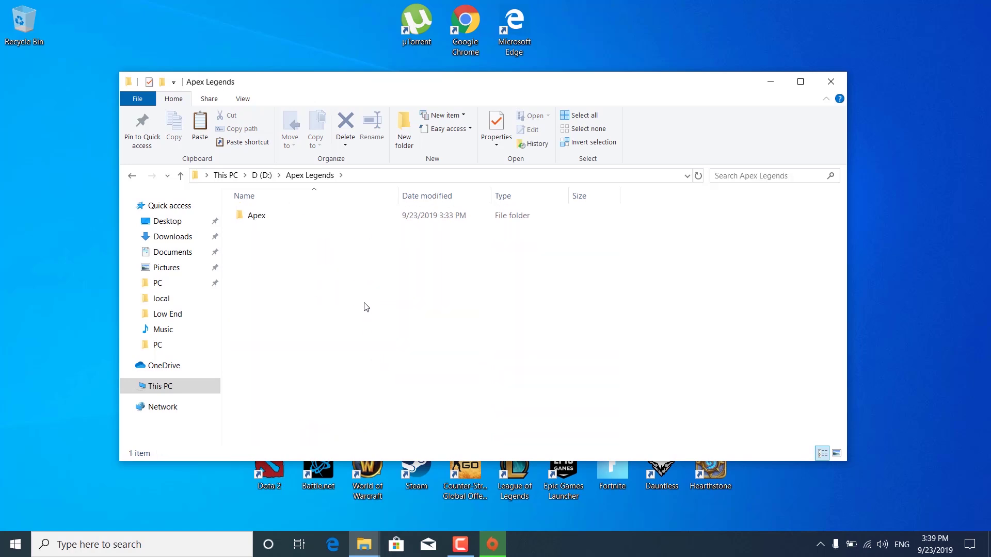
Step: Open the cfg folder of the game installation at D:\Apex Legends\Apex
double_click(328, 219)
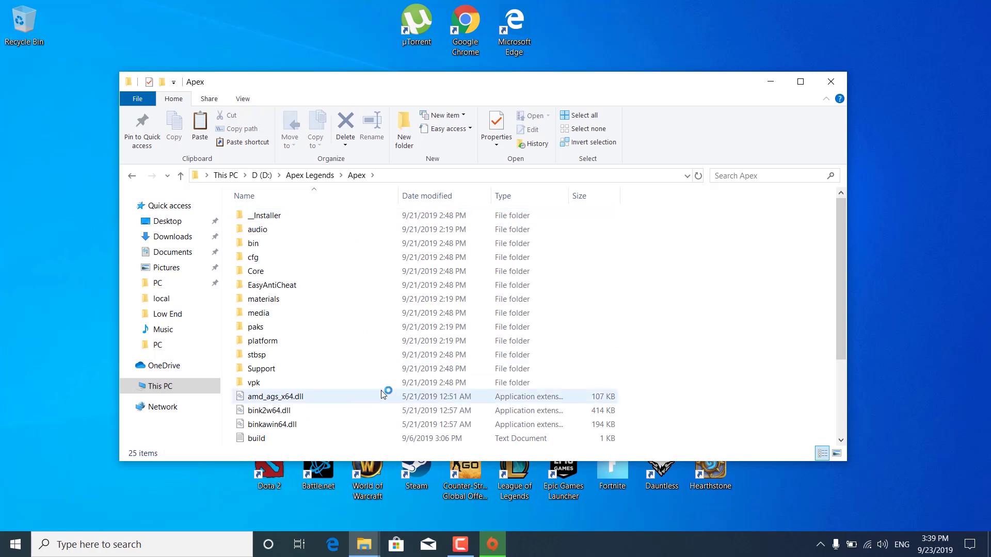
double_click(278, 261)
scroll(346, 289, "down", 2)
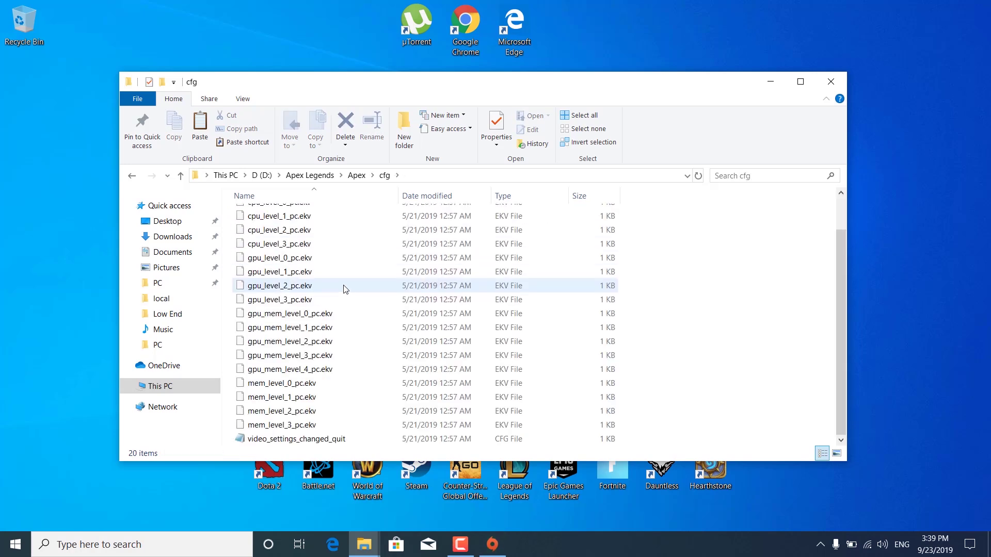
scroll(345, 289, "up", 1)
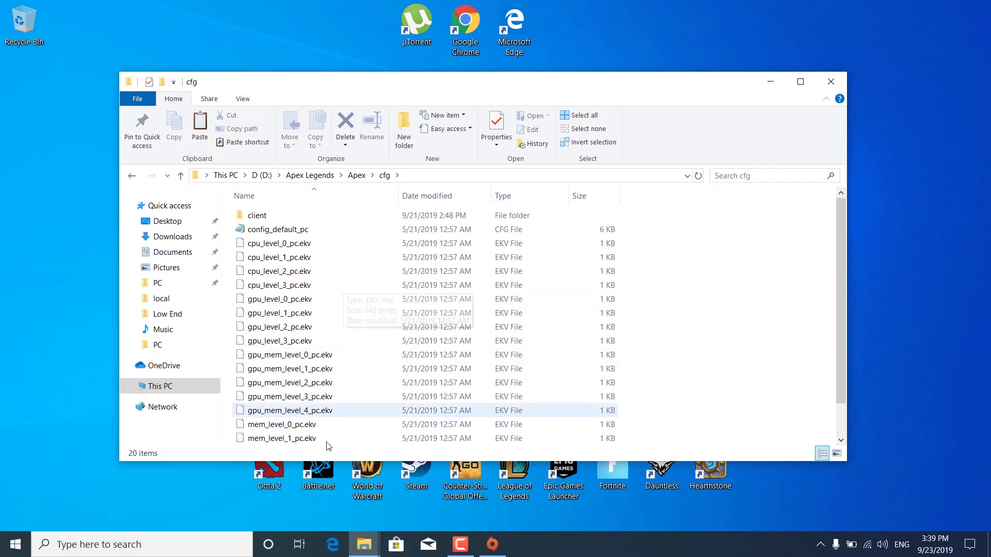
Step: Copy the autoexec file from the boost pack's Low End folder into the game's cfg folder and close the cfg window
left_click(368, 544)
left_click(338, 502)
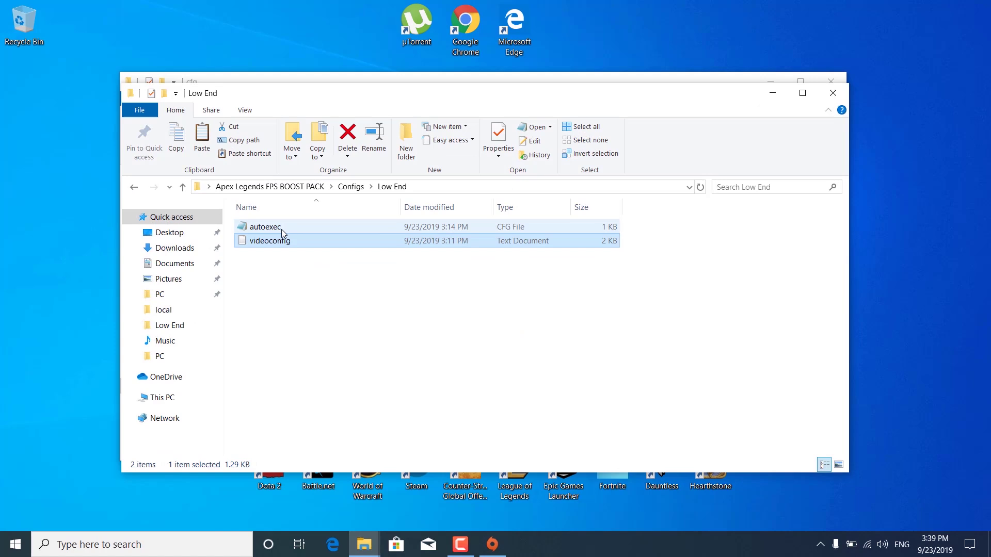
left_click(511, 228)
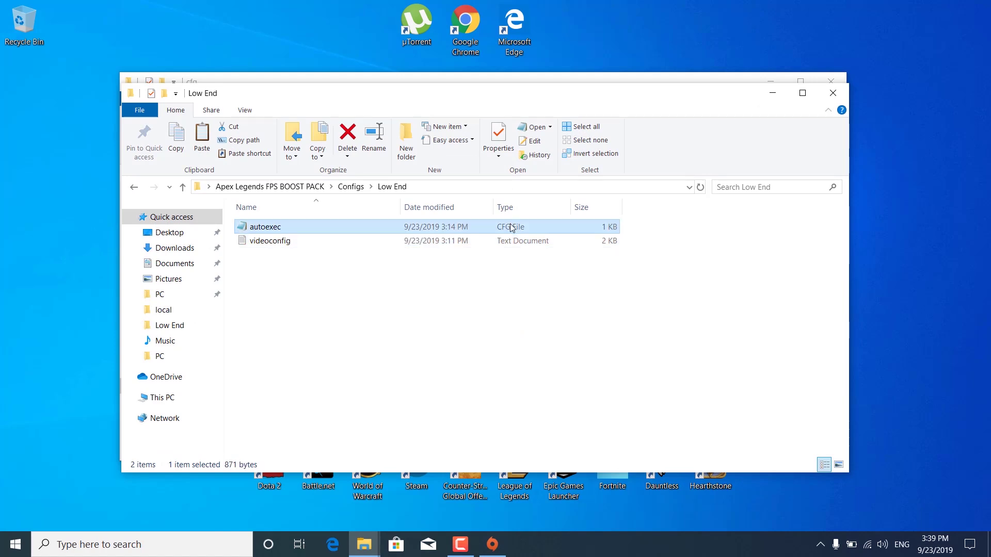
right_click(511, 228)
left_click(556, 454)
left_click(784, 77)
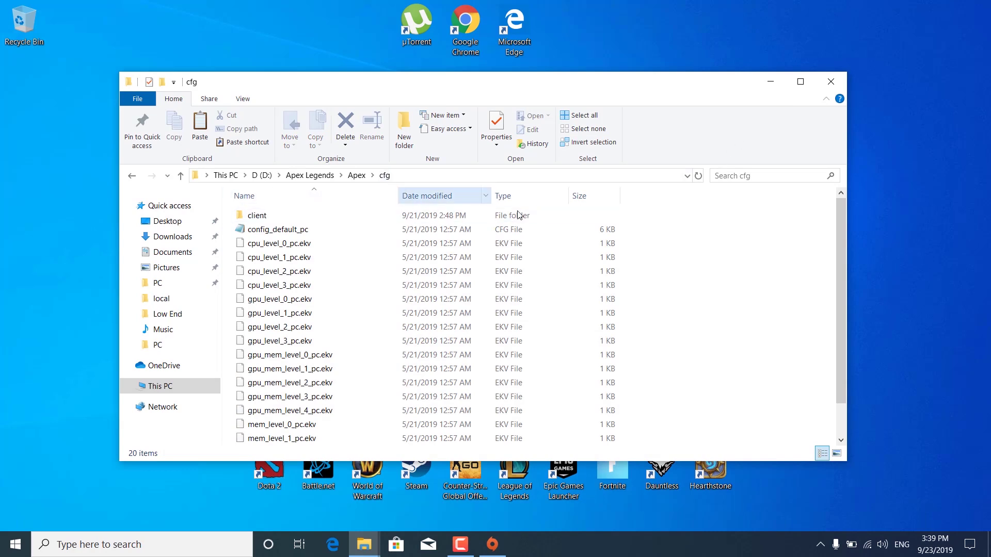
right_click(701, 305)
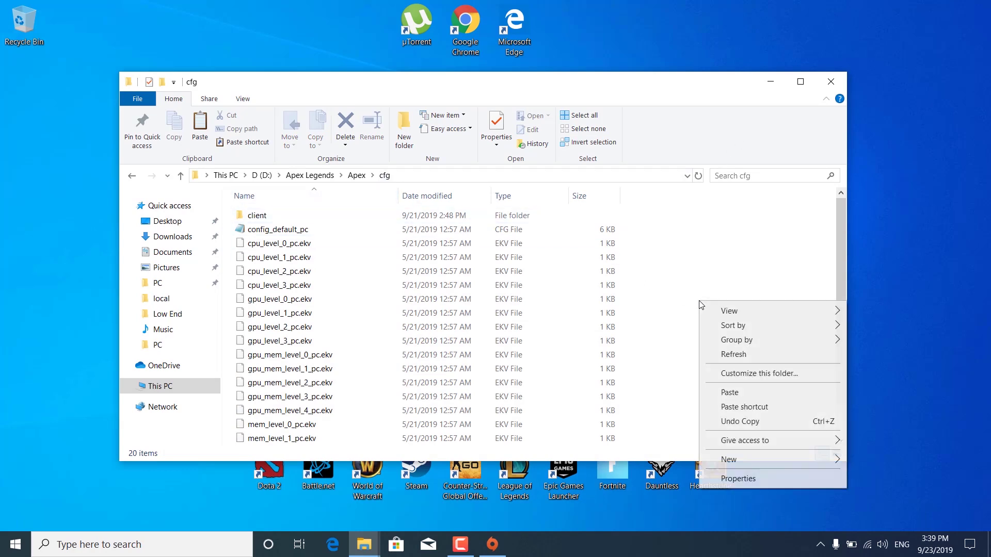
left_click(728, 393)
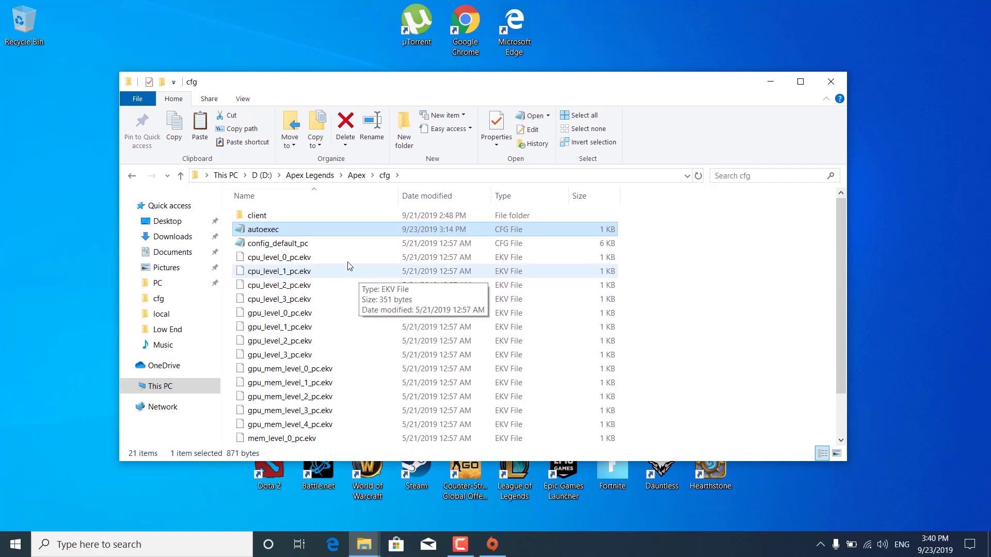
left_click(831, 82)
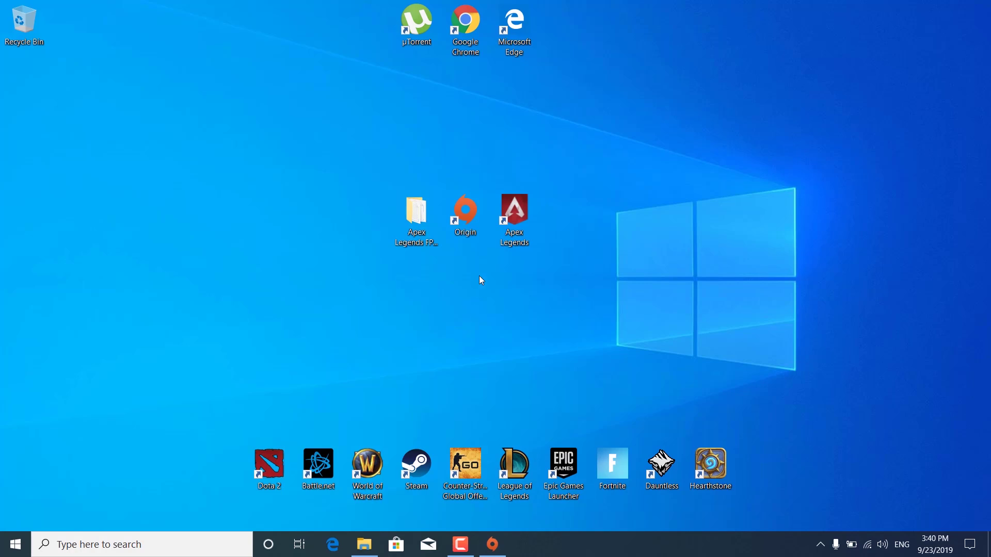
Step: Open the Apex Legends shortcut's file location and turn on Disable fullscreen optimizations in the r5apex application's compatibility properties
right_click(508, 232)
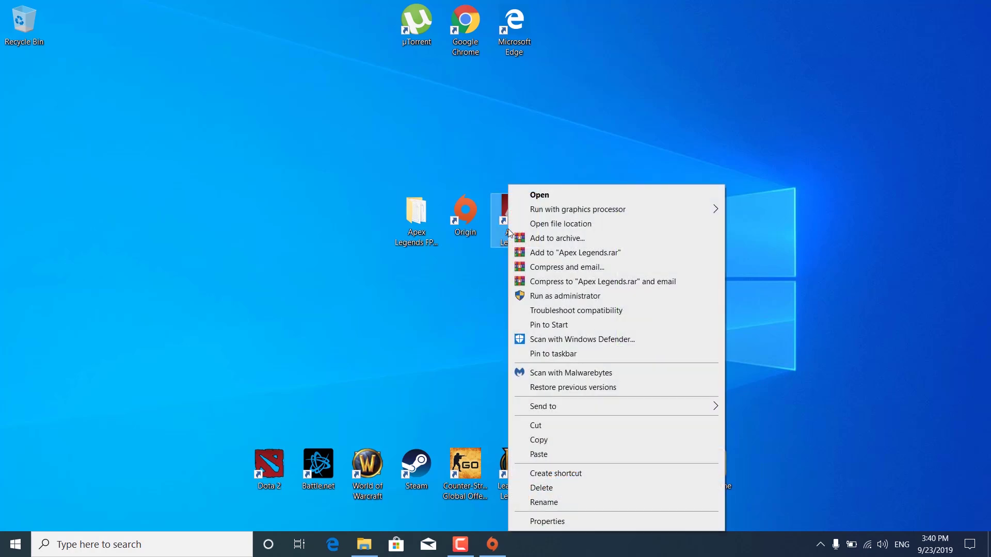
left_click(555, 225)
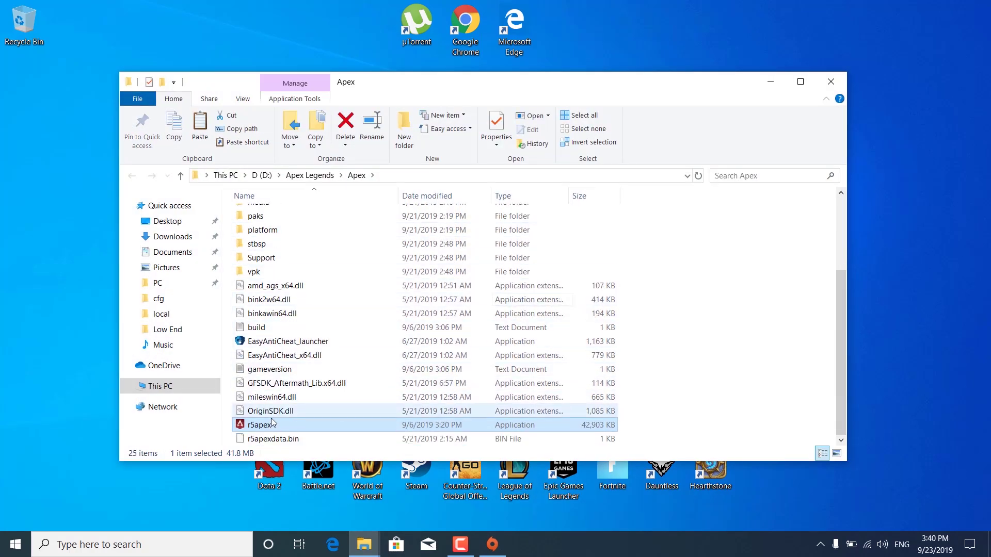
right_click(288, 424)
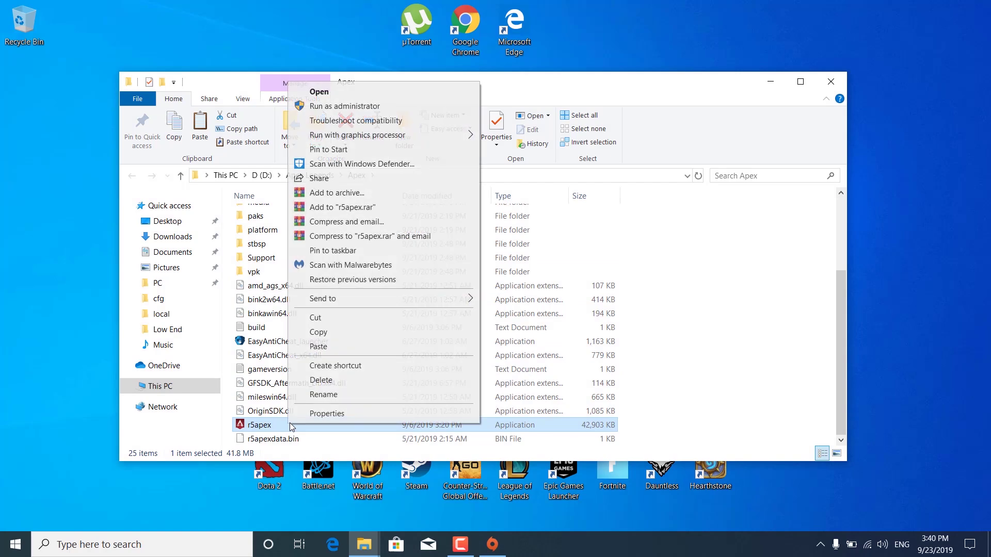
left_click(319, 413)
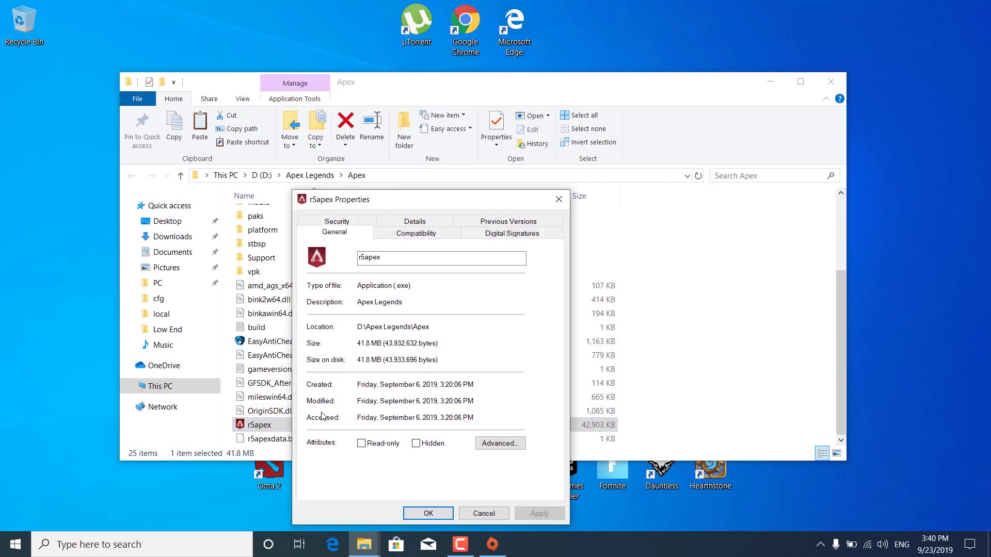
left_click(411, 235)
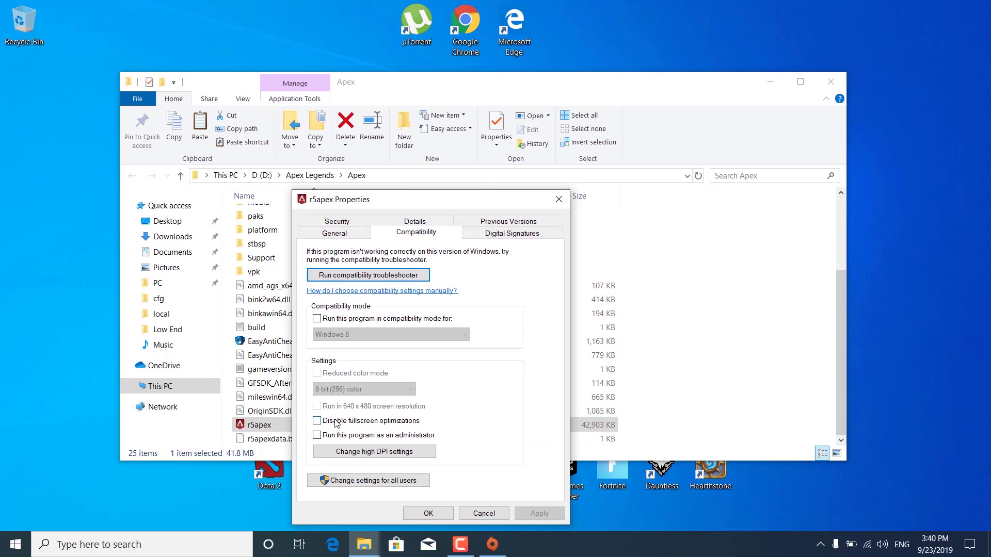
left_click(360, 421)
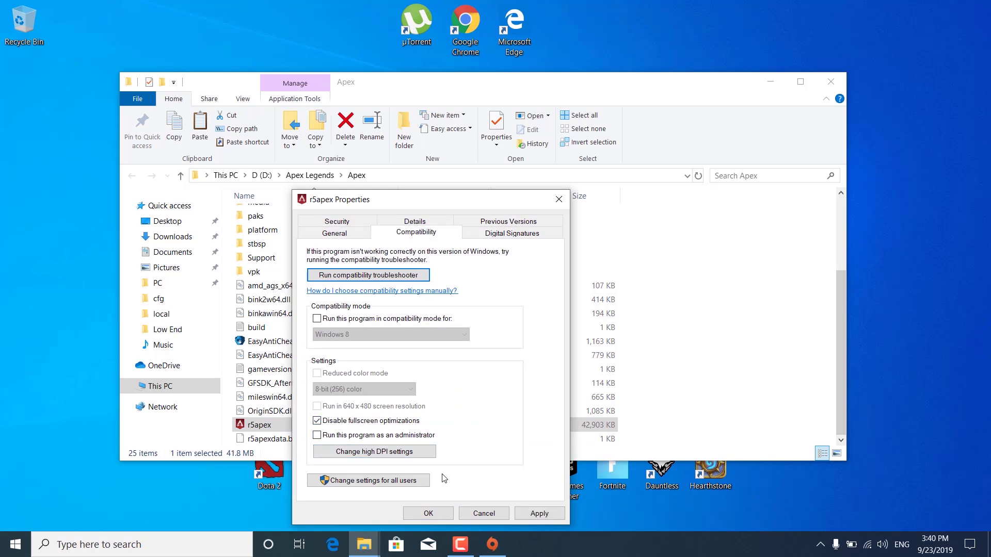
Step: Override r5apex's high DPI scaling behavior with scaling performed by Application, apply the properties and close the Apex folder
left_click(383, 456)
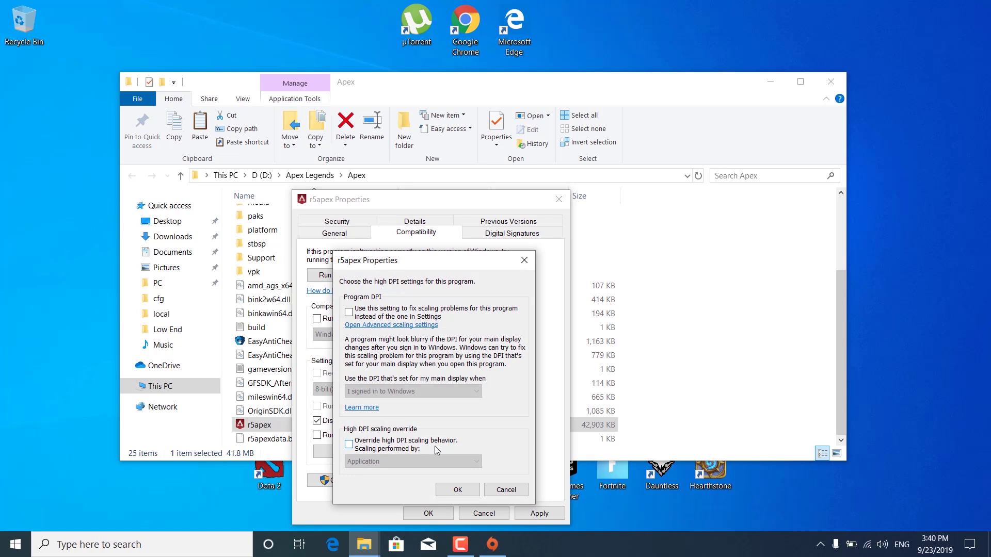
left_click(350, 445)
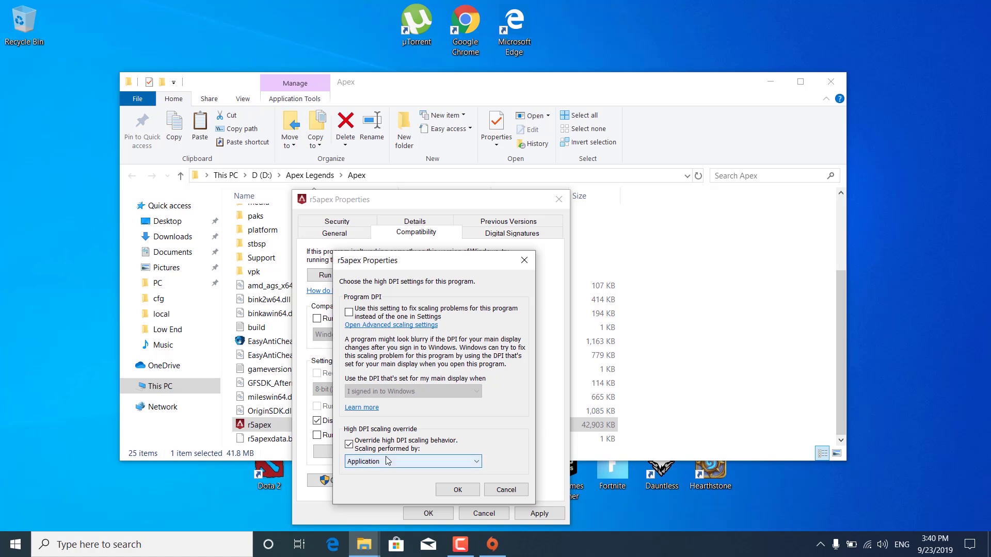
left_click(457, 490)
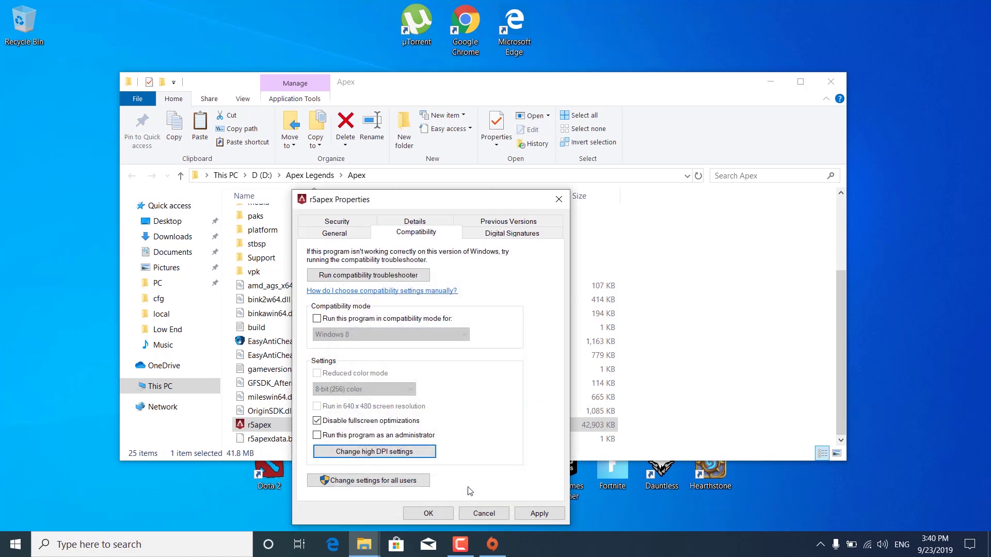
left_click(531, 515)
left_click(428, 514)
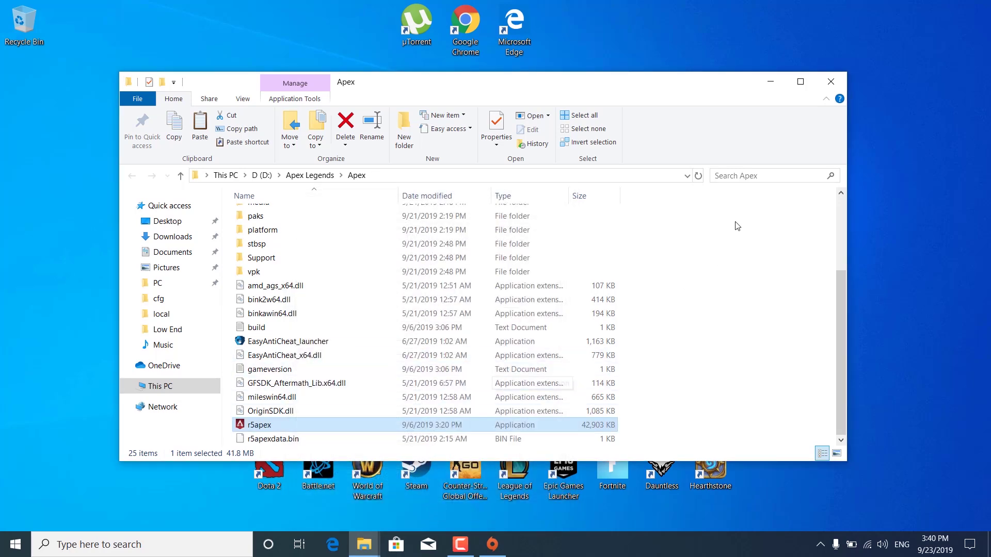
left_click(831, 83)
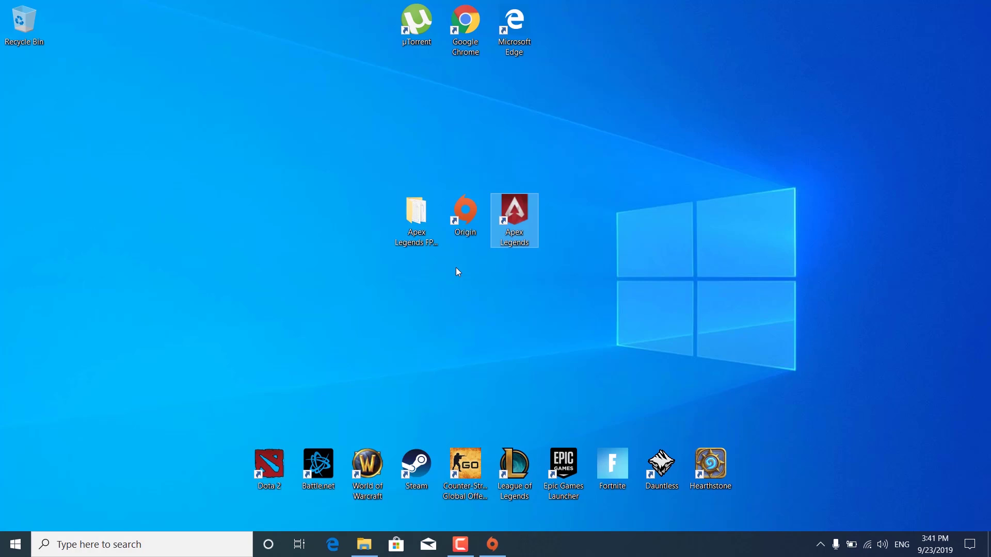
Step: Go back to the Apex Legends FPS BOOST PACK folder and open Apex Priority inside Optimizations
left_click(364, 545)
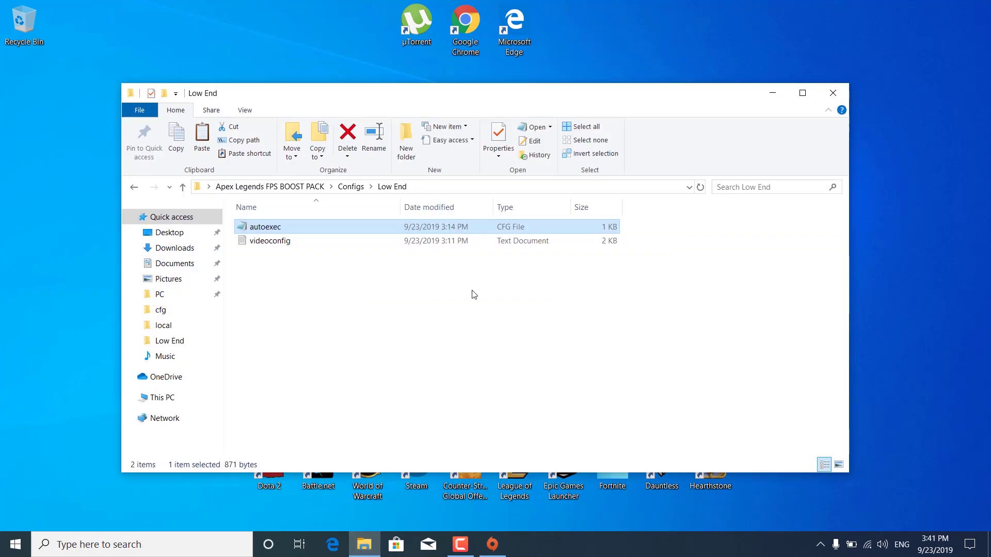
left_click(274, 187)
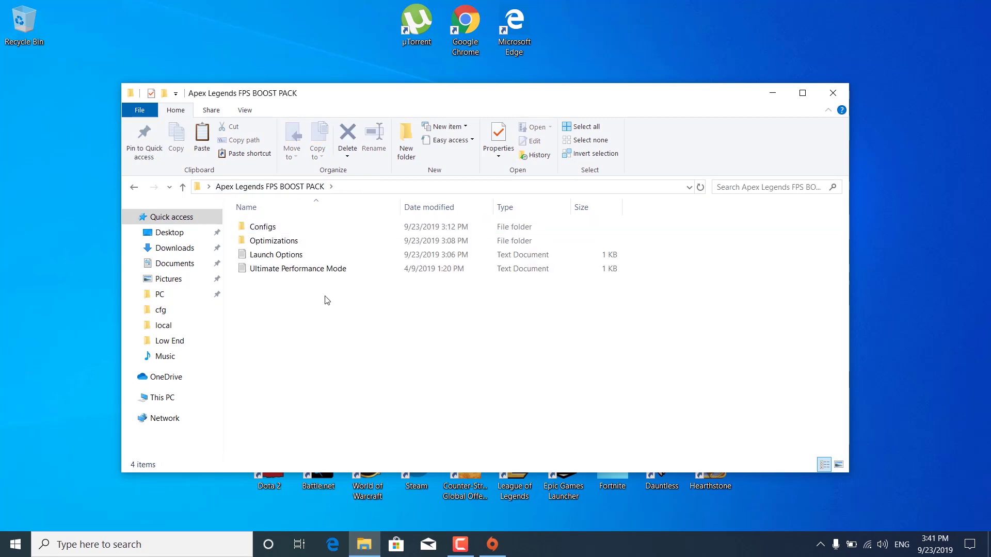
double_click(280, 246)
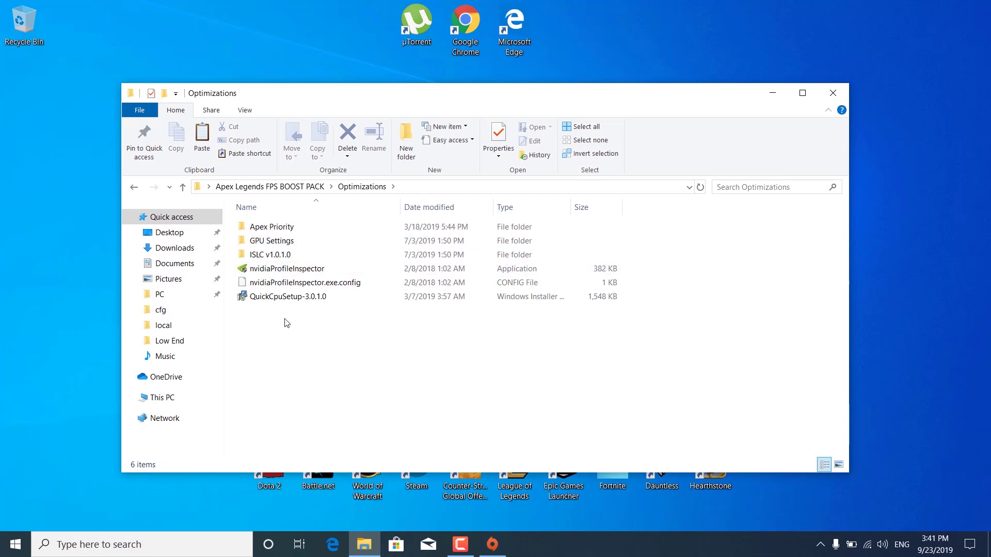
left_click(275, 230)
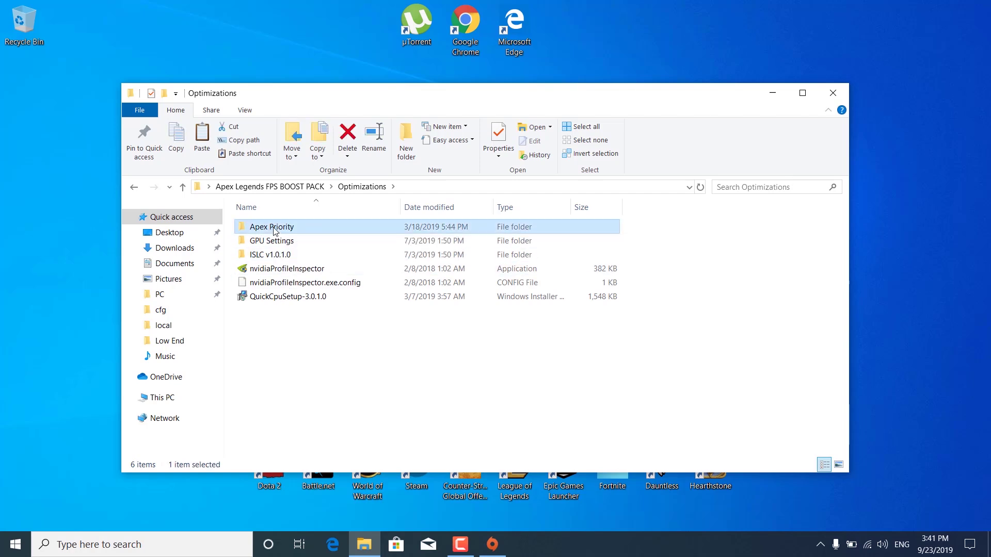
double_click(273, 228)
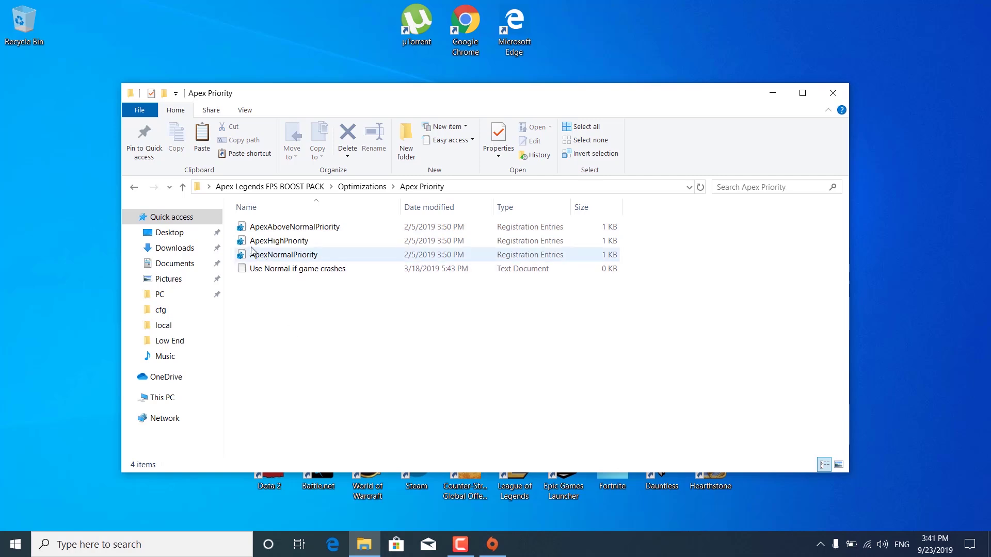
Step: Add the ApexHighPriority registration entries to the Windows registry, accepting the security confirmation
left_click(283, 245)
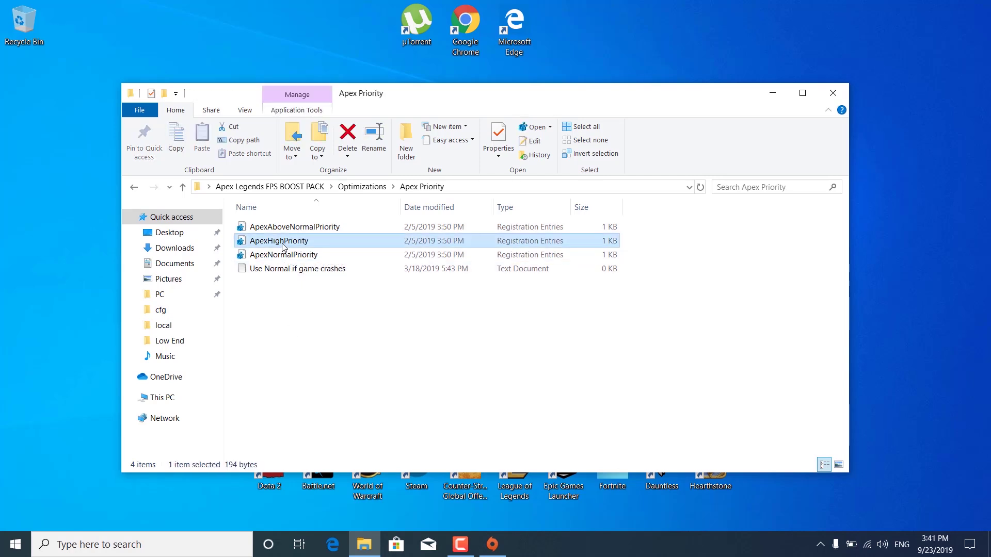
double_click(284, 244)
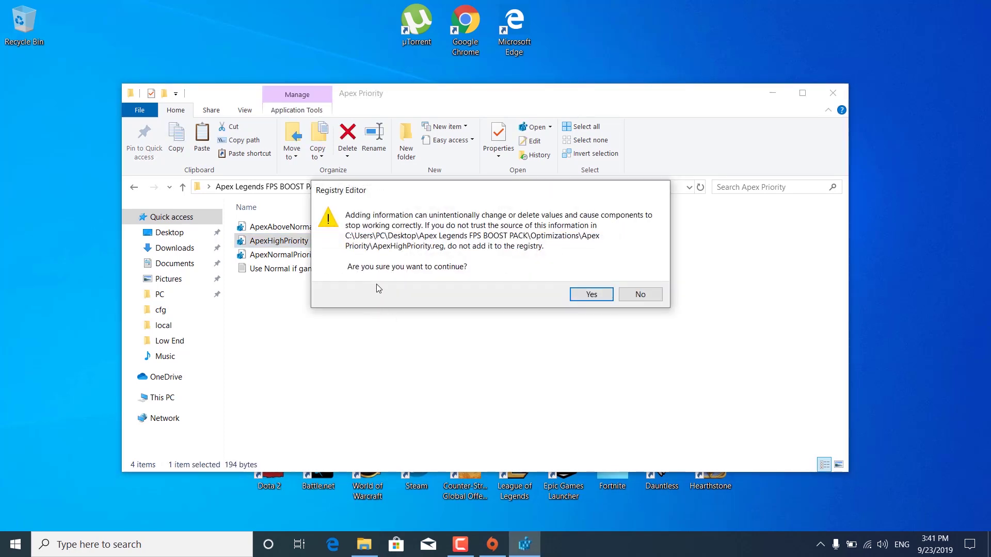
left_click(584, 297)
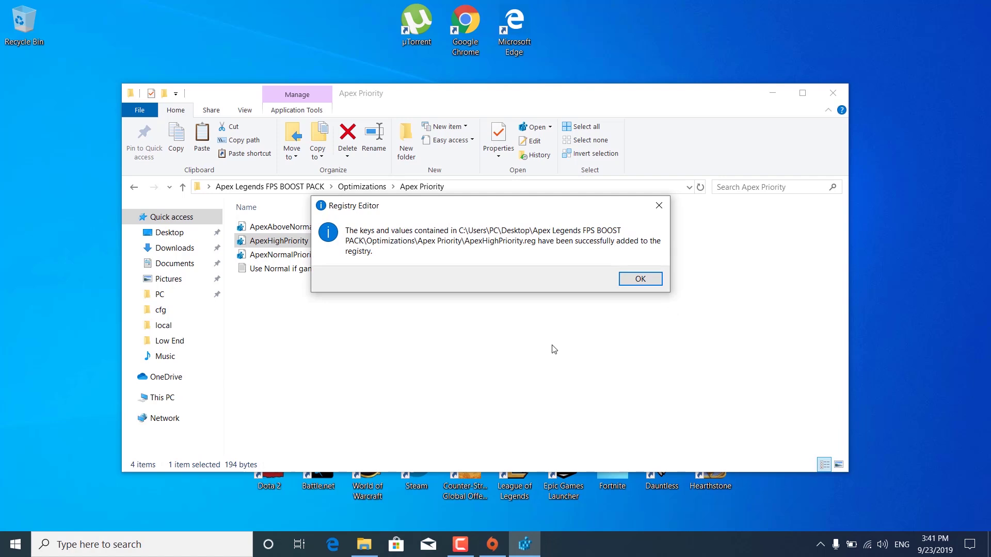
Step: Dismiss the registry import confirmation, show the desktop and search Windows for regedit to launch Registry Editor
left_click(640, 279)
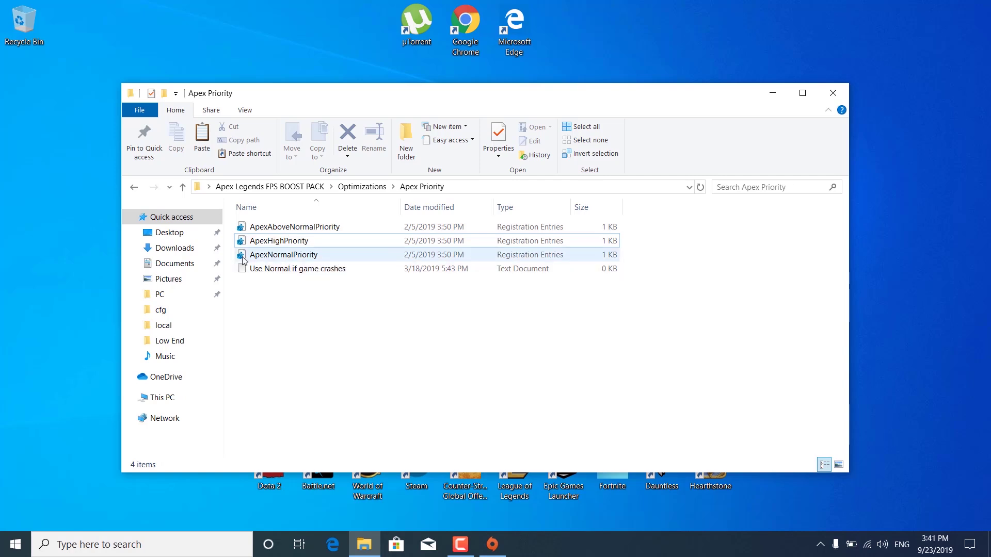
key("super+d")
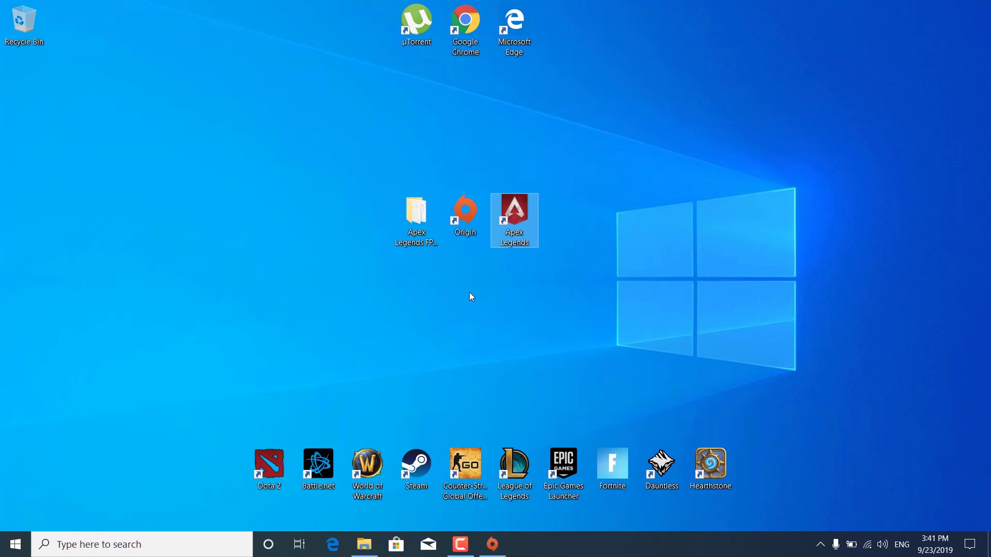
left_click(163, 544)
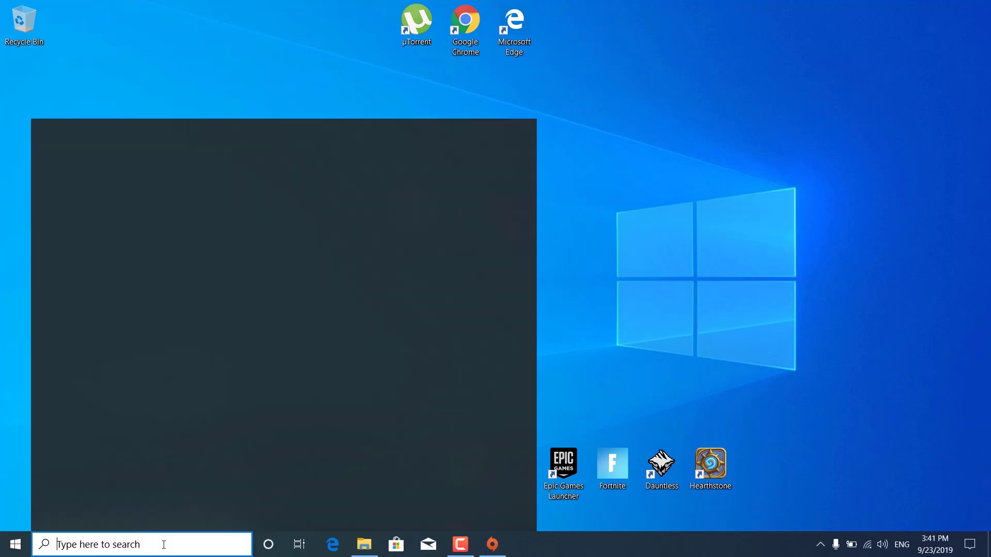
type("regedit")
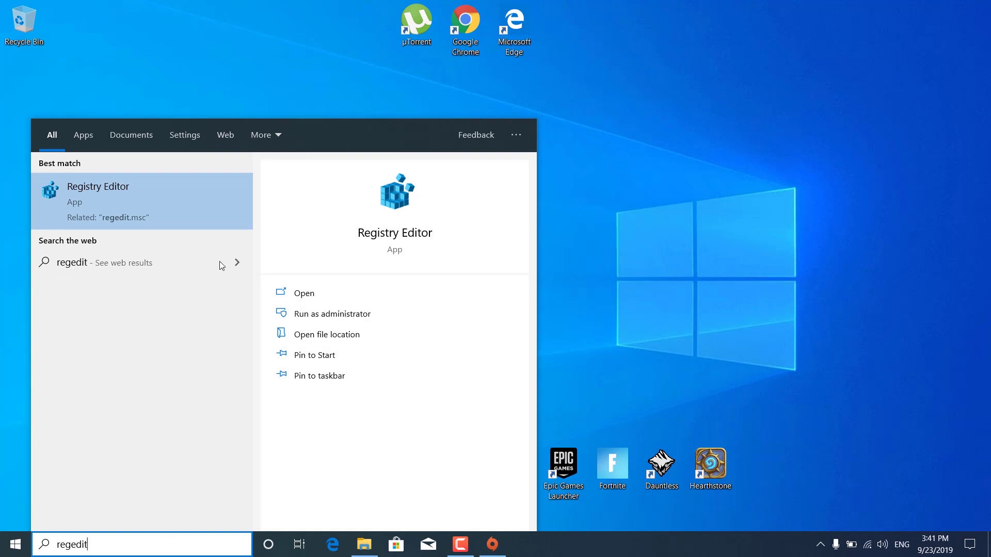
left_click(123, 194)
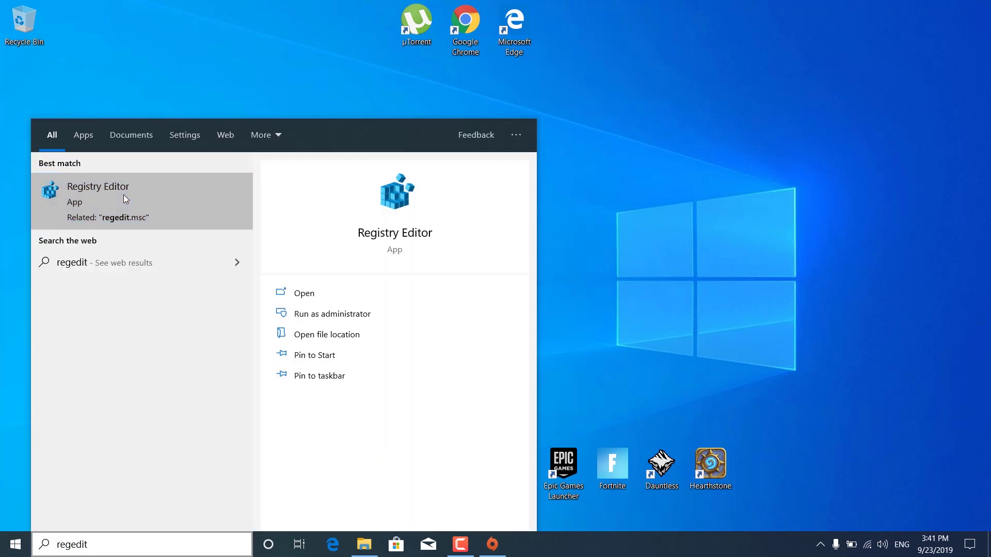
left_click(123, 194)
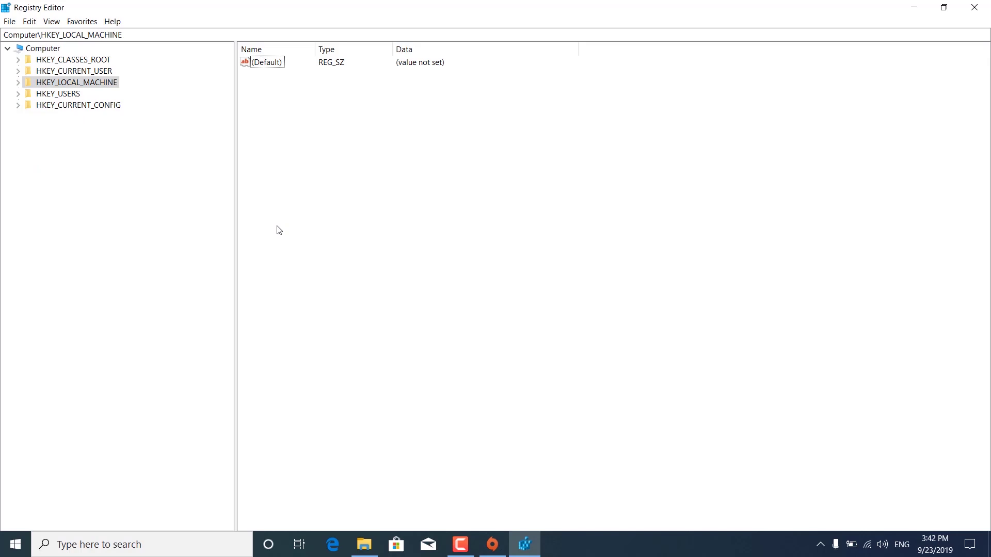
Step: Expand the registry tree down to HKEY_CURRENT_USER\System\GameConfigStore\Children
left_click(18, 71)
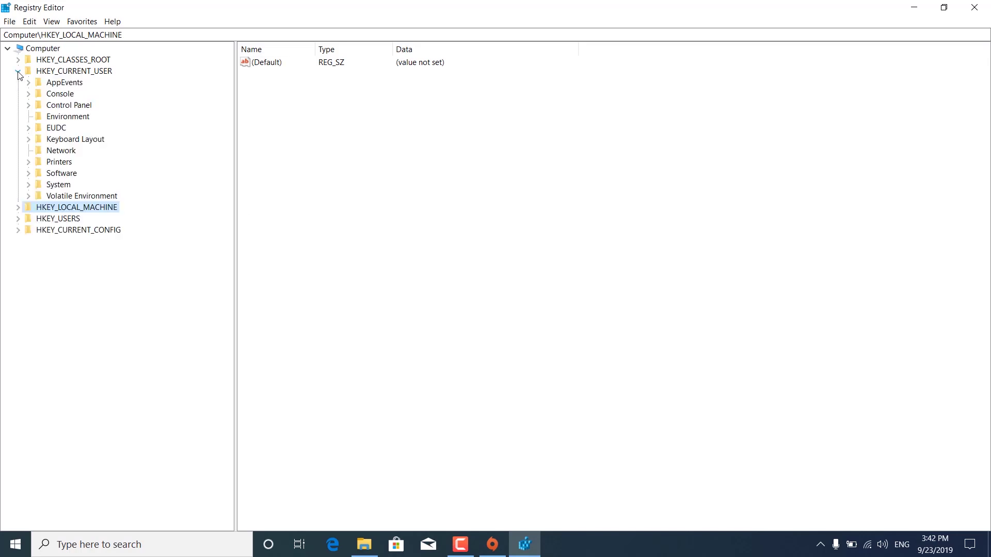
left_click(28, 185)
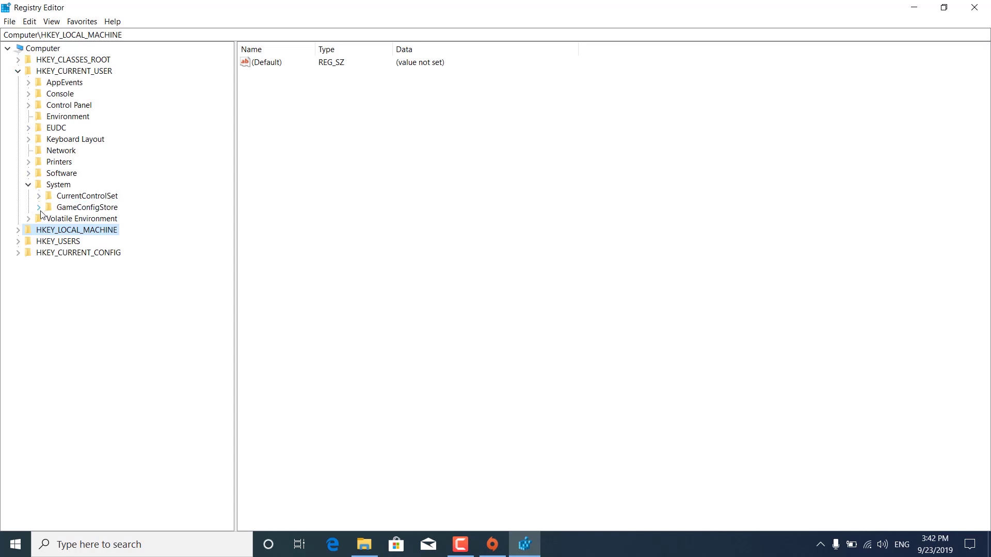
left_click(39, 208)
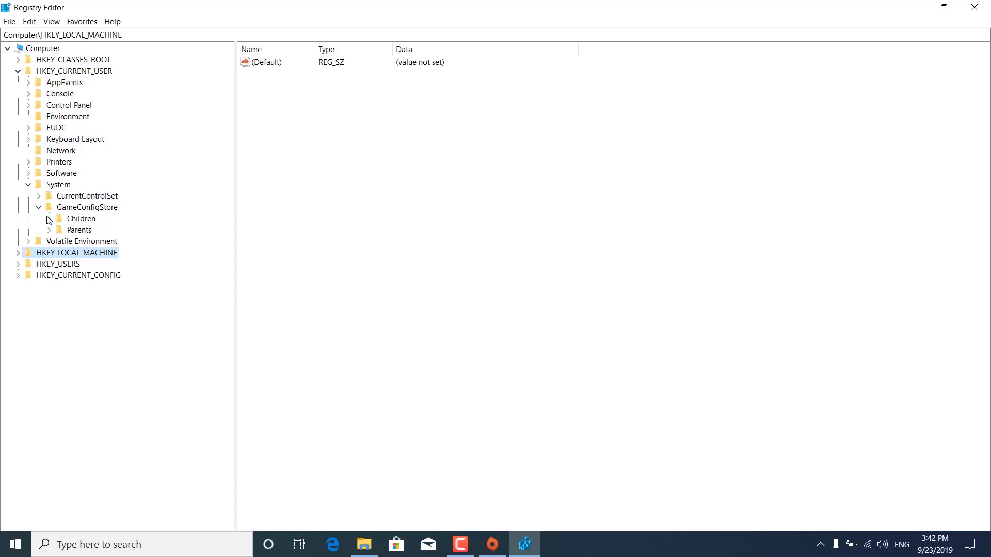
left_click(49, 220)
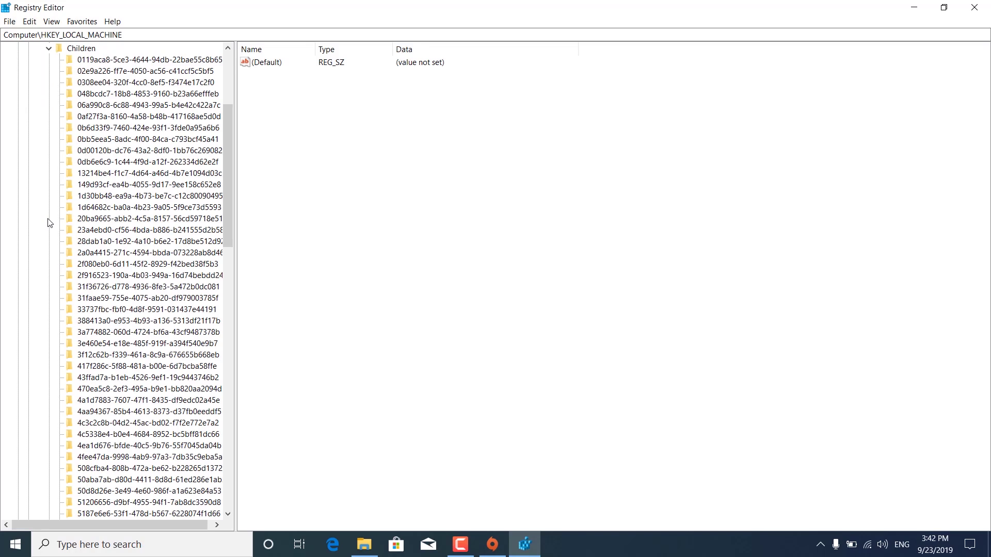
Step: Find the r5apex entry, starting the registry search from the Children key
right_click(71, 52)
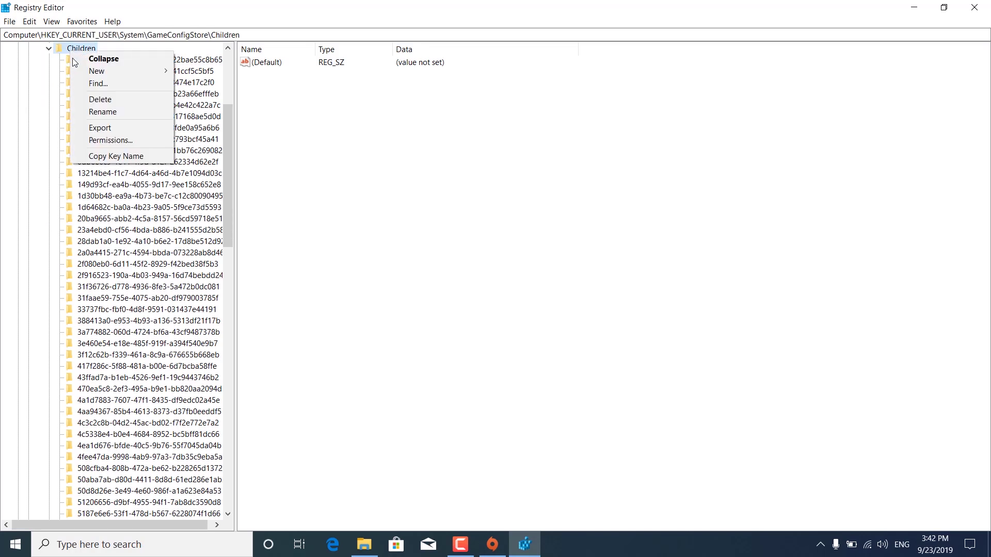
left_click(78, 83)
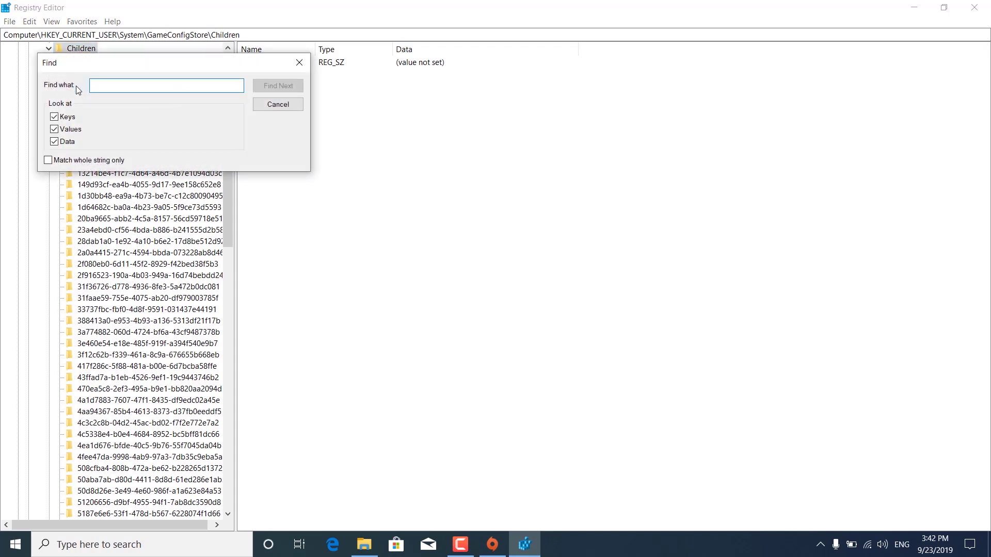
type("r5apex")
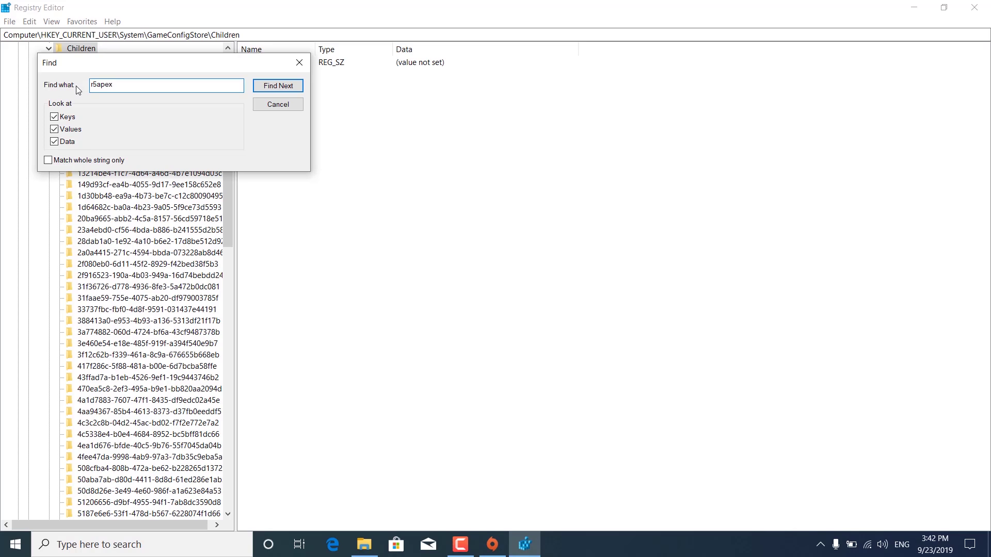
left_click(277, 86)
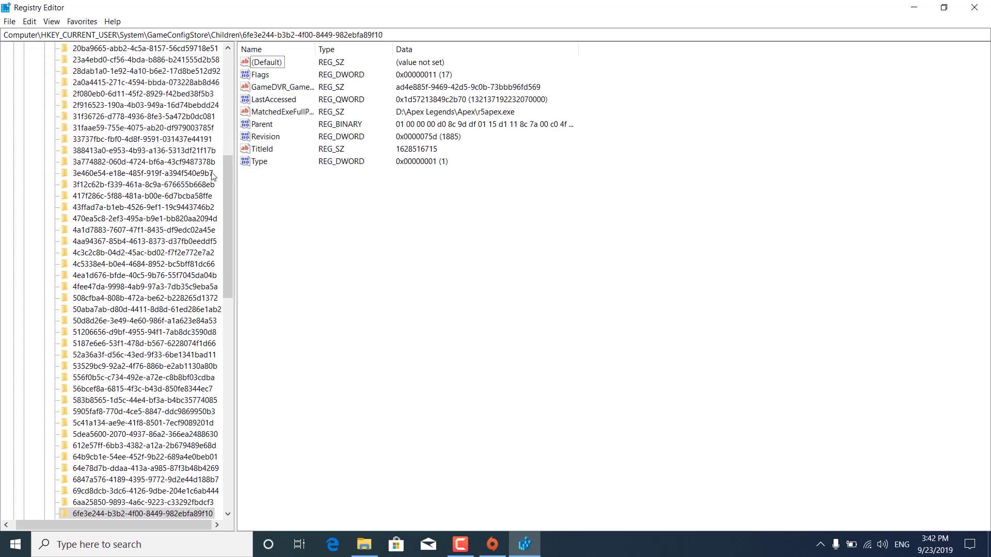
Step: Permanently delete the found GameConfigStore subkey that references r5apex.exe, and close Registry Editor
scroll(152, 380, "down", 3)
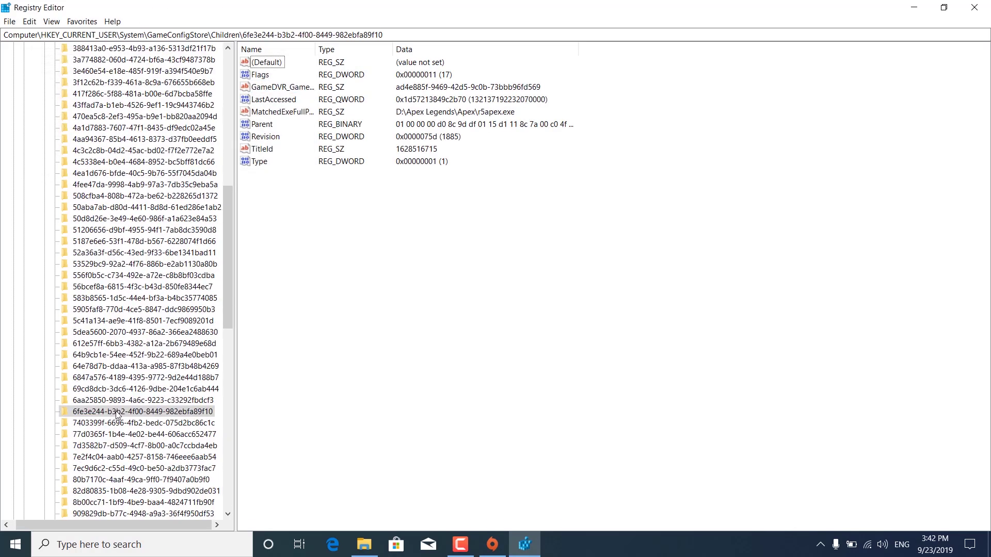
right_click(90, 416)
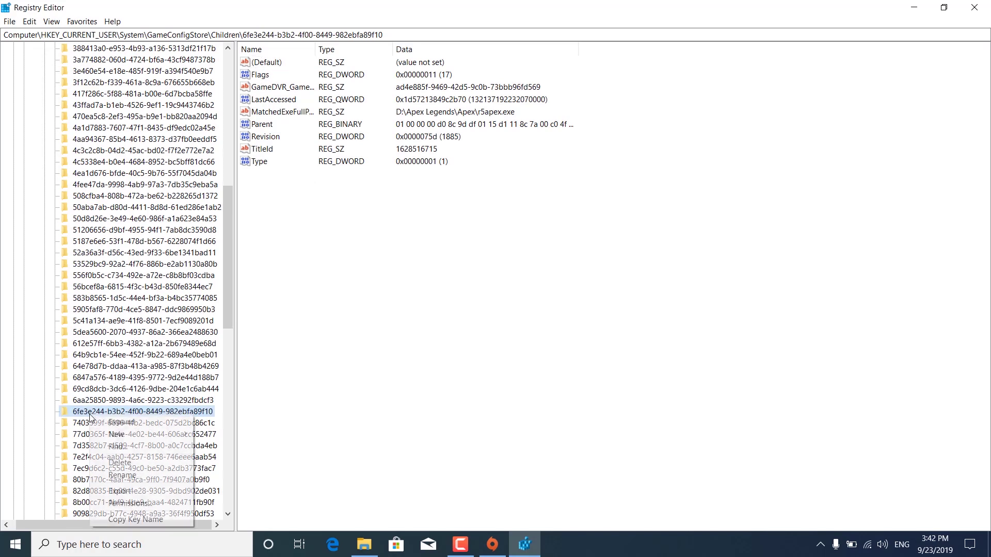
left_click(119, 463)
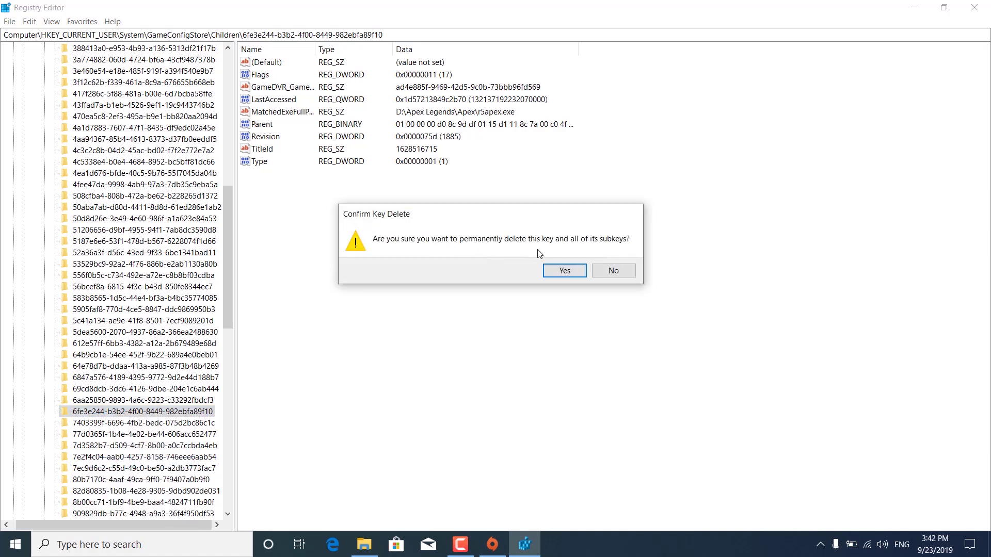
left_click(564, 271)
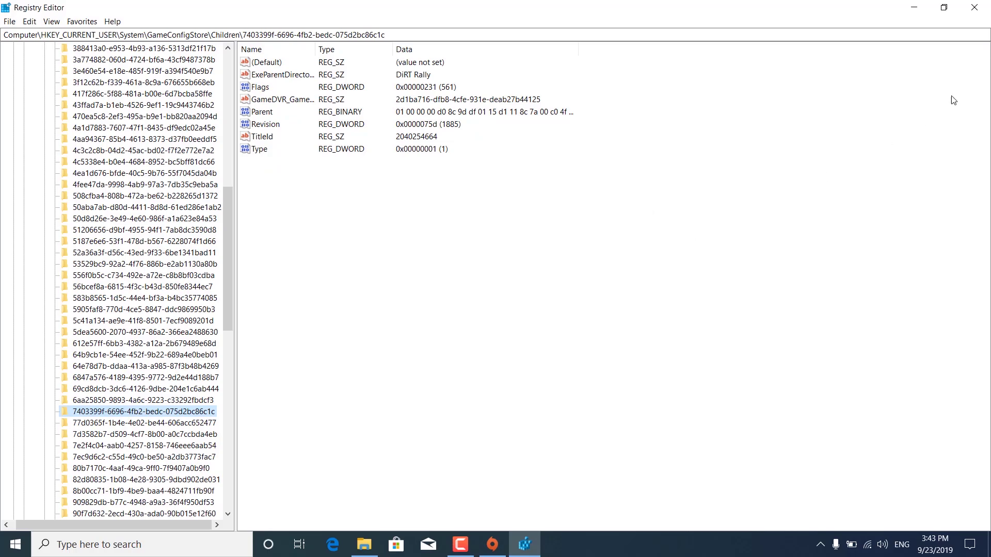
left_click(974, 7)
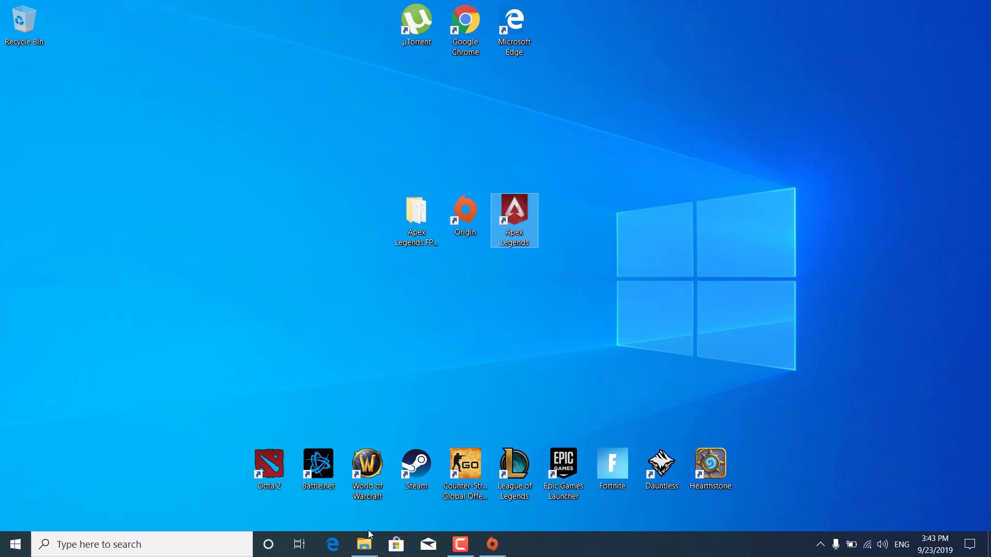
Step: Return to the Apex Legends FPS BOOST PACK folder and open the Ultimate Performance Mode text file
left_click(365, 543)
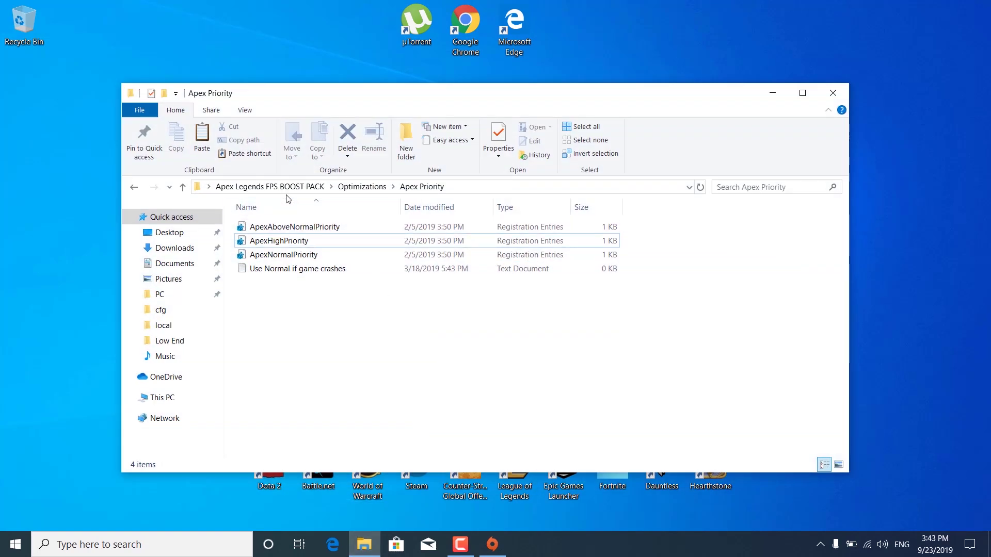
key("BackSpace")
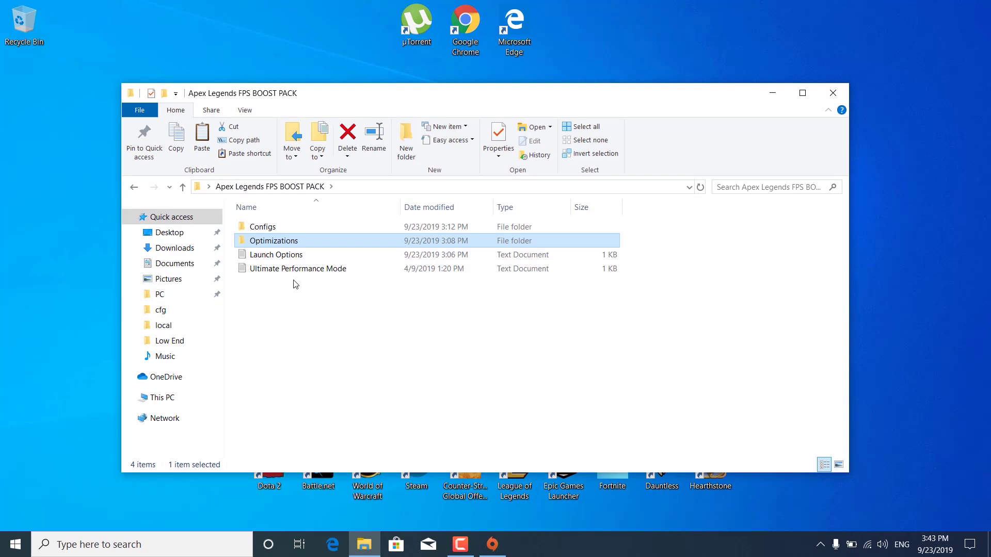
double_click(328, 269)
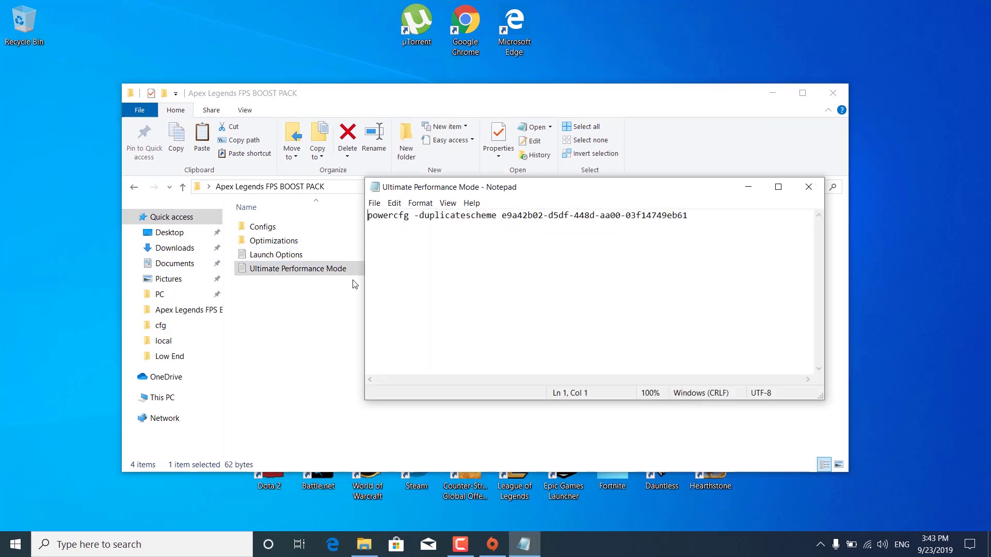
Step: Search Windows for cmd and launch Command Prompt as administrator
left_click(168, 555)
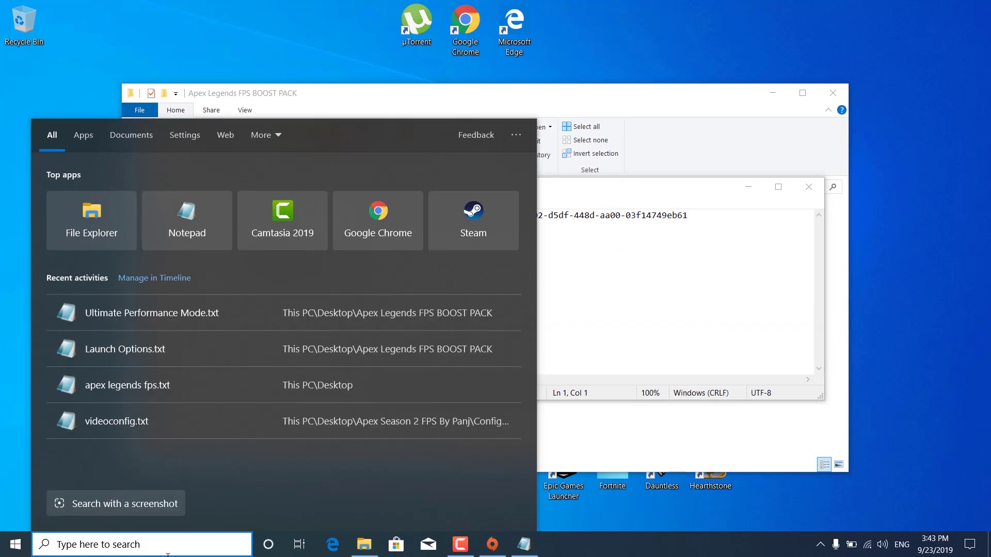
type("cmd")
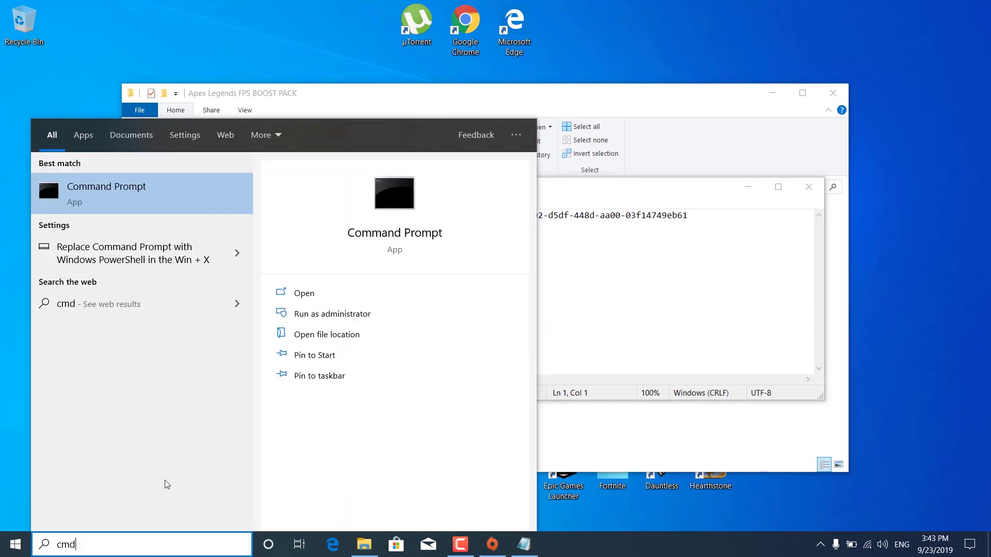
right_click(140, 206)
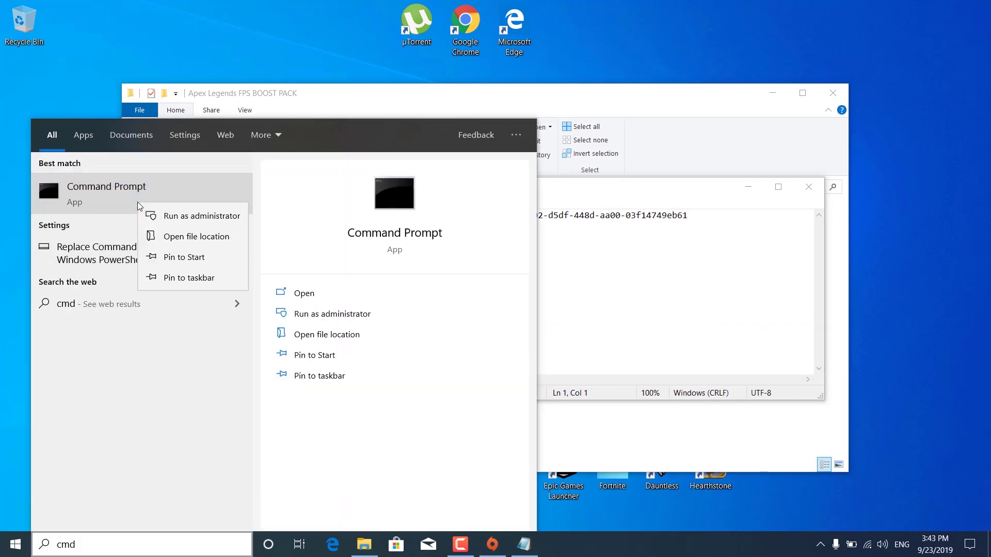
left_click(170, 217)
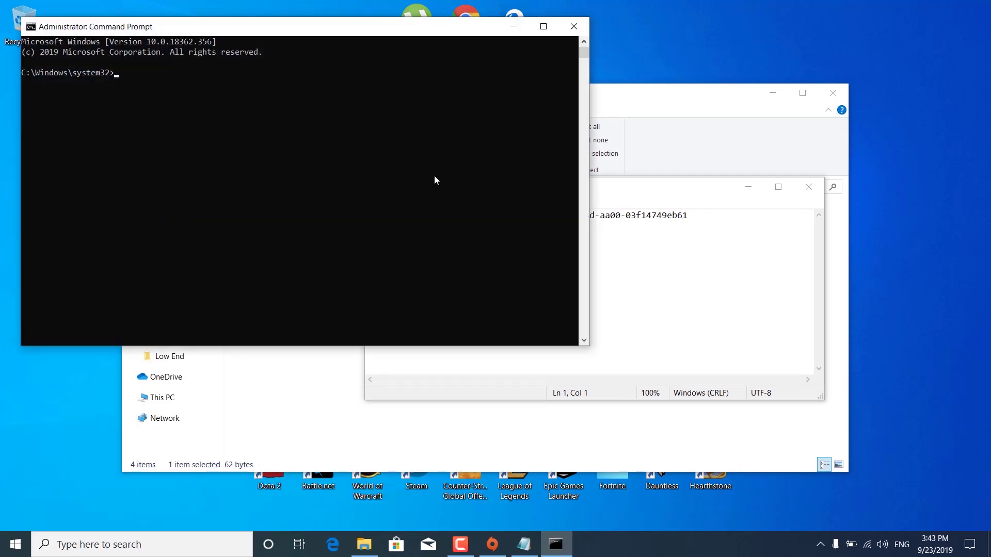
Step: Copy powercfg -duplicatescheme e9a42b02-d5df-448d-aa00-03f14749eb61 from the text file, run it in Command Prompt and close that window
left_click(726, 272)
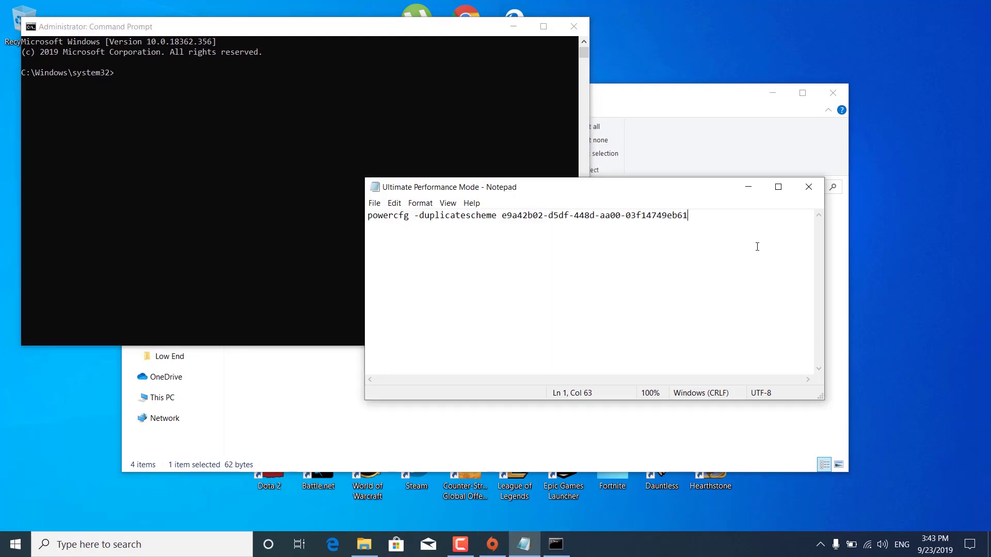
left_click_drag(756, 246, 366, 243)
key("super+c")
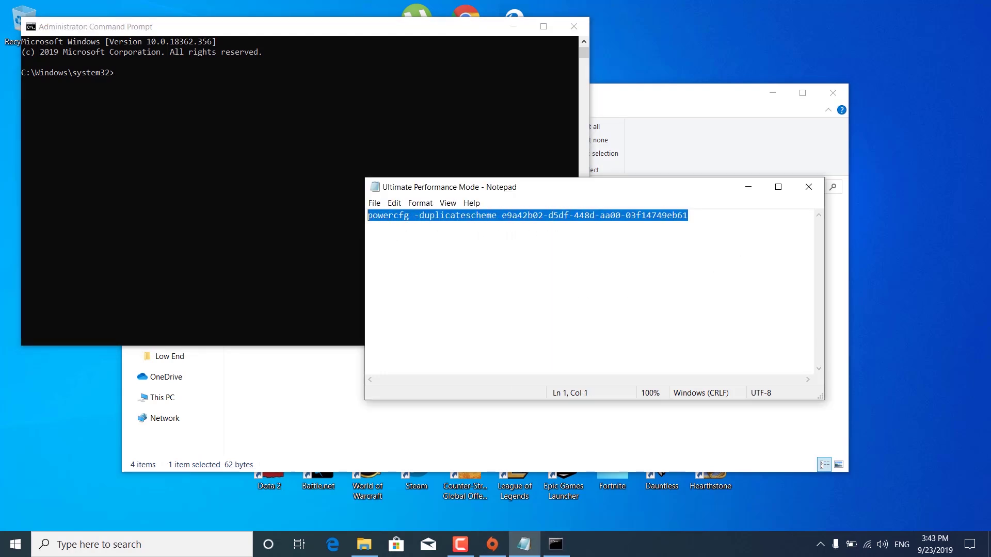
left_click(189, 104)
right_click(188, 104)
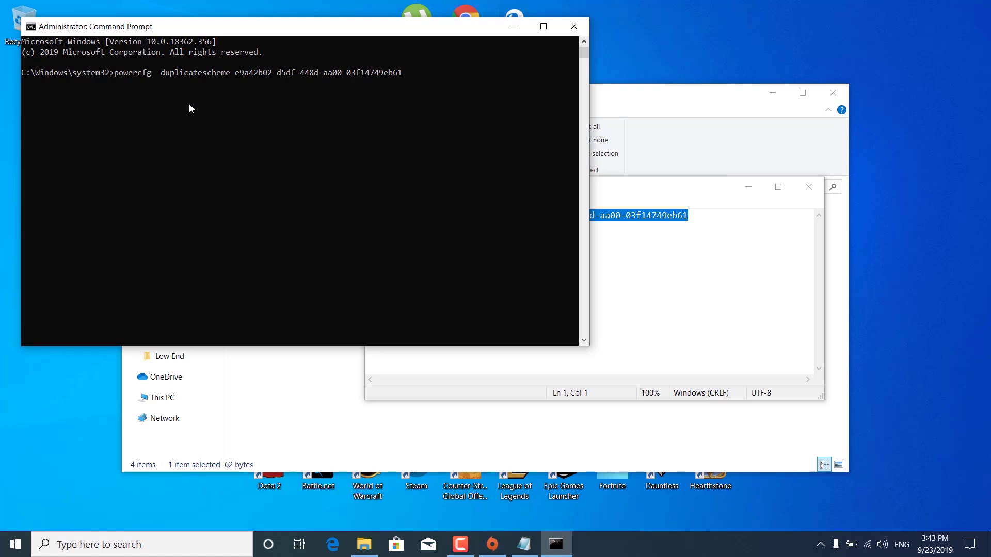
key("Return")
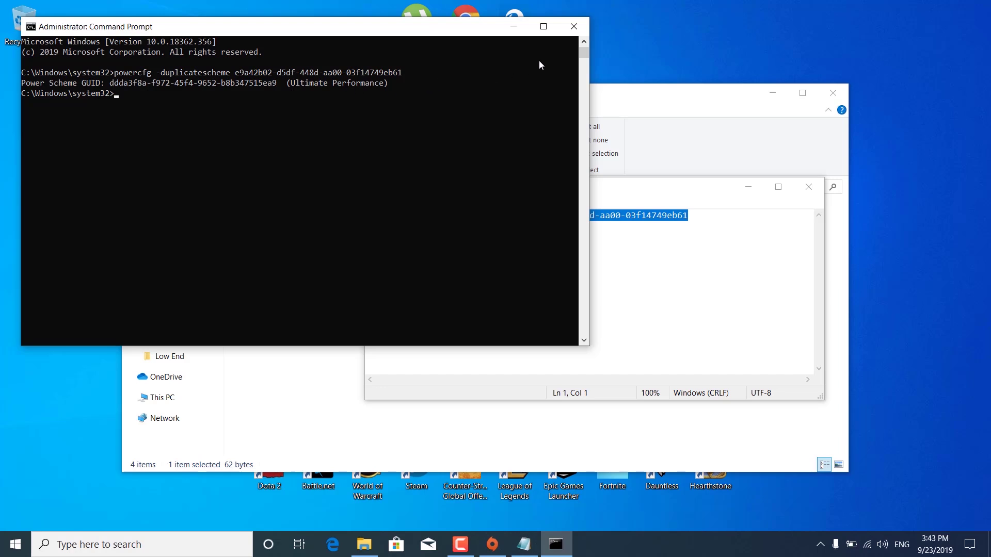
left_click(572, 27)
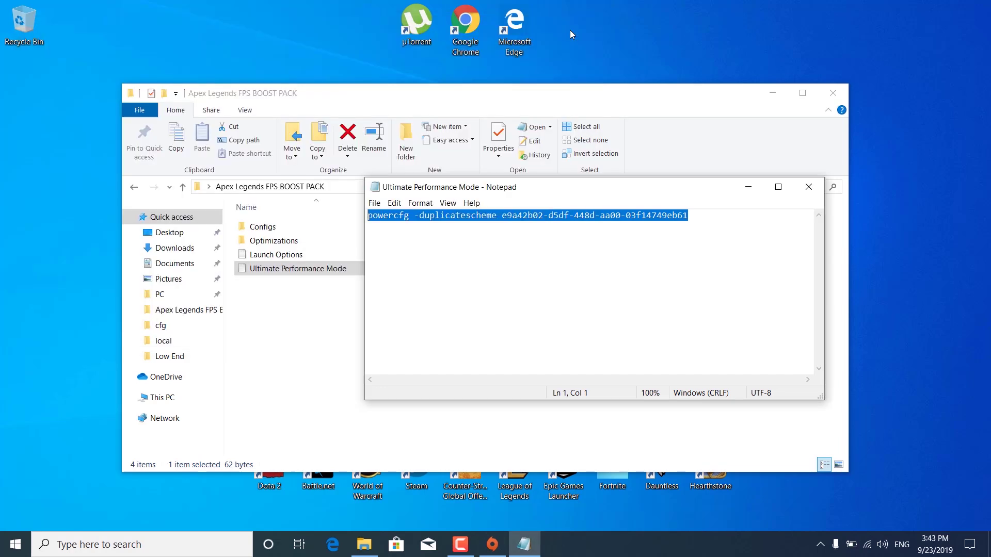
Step: Search Windows for Edit power plan, open it and go up to the Power Options plan list
left_click(150, 542)
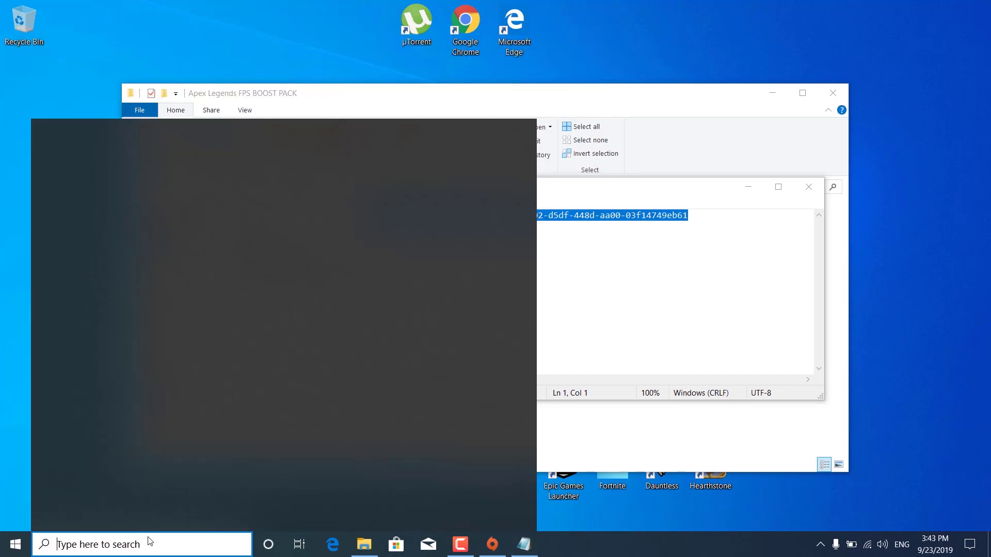
type("edit po")
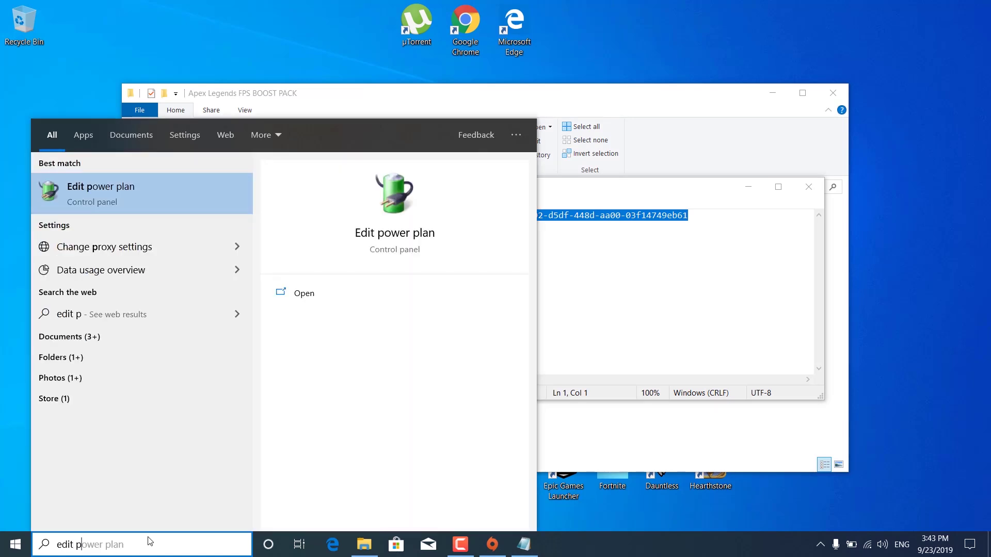
left_click(77, 203)
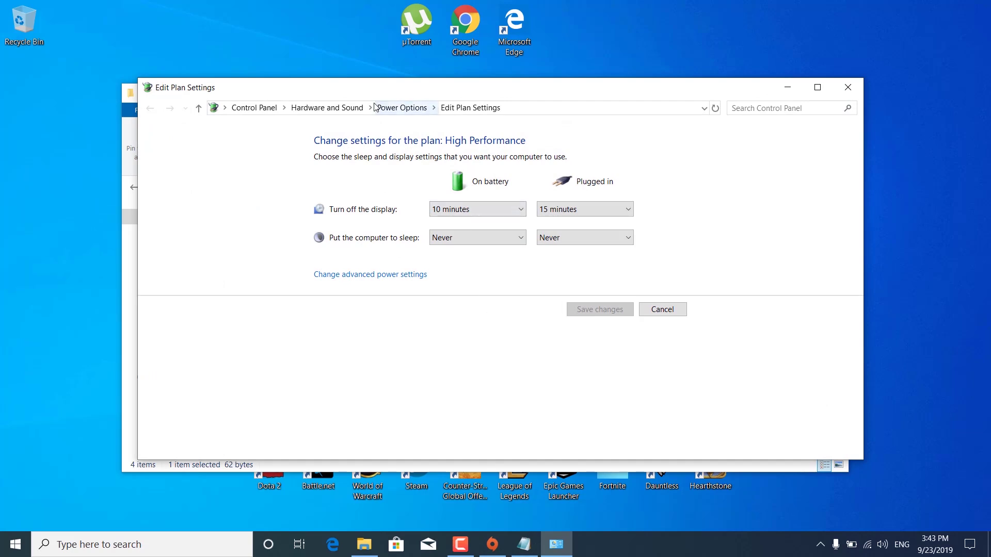
left_click(406, 111)
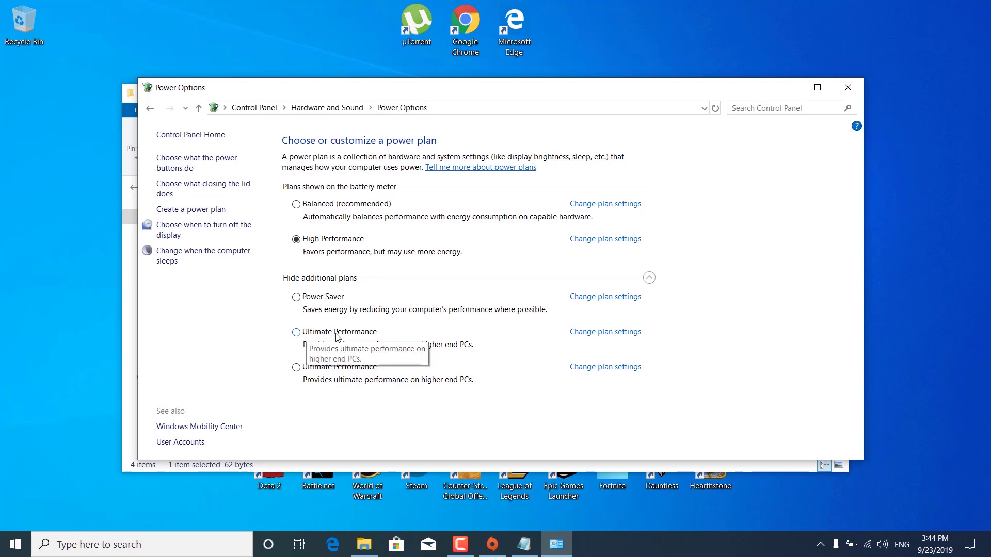
Step: Activate the first listed Ultimate Performance power plan, then close Power Options and the Ultimate Performance Mode text file
left_click(298, 334)
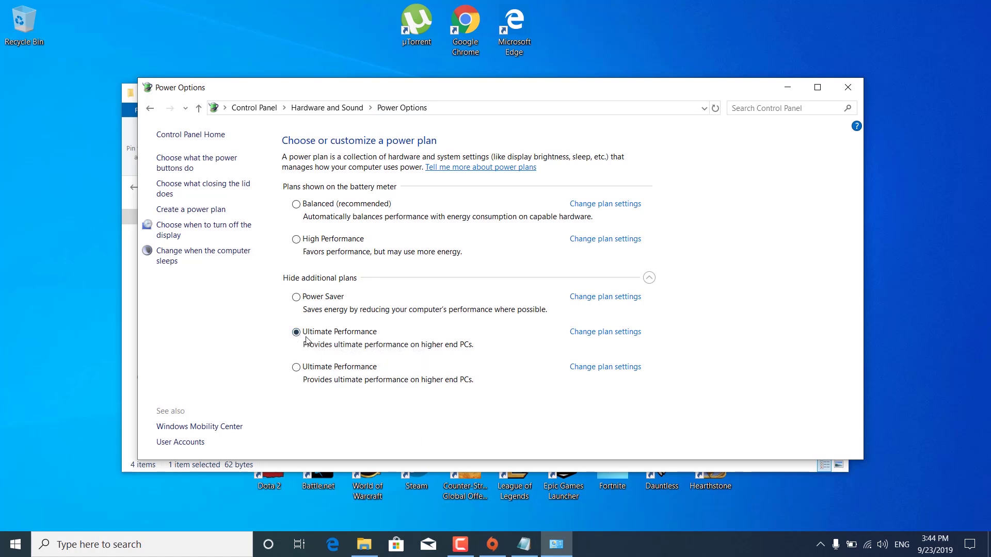
left_click(850, 88)
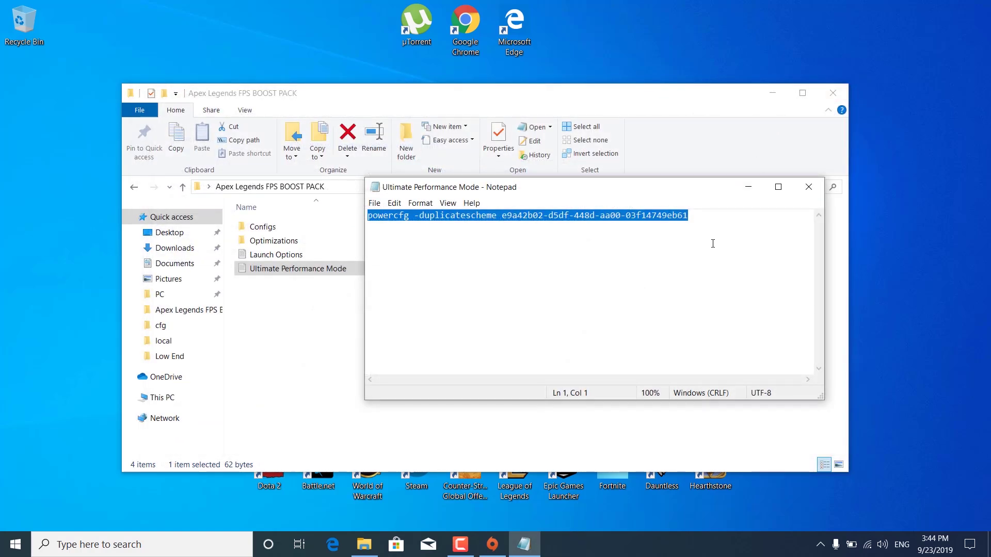
left_click(809, 187)
left_click(546, 348)
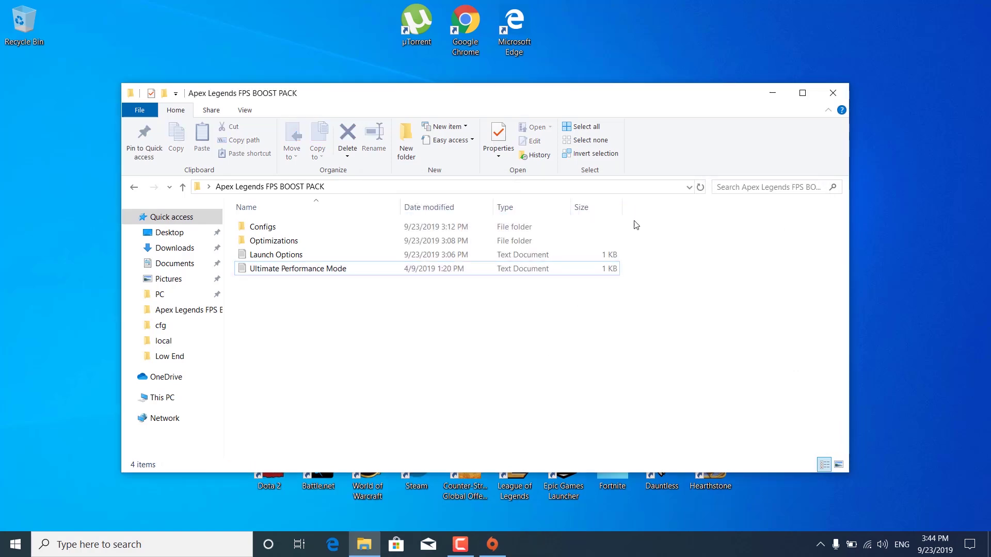
Step: Open the Optimizations folder of the boost pack and launch the QuickCpuSetup-3.0.1.0 installer
left_click(773, 93)
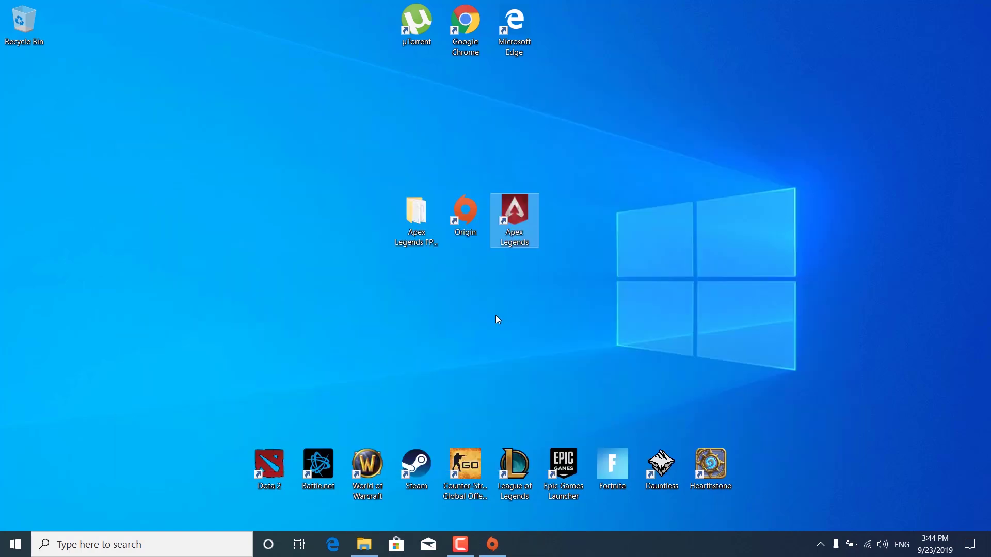
left_click(365, 544)
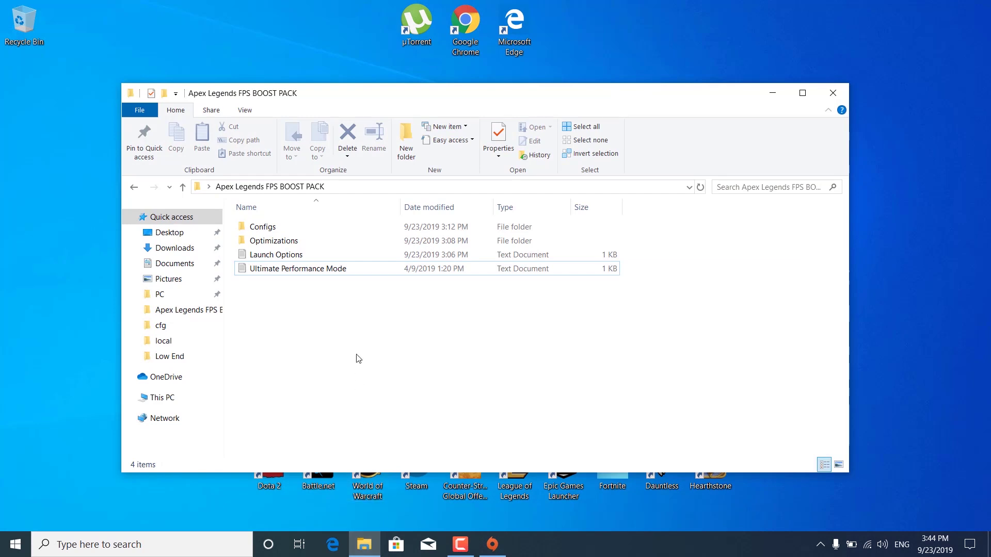
double_click(273, 241)
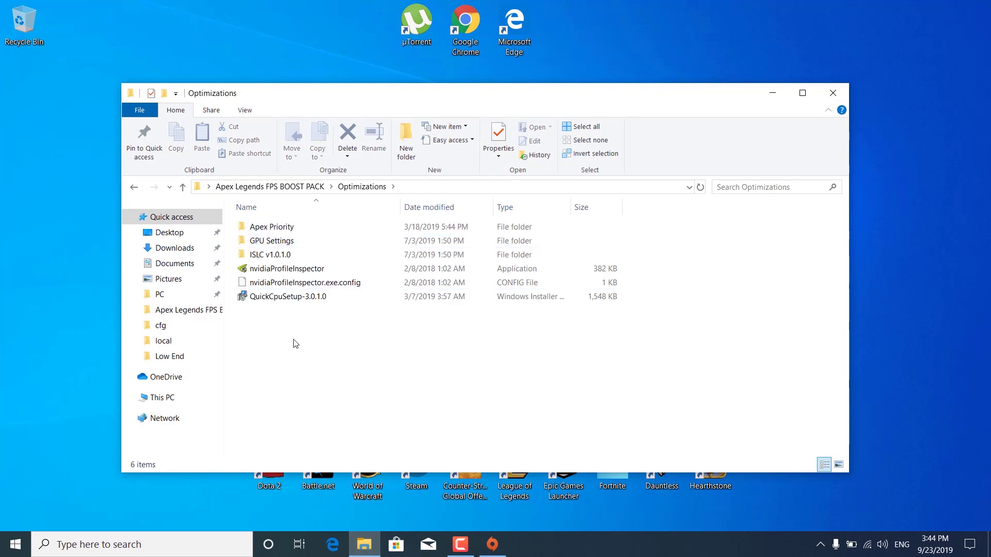
left_click(268, 301)
double_click(283, 301)
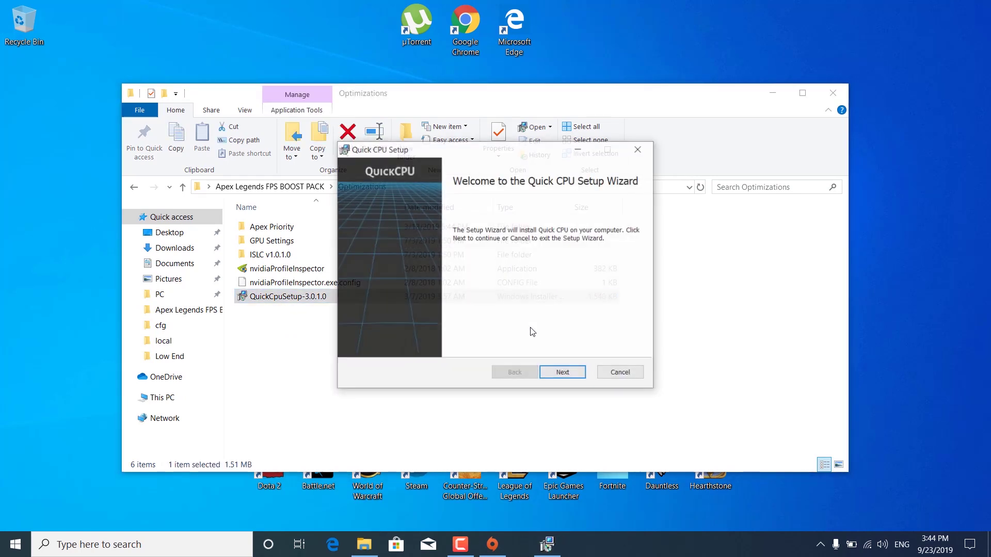
Step: Accept the license agreement, install Quick CPU to C:\Program Files (x86)\QuickCPU\ and finish with Launch QuickCPU.exe enabled
left_click(567, 374)
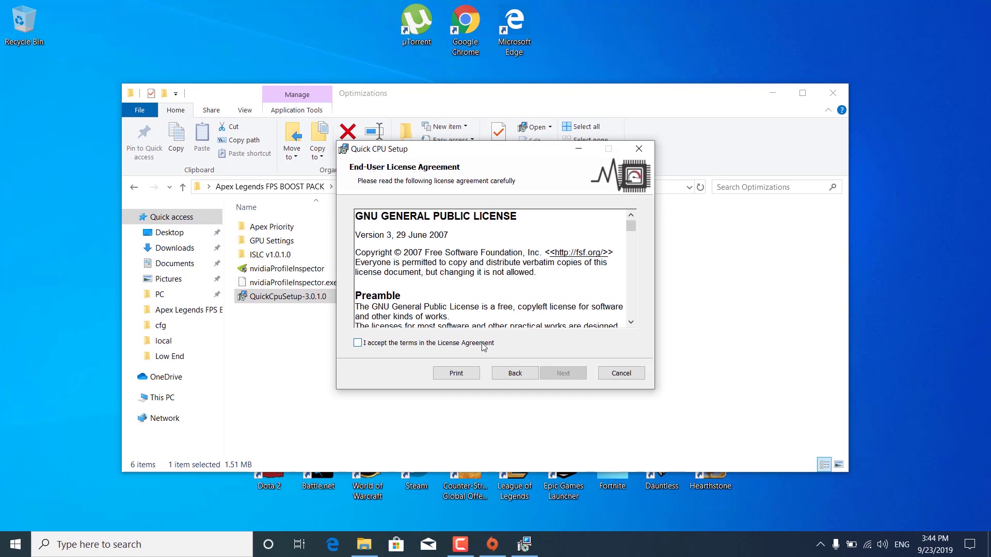
left_click(485, 345)
left_click(563, 374)
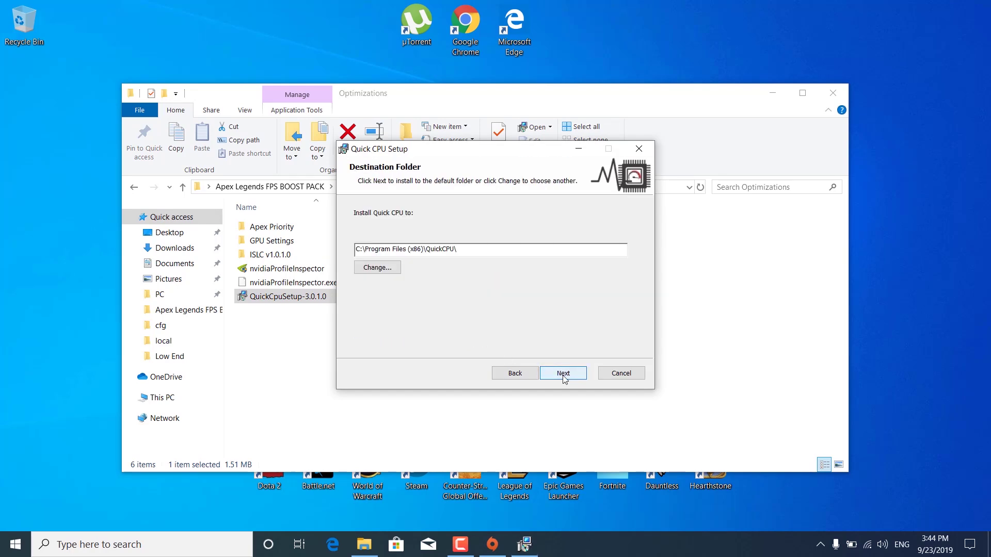
left_click(563, 375)
left_click(564, 376)
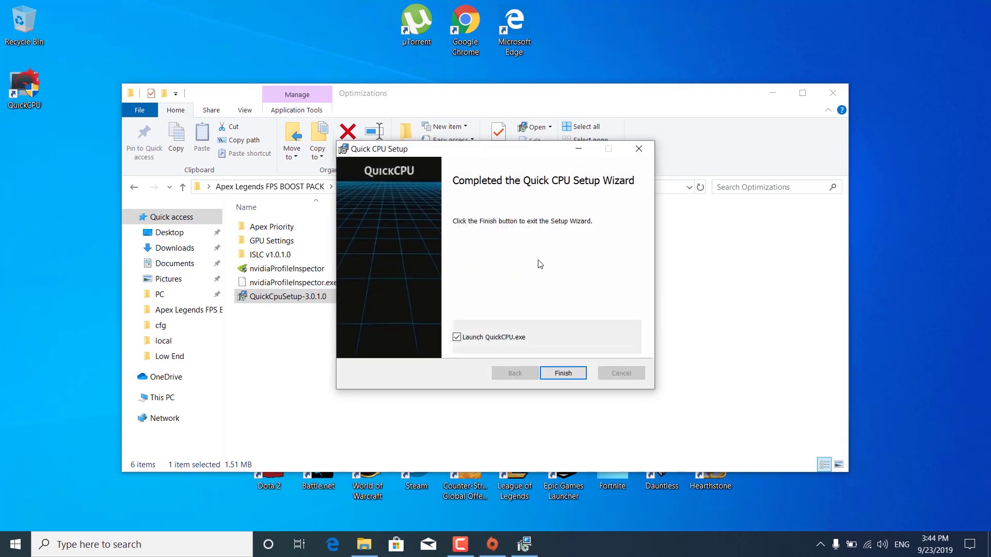
left_click(563, 375)
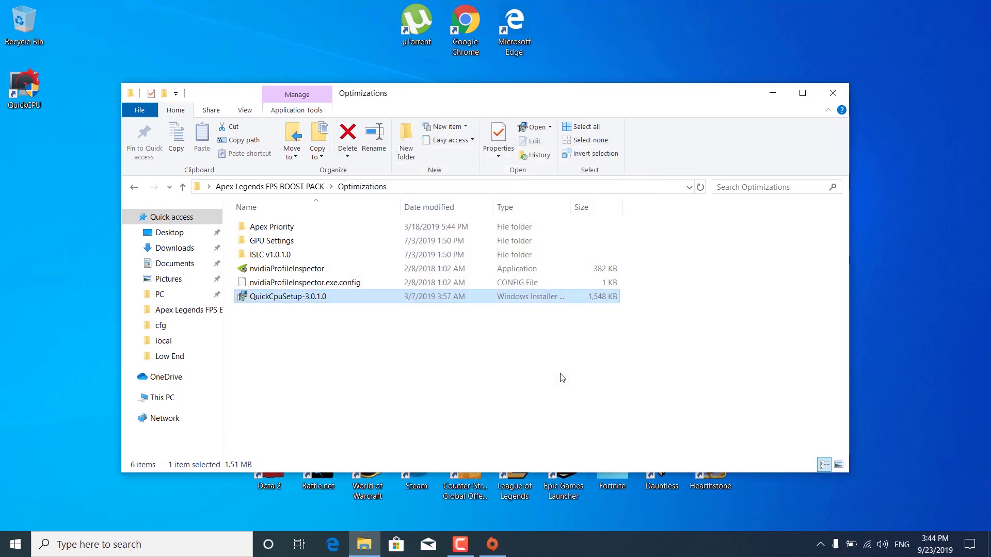
Step: Set the core parking and turbo boost indexes to 100% in Quick CPU, apply the changes and close it
left_click(484, 61)
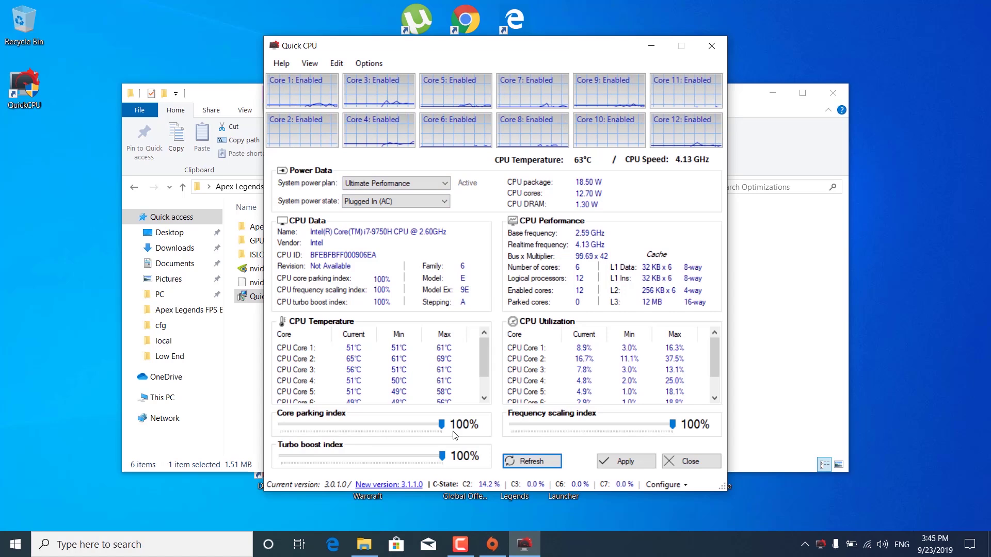
mouse_move(441, 425)
left_mouse_down()
mouse_move(375, 426)
mouse_move(442, 425)
left_mouse_up()
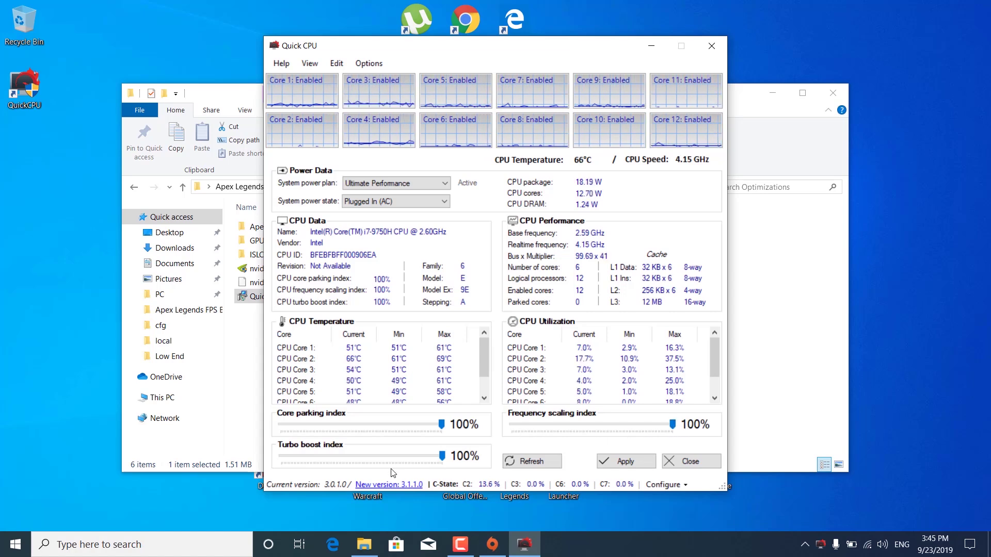
left_click_drag(441, 457, 485, 461)
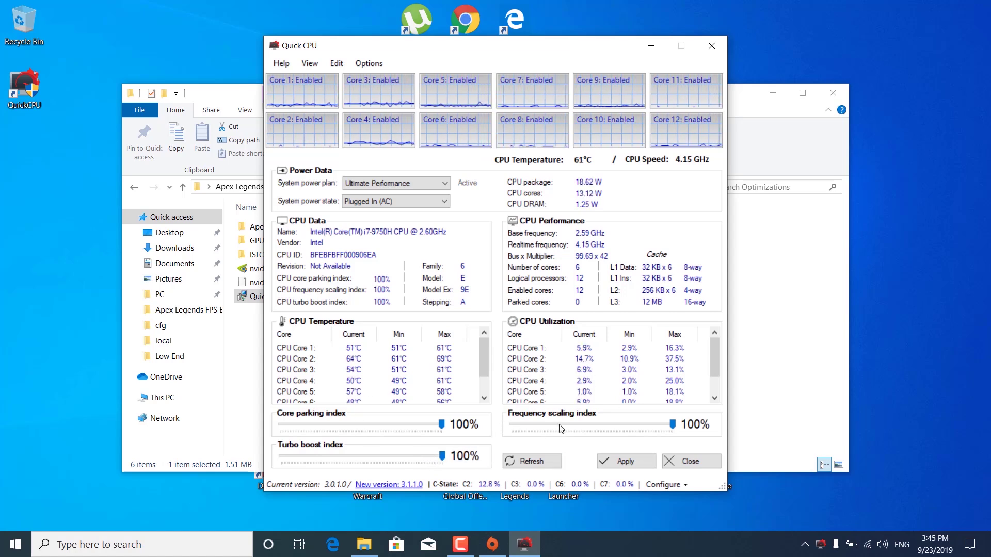
left_click(614, 463)
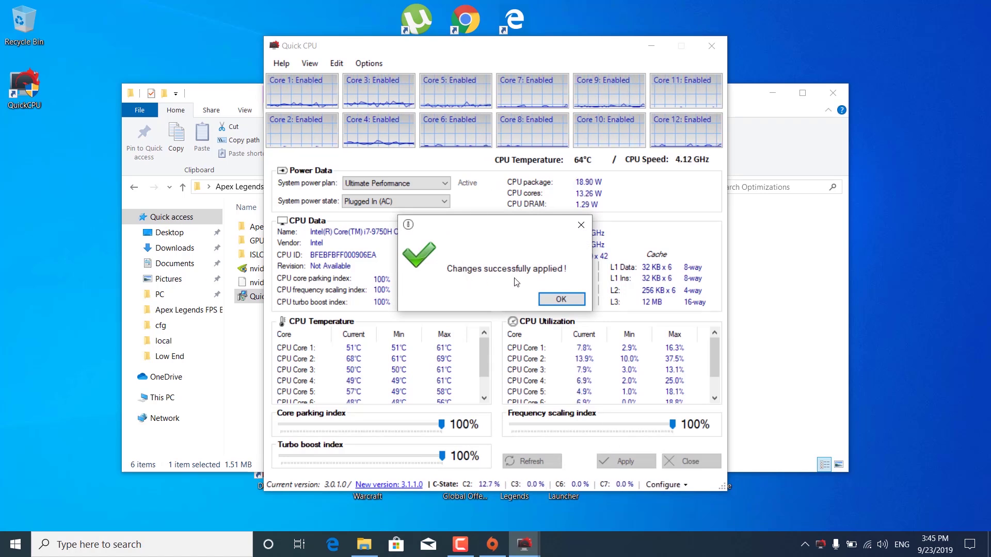
left_click(561, 300)
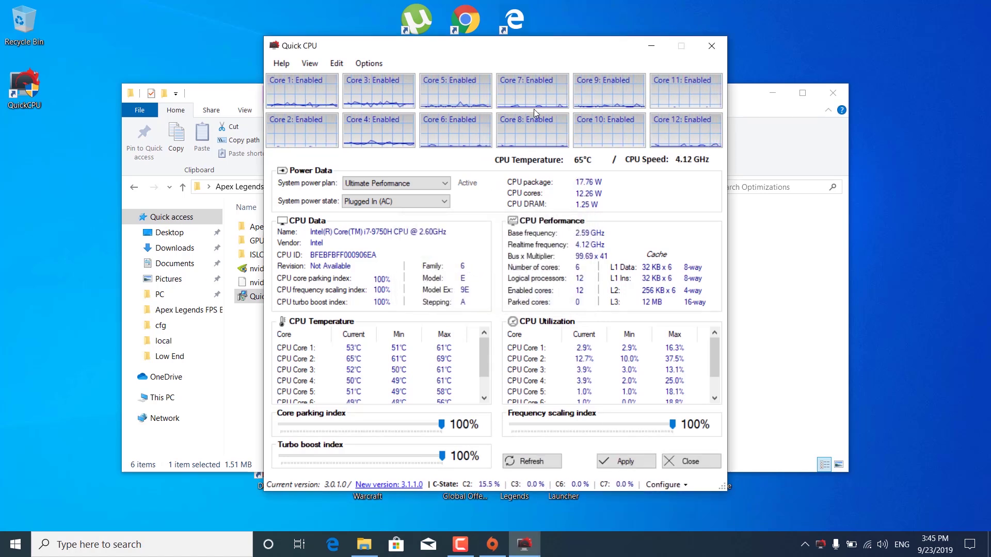
left_click(710, 54)
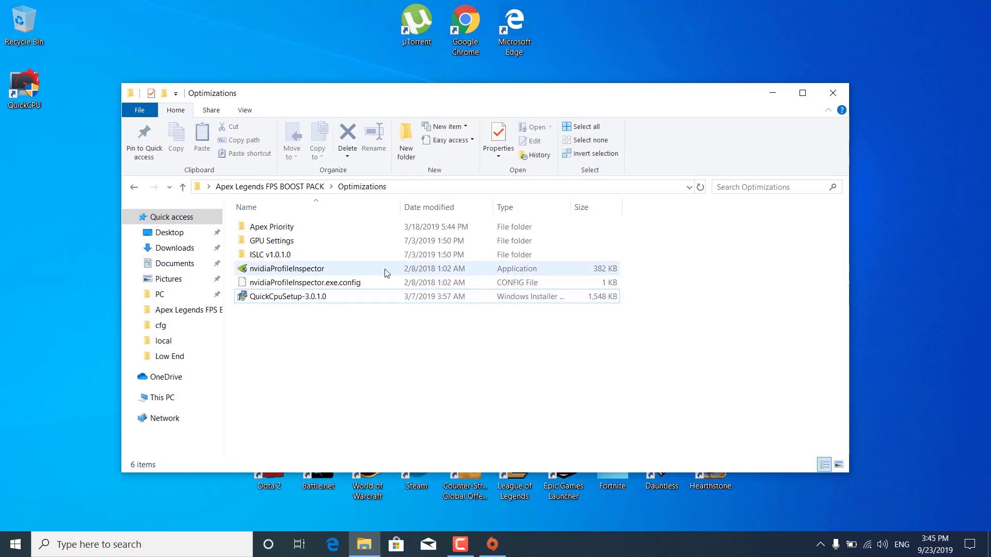
Step: Launch nvidiaProfileInspector from the Optimizations folder, maximize it and load the Apex Legends profile
double_click(346, 272)
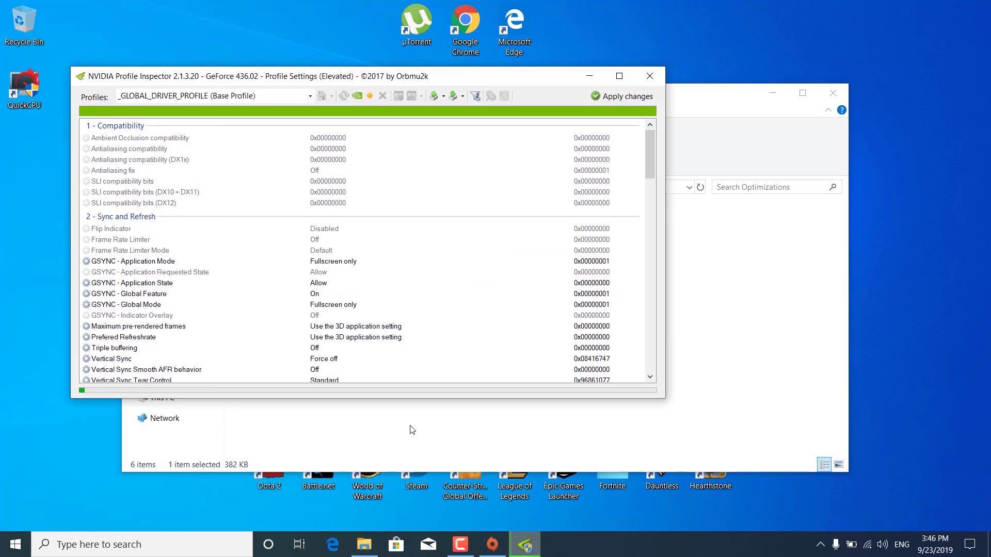
left_click(619, 76)
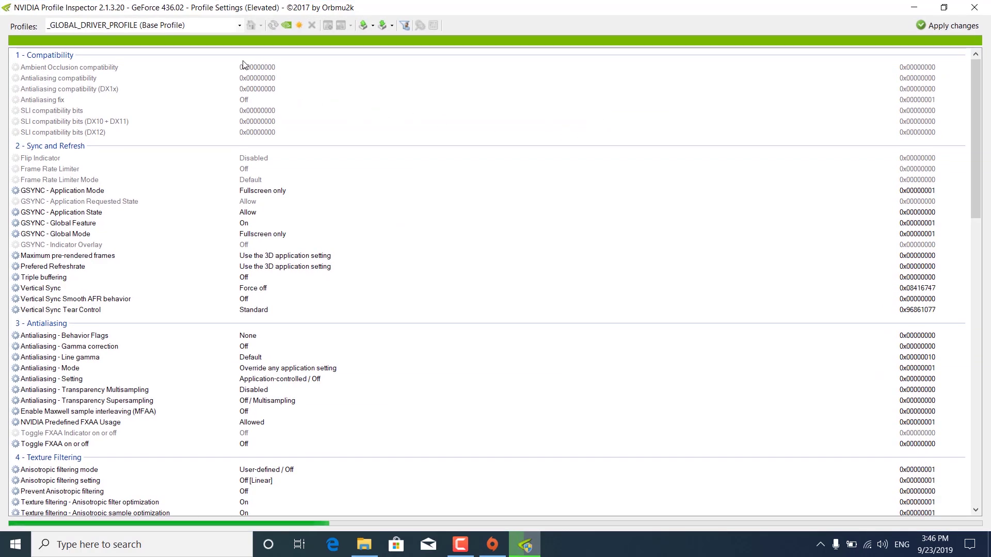
left_click(239, 25)
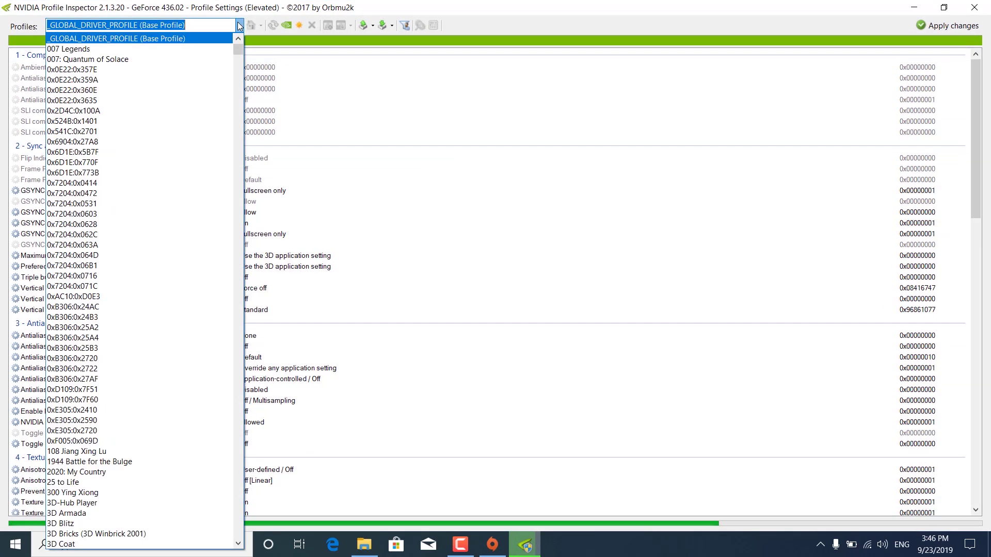
key("BackSpace")
left_click(158, 24)
type("apex l")
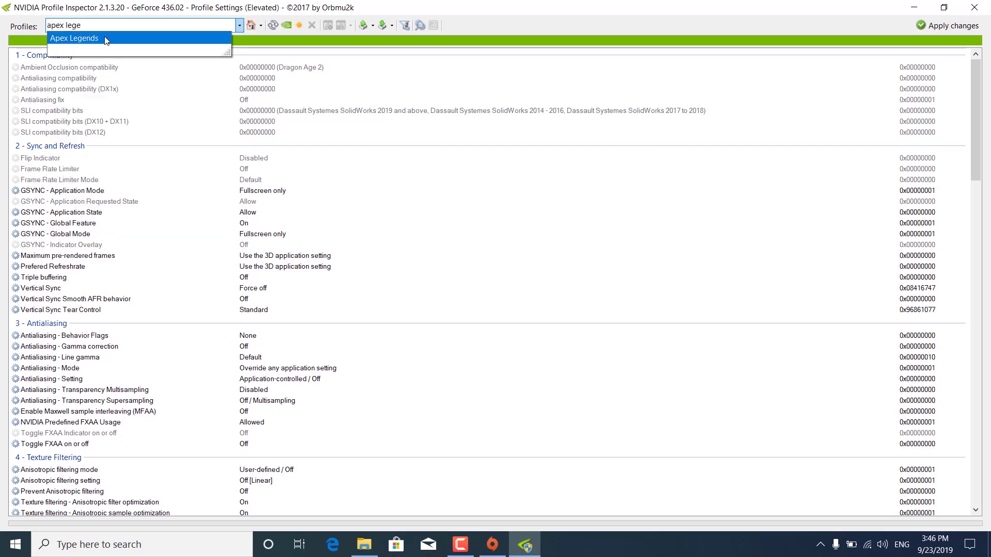
type("ege")
key("Return")
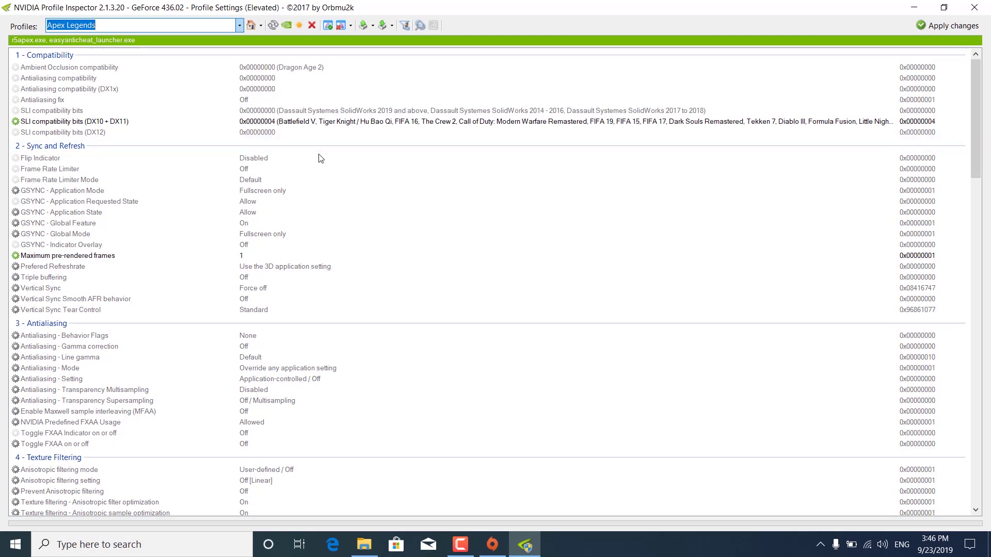
Step: Set Frame Rate Limiter Mode to 0x00000004 PS_FRAMERATE_LIMITER_2_CONTROL_DELAY_FLIP_BY_FLIPMETERING for the Apex Legends profile and apply the changes
scroll(295, 201, "down", 1)
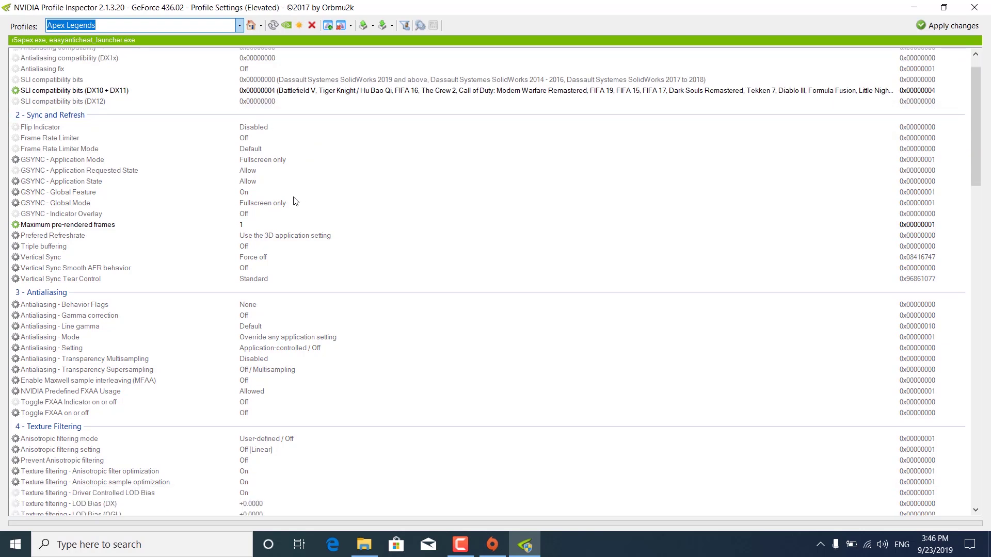
left_click(258, 149)
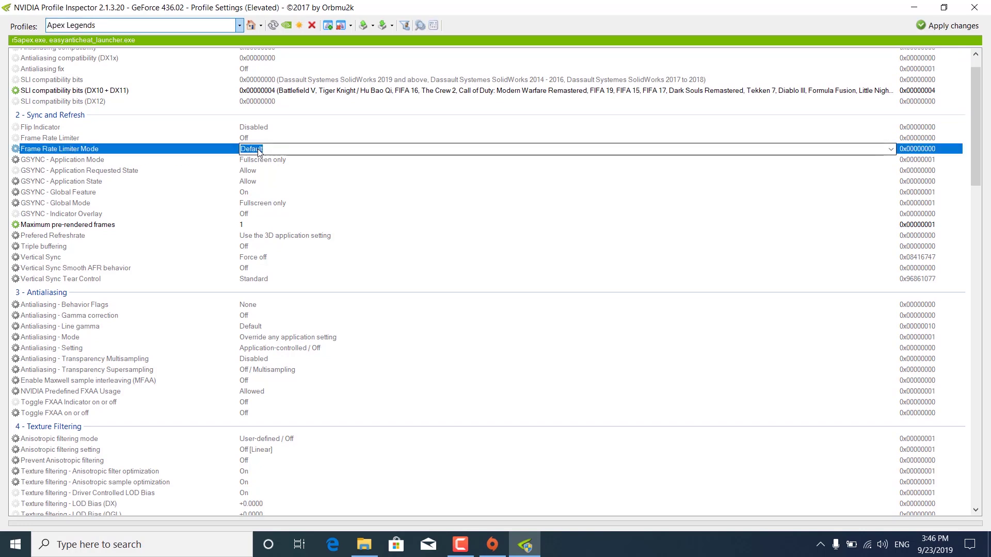
left_click(891, 150)
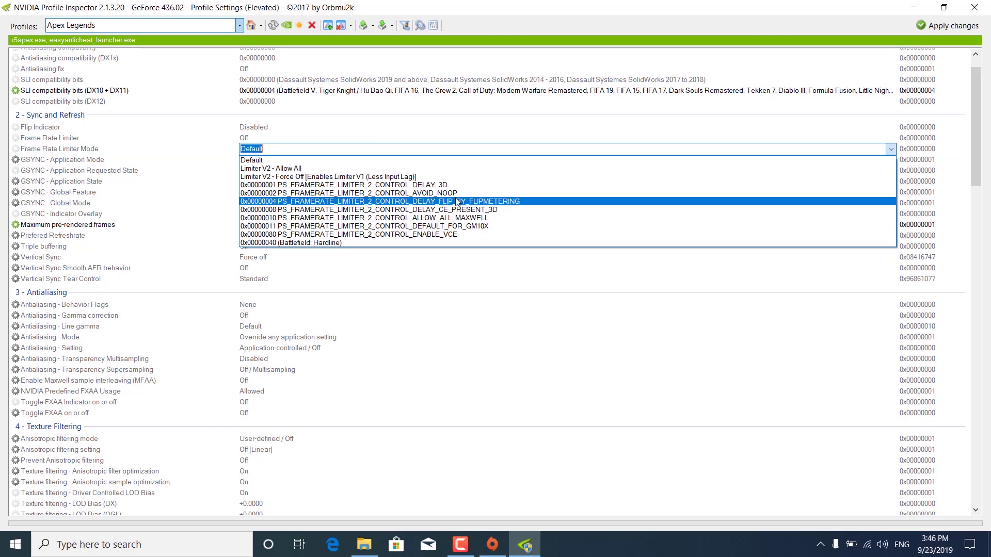
left_click(519, 202)
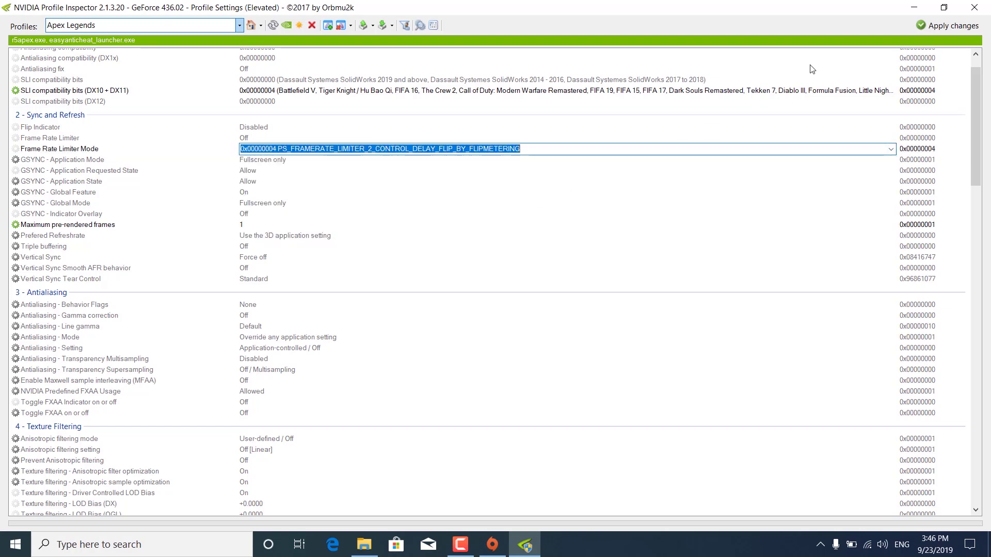
left_click(953, 26)
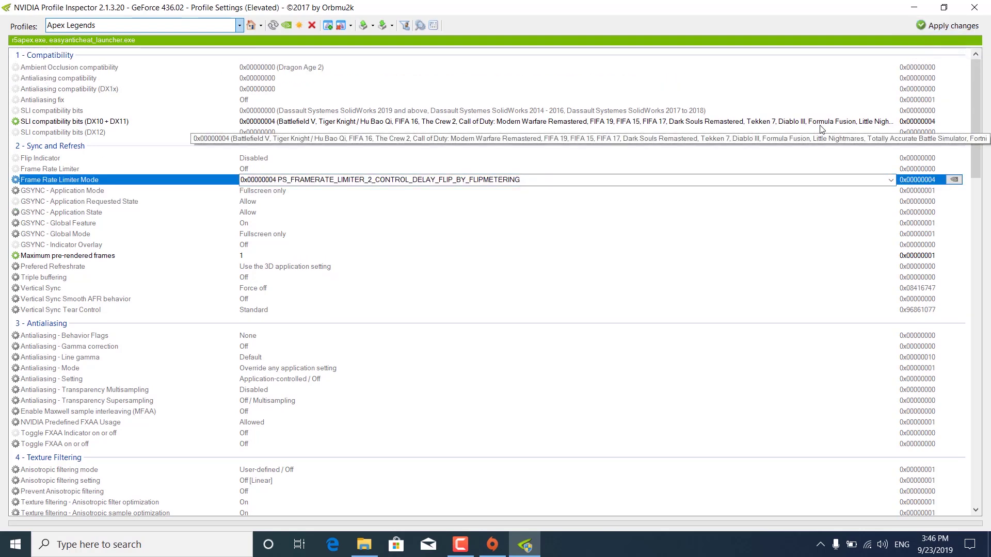
left_click(939, 26)
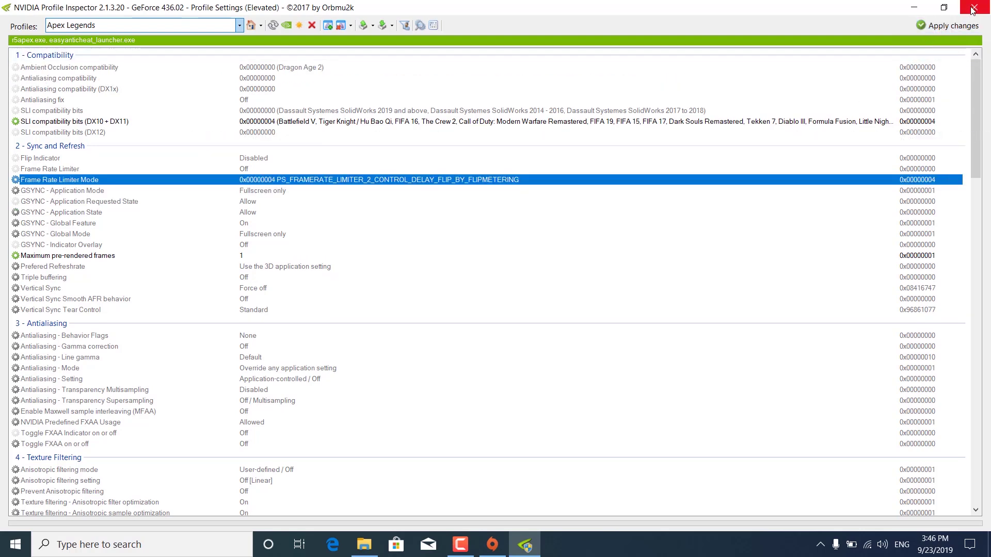
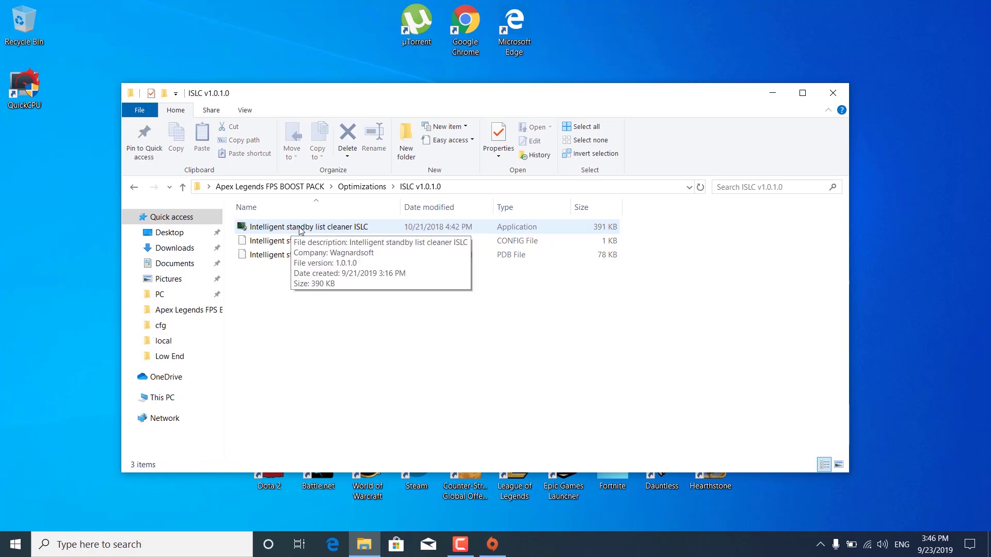
Step: Launch Intelligent standby list cleaner from the ISLC v1.0.1.0 folder and bring up its minimized window
left_click(301, 227)
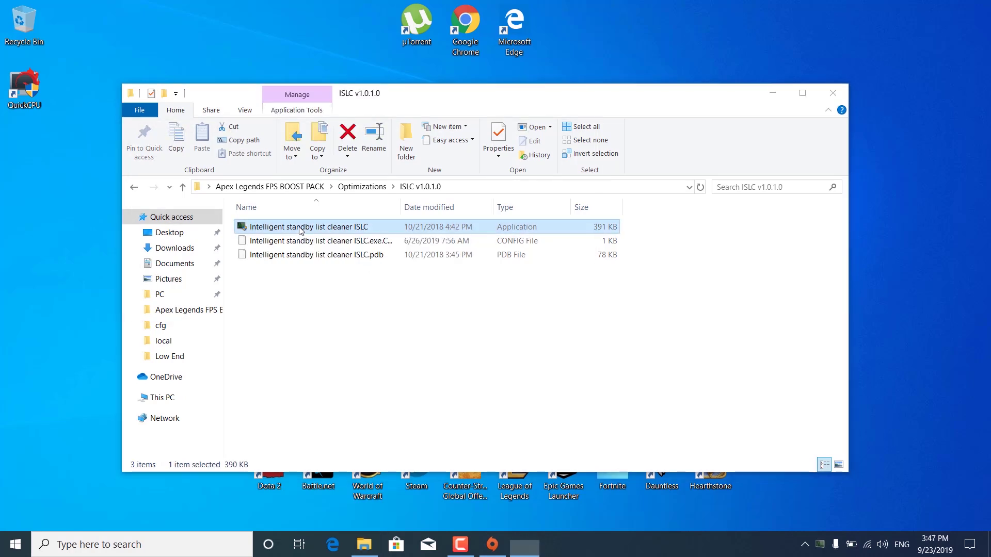
left_click(377, 374)
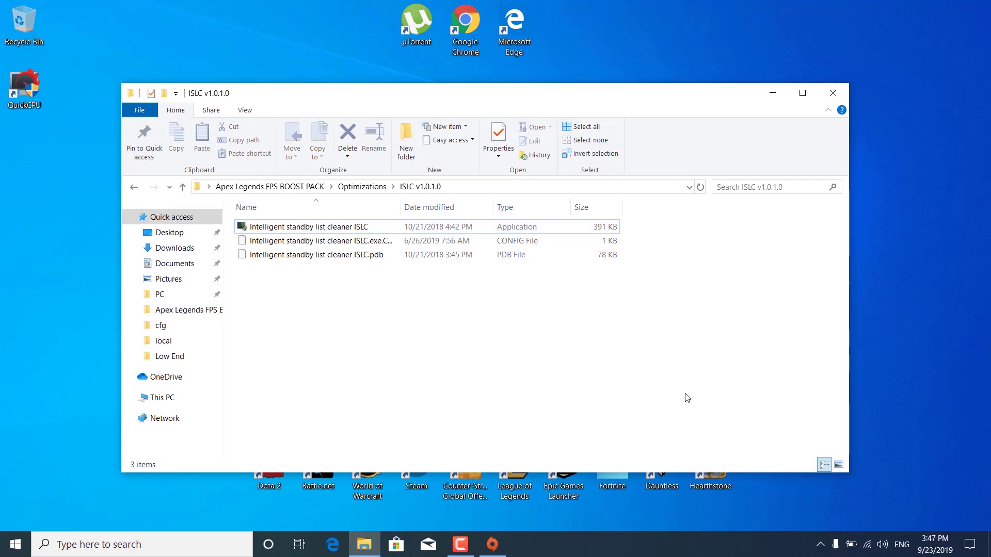
left_click(820, 545)
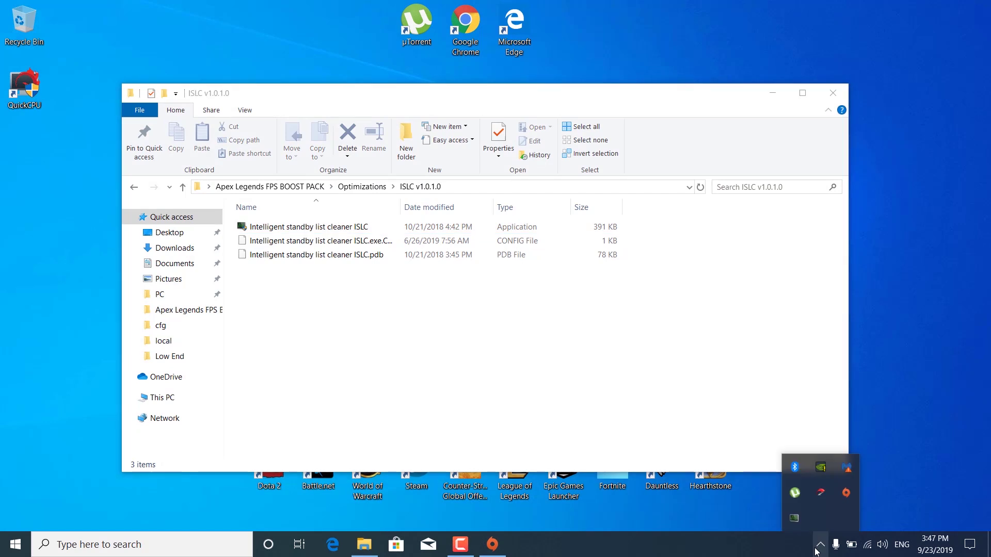
left_click(797, 519)
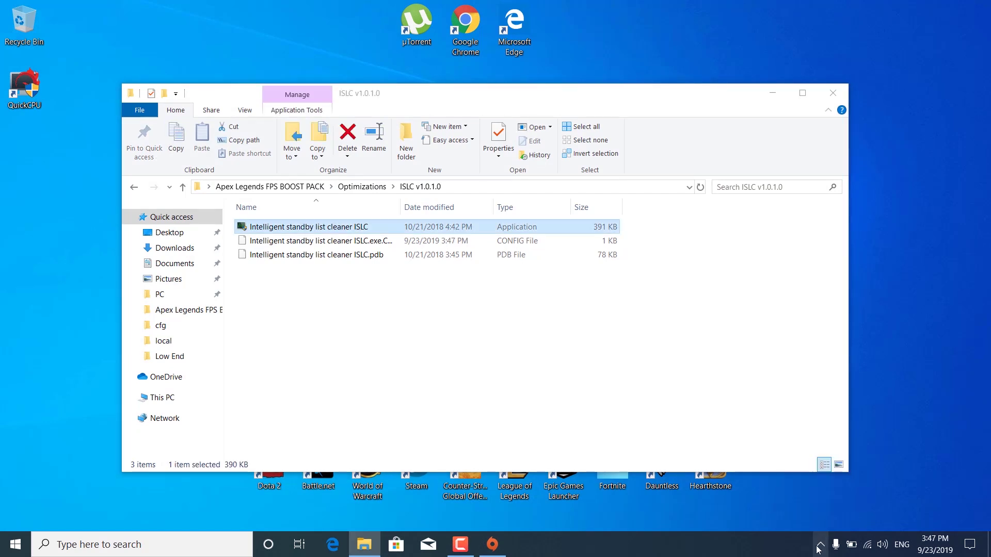
left_click(820, 545)
double_click(800, 525)
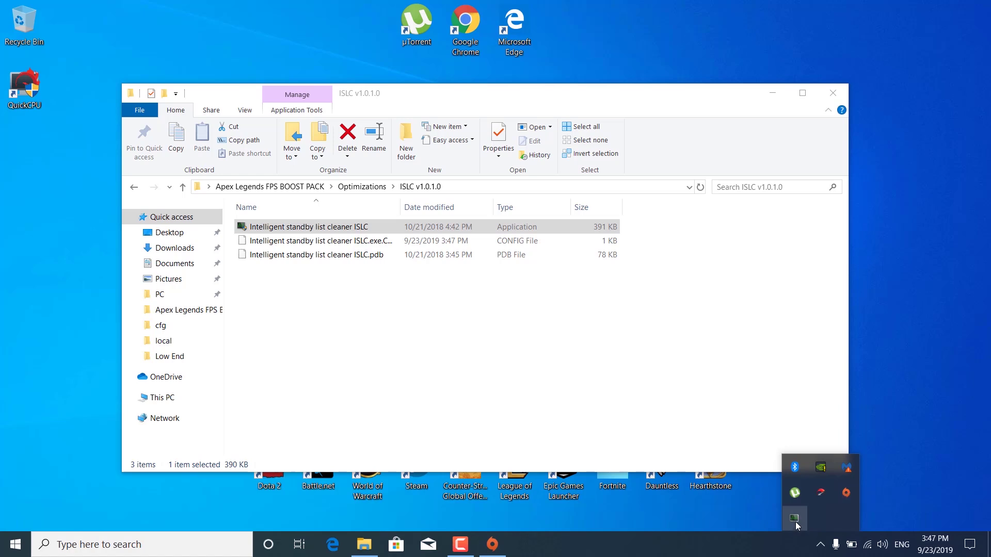
left_click_drag(501, 120, 622, 139)
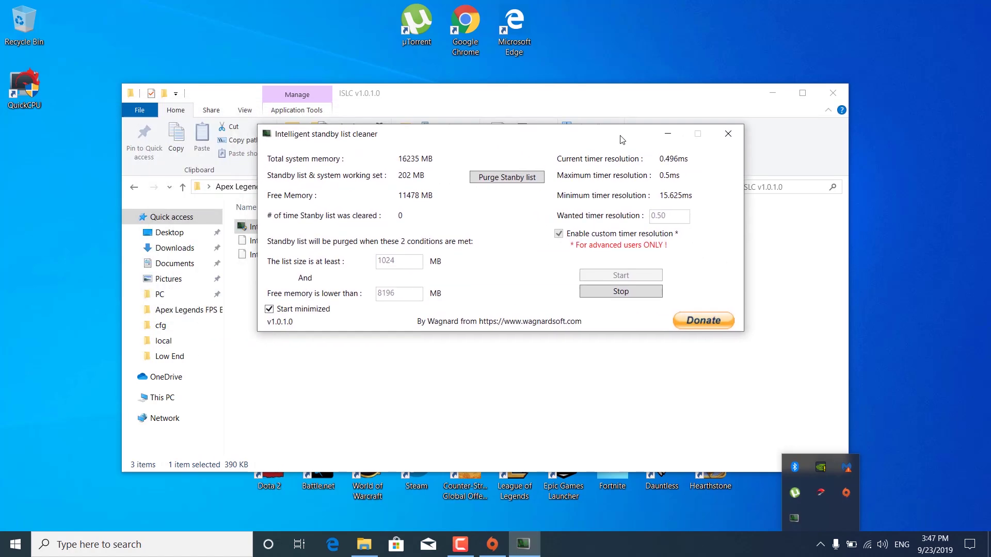
Step: Stop the standby list cleaner and set custom timer resolution to 0.50, minimum list size to 1024 MB and free memory threshold to 8196 MB
left_click(640, 292)
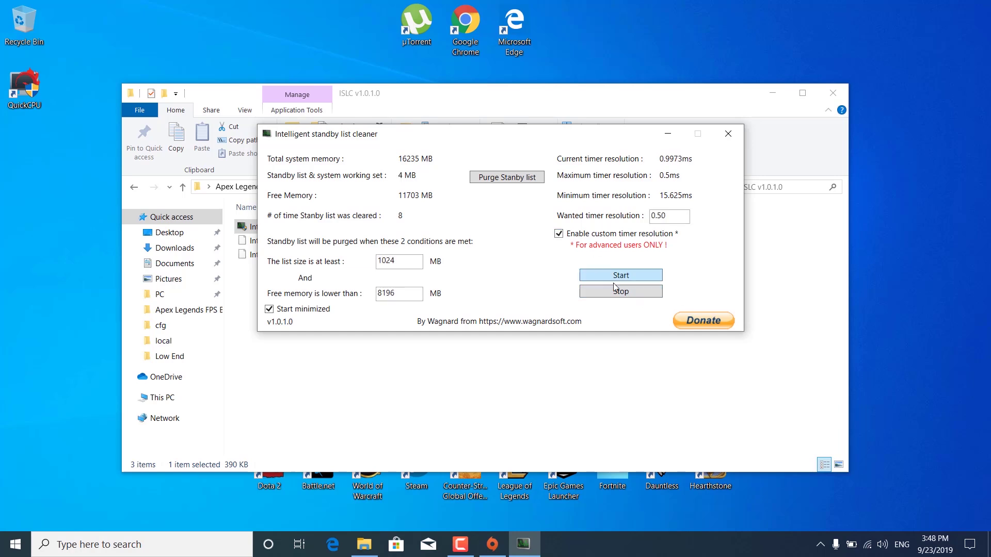
left_click(559, 233)
left_click_drag(678, 217, 648, 221)
type("00")
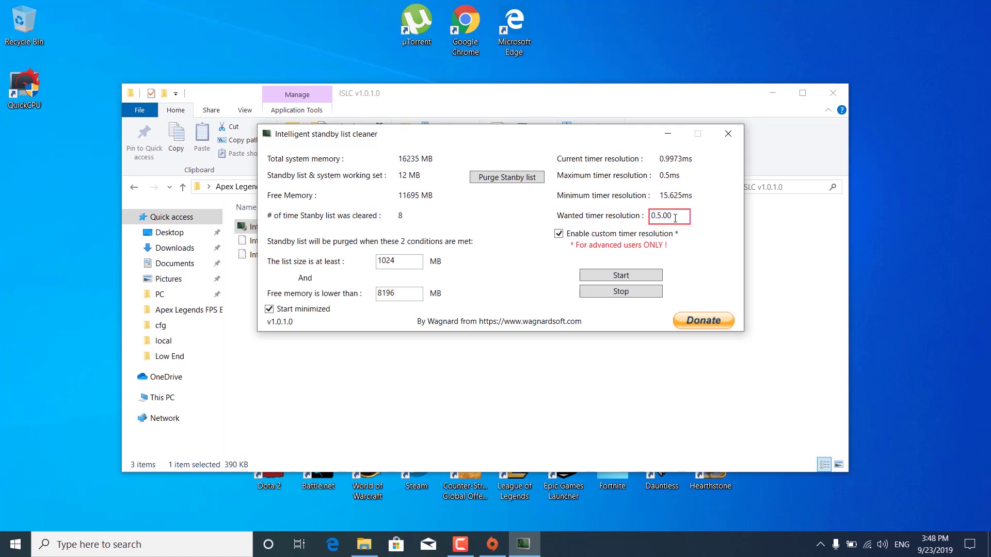
key("ctrl+z")
left_click(399, 264)
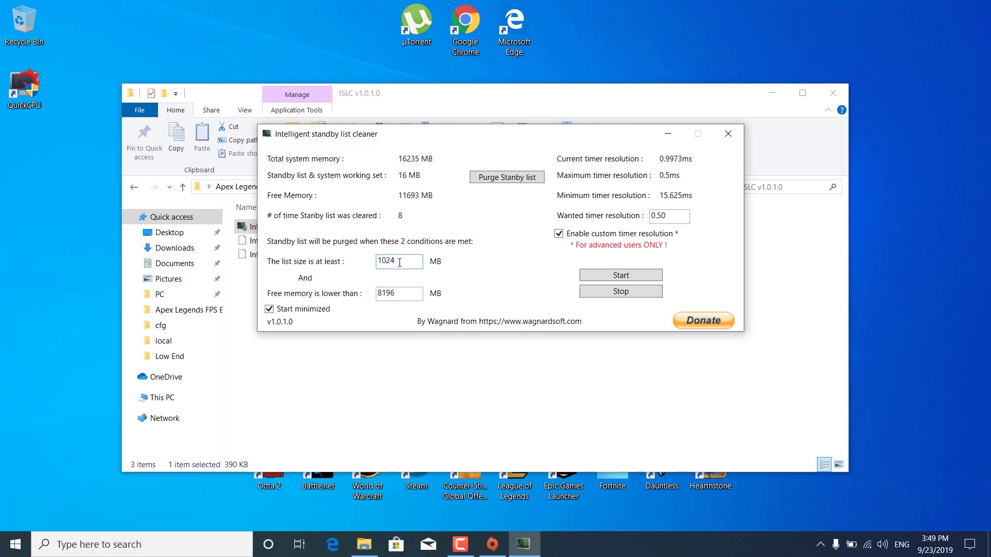
key("Tab")
type("8")
Step: Purge the standby list, then restart the cleaner's monitoring and minimize its window
left_click(510, 177)
left_click(634, 275)
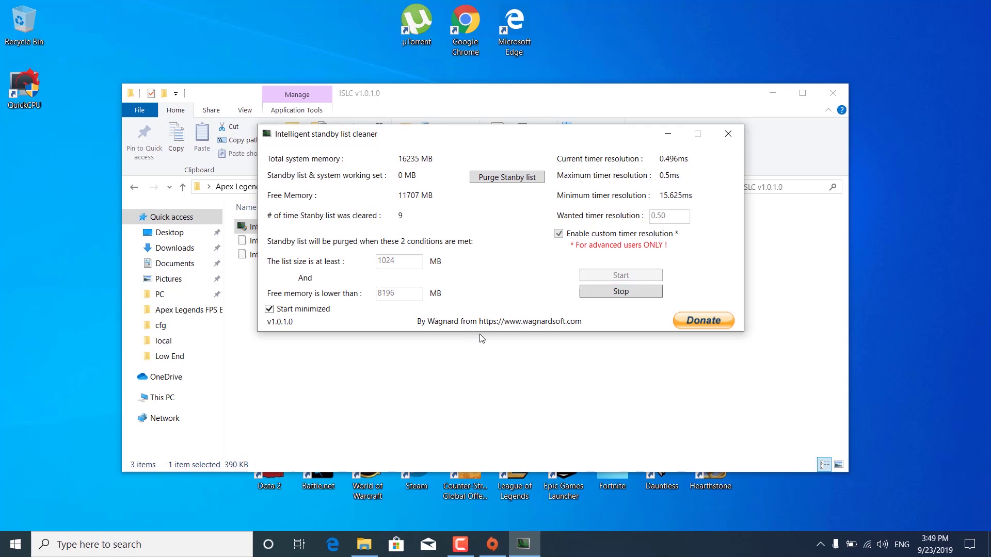
left_click(668, 136)
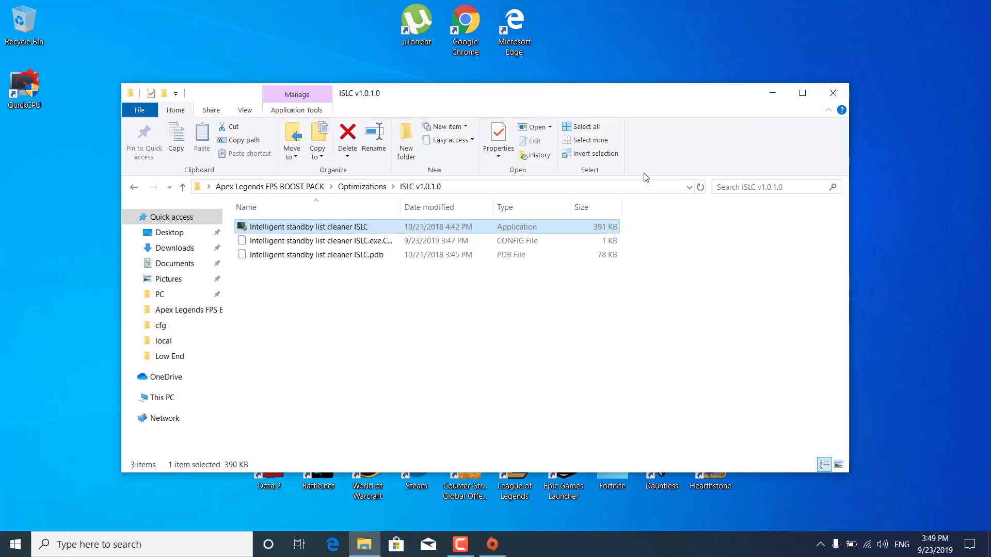
left_click(513, 347)
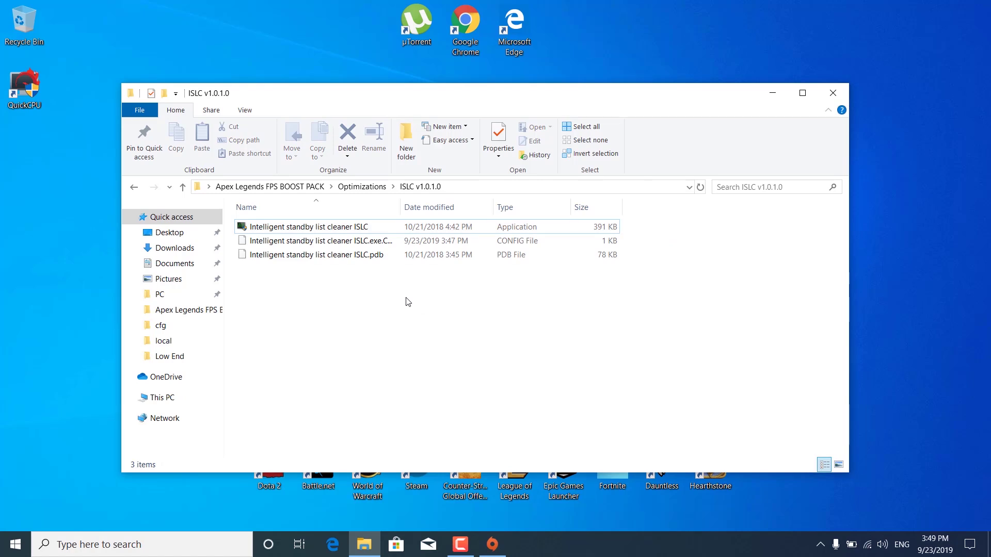
Step: Open the GPU Settings folder in Optimizations and place it side by side with the NVIDIA Control Panel
left_click(133, 186)
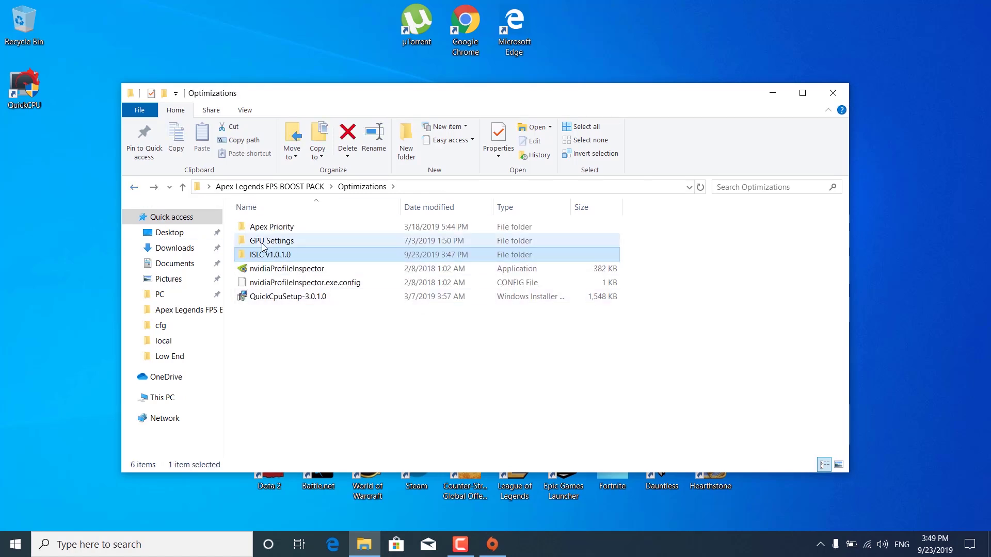
double_click(271, 241)
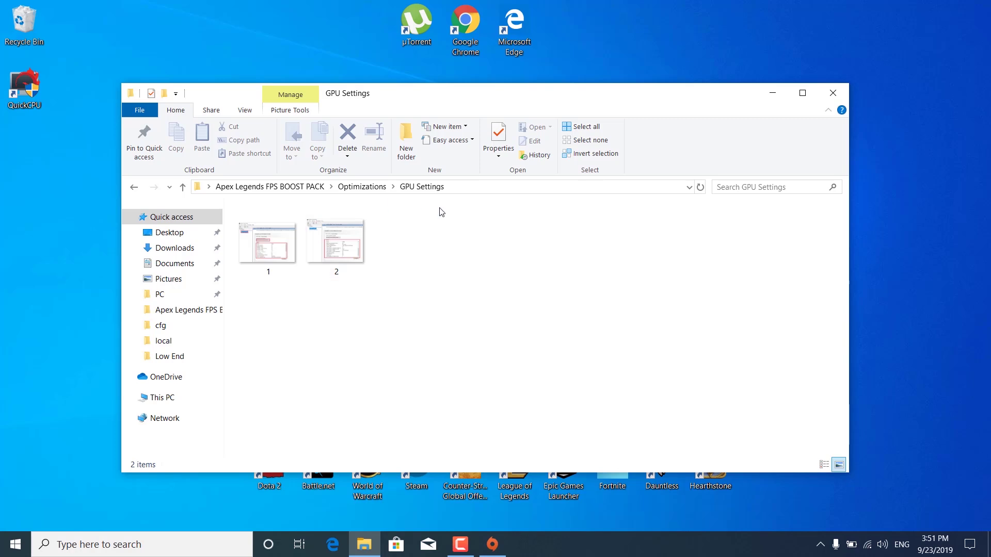
left_click_drag(460, 100, 440, 85)
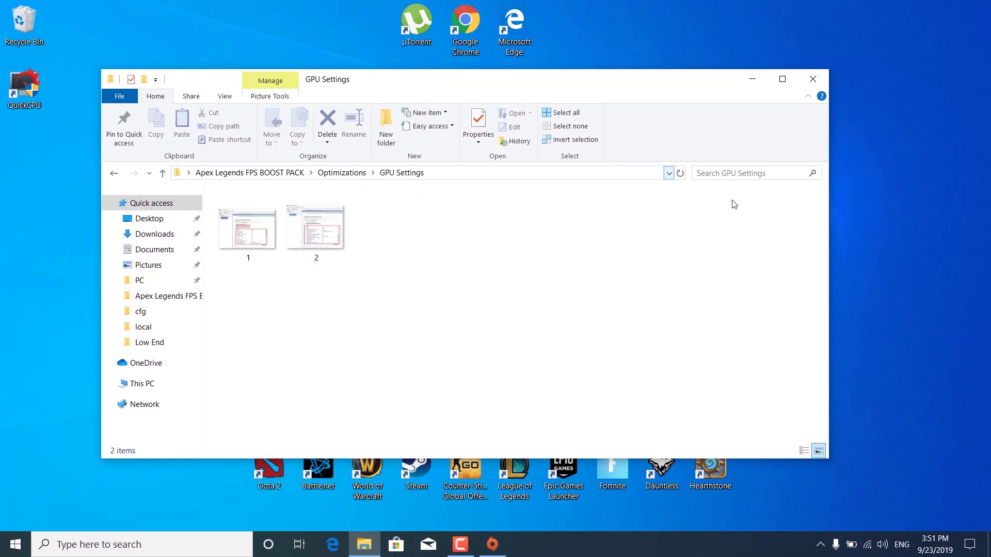
right_click(885, 189)
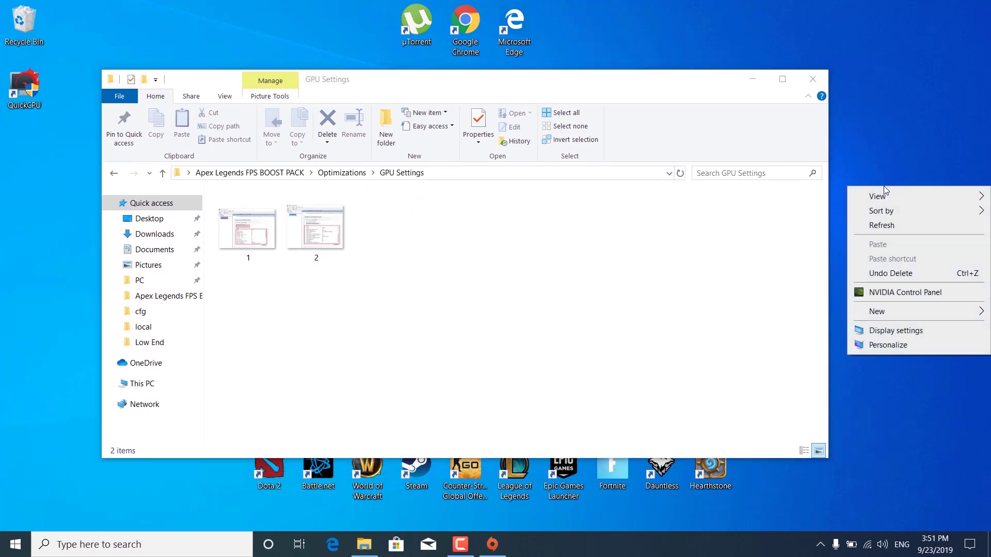
left_click(898, 293)
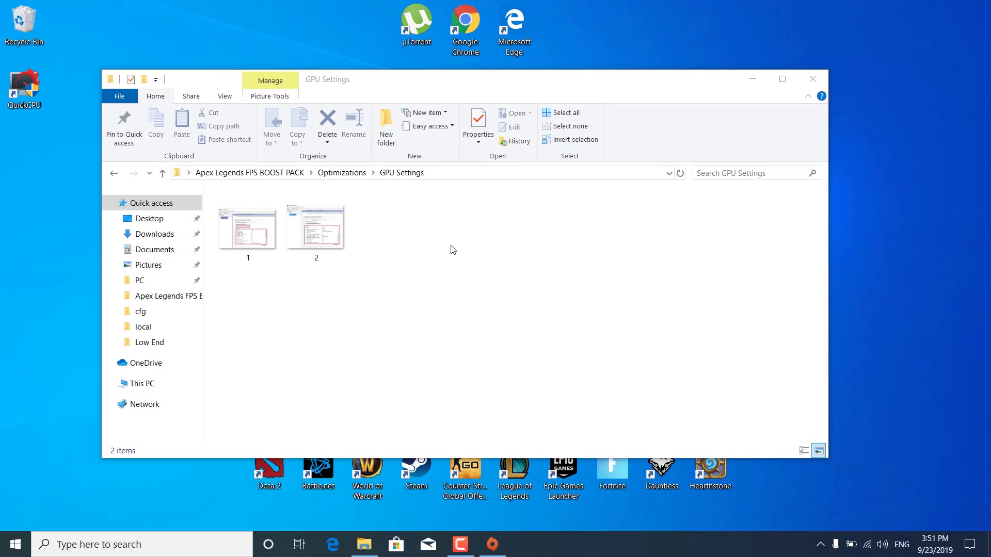
key("super+Right")
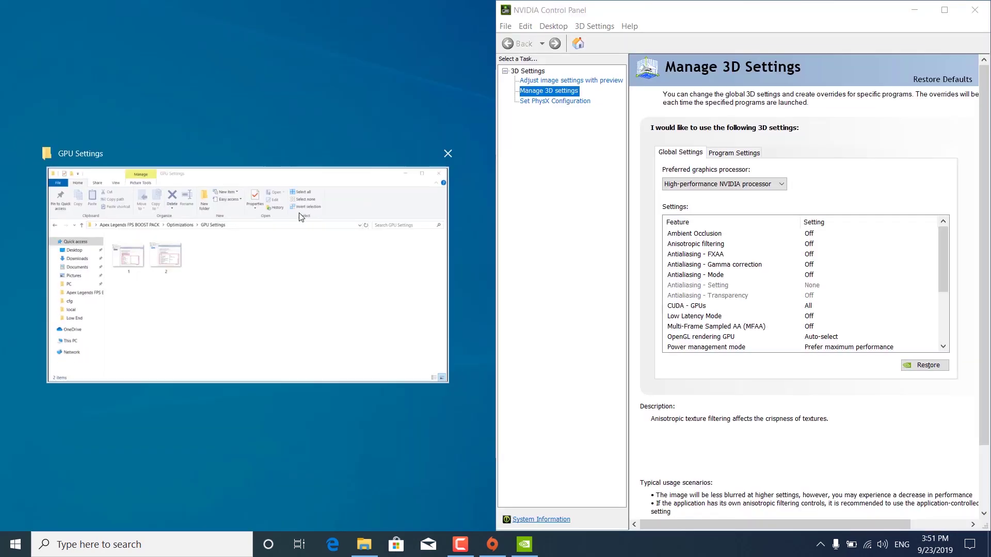
left_click(333, 335)
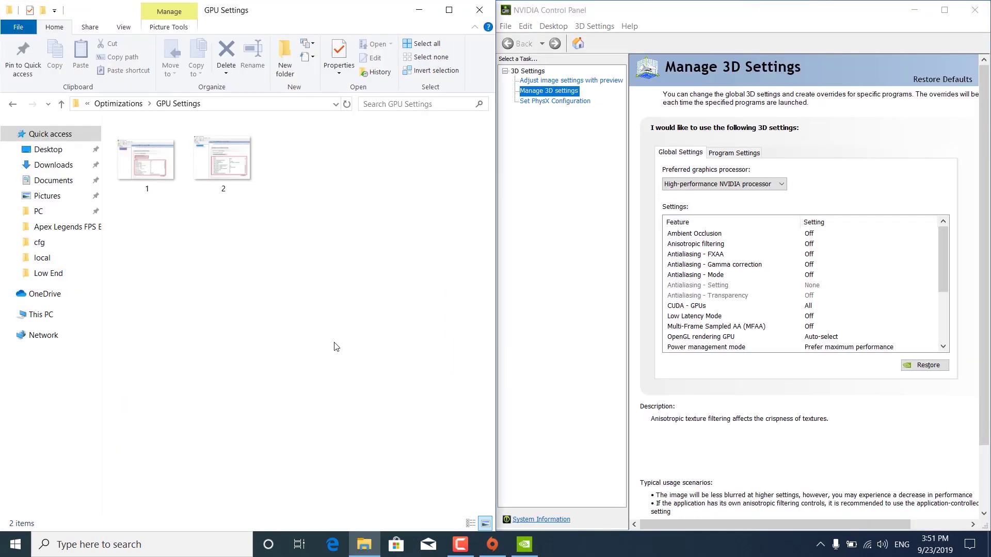
Step: Show reference image 1 beside the Manage 3D Settings page and set the preferred graphics processor to High-performance NVIDIA processor
double_click(151, 165)
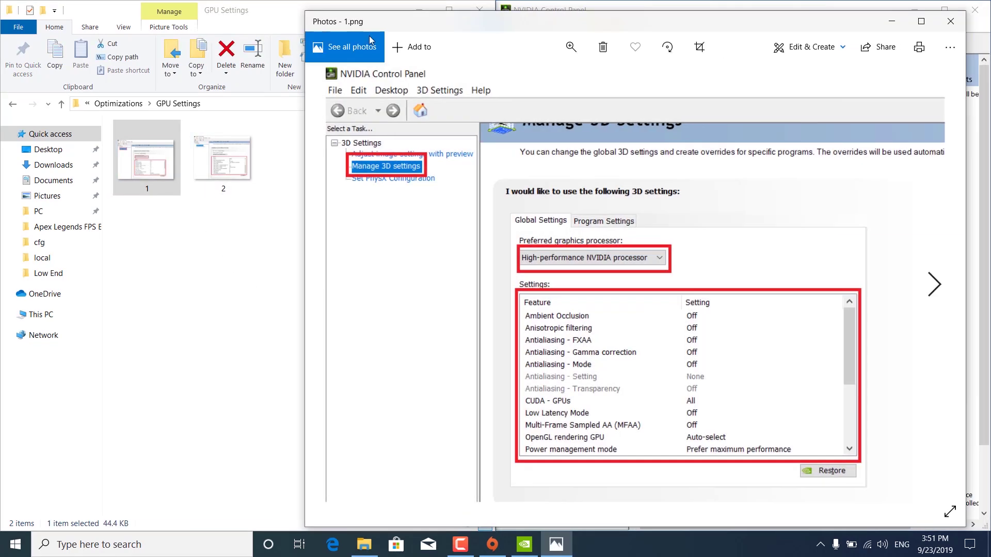
key("super+Left")
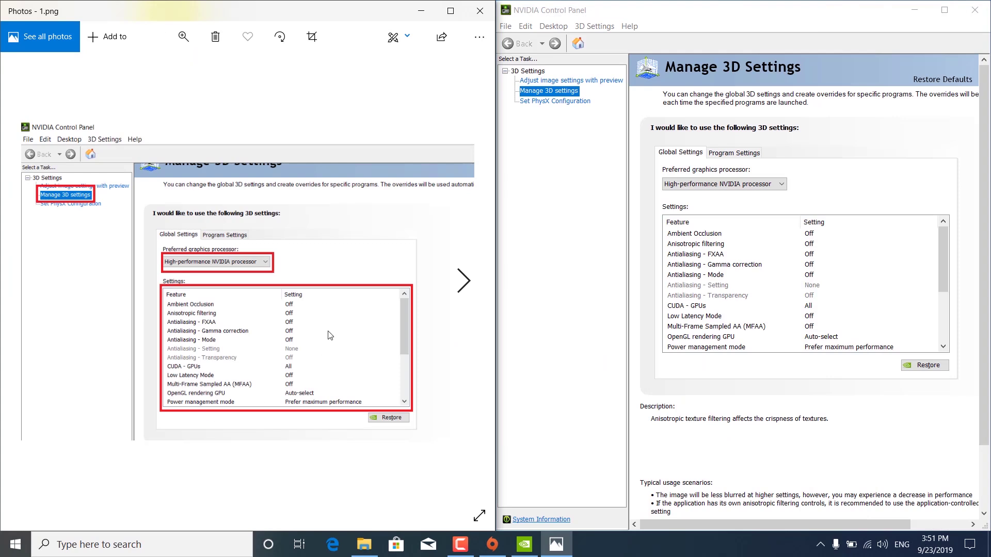
left_click(554, 92)
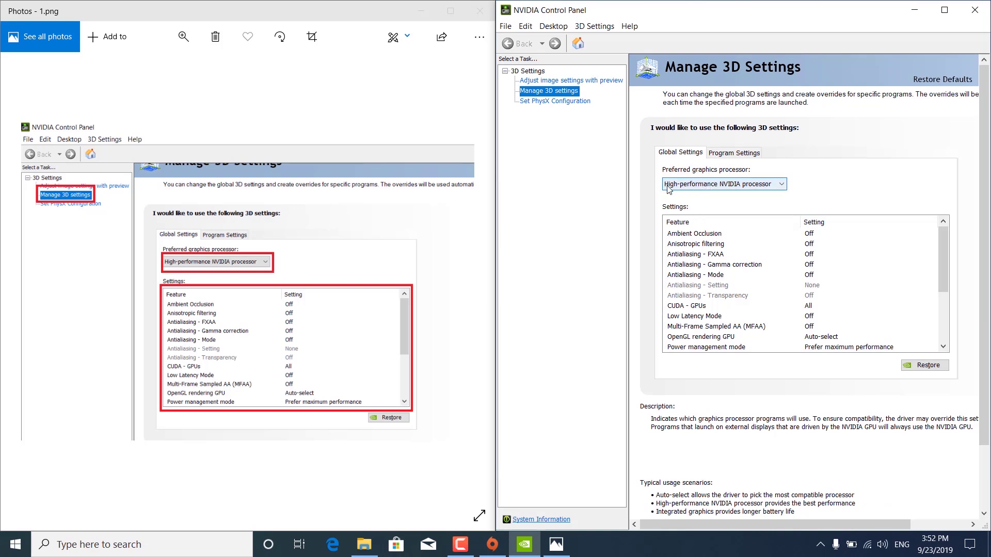
left_click(693, 187)
left_click(697, 207)
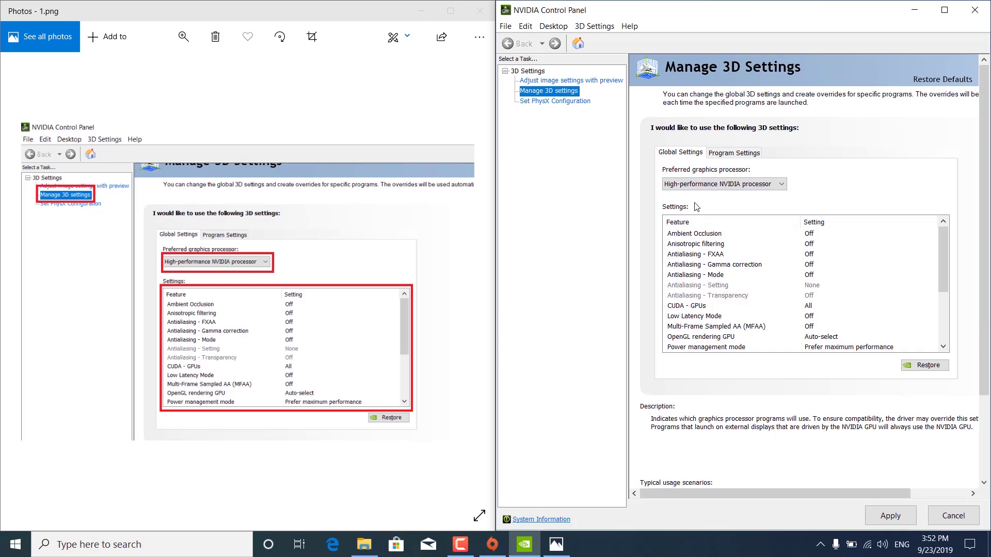
Step: Compare the remaining global 3D settings with reference image 2 and apply the 3D settings
scroll(687, 243, "down", 3)
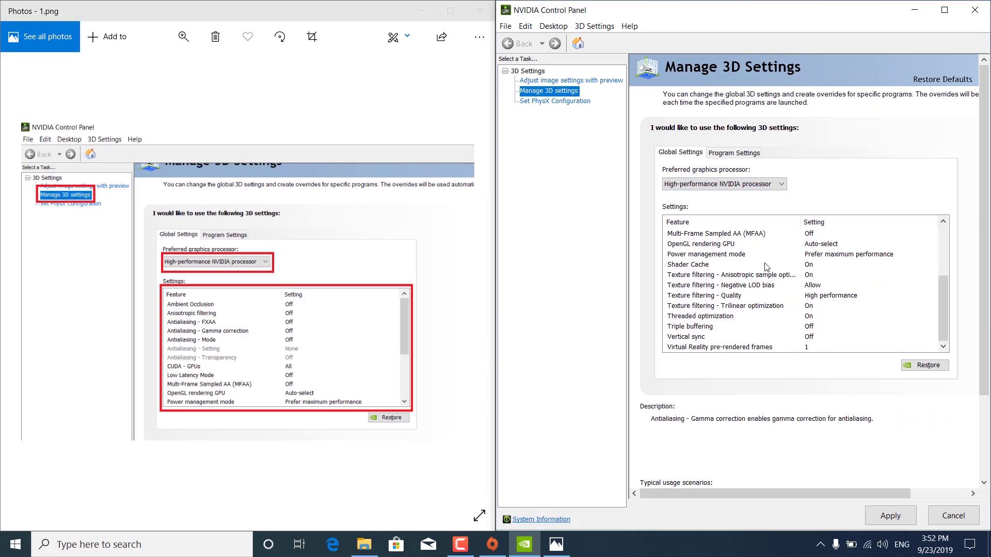
left_click(468, 16)
double_click(243, 165)
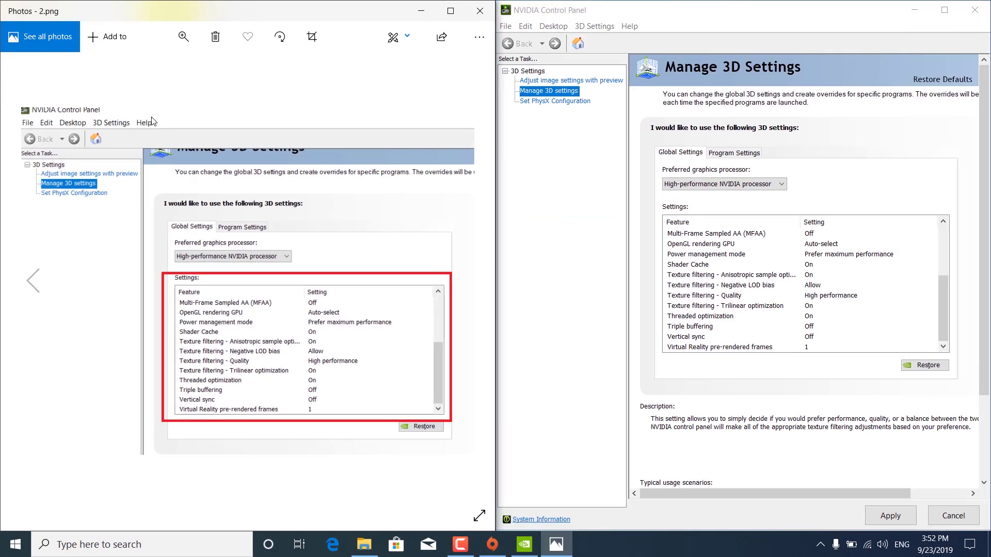
mouse_move(769, 309)
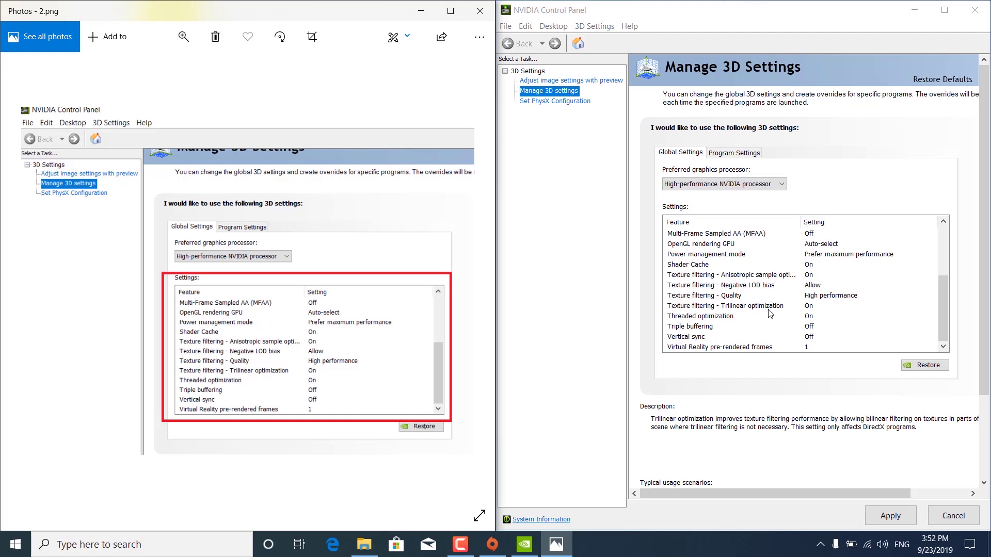
left_click(893, 505)
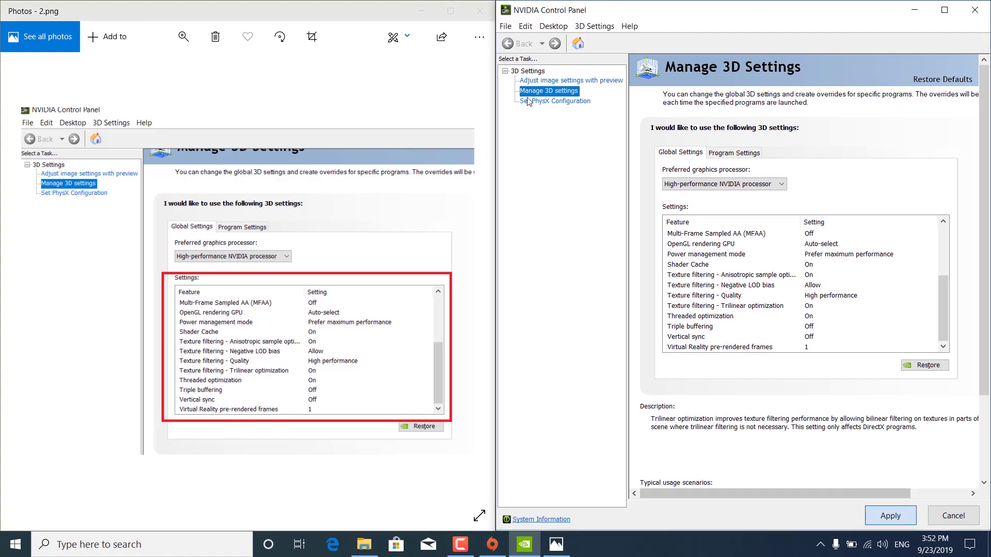
Step: Close the reference image and NVIDIA Control Panel, return to the Optimizations folder and close it
left_click(479, 11)
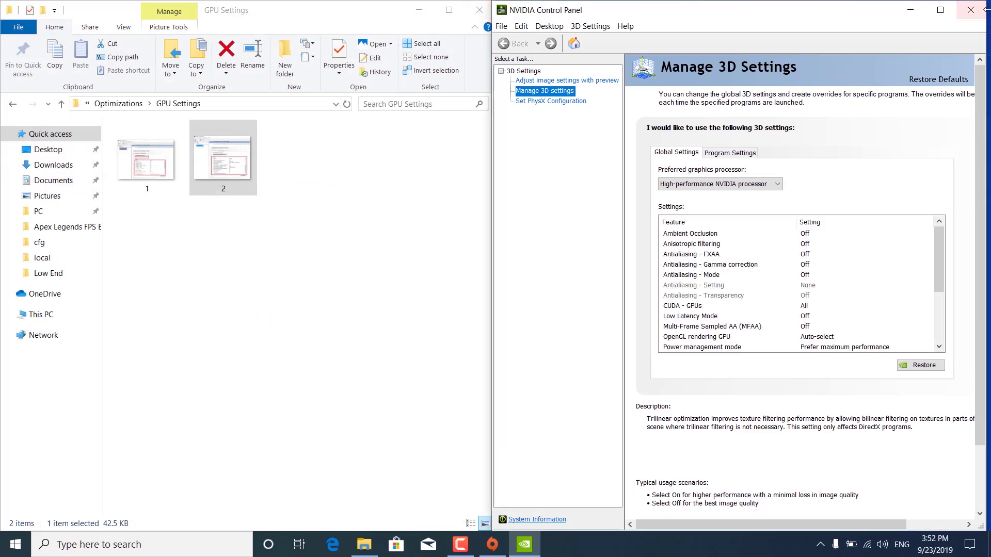
left_click(970, 11)
left_click_drag(367, 22, 719, 108)
left_click(133, 188)
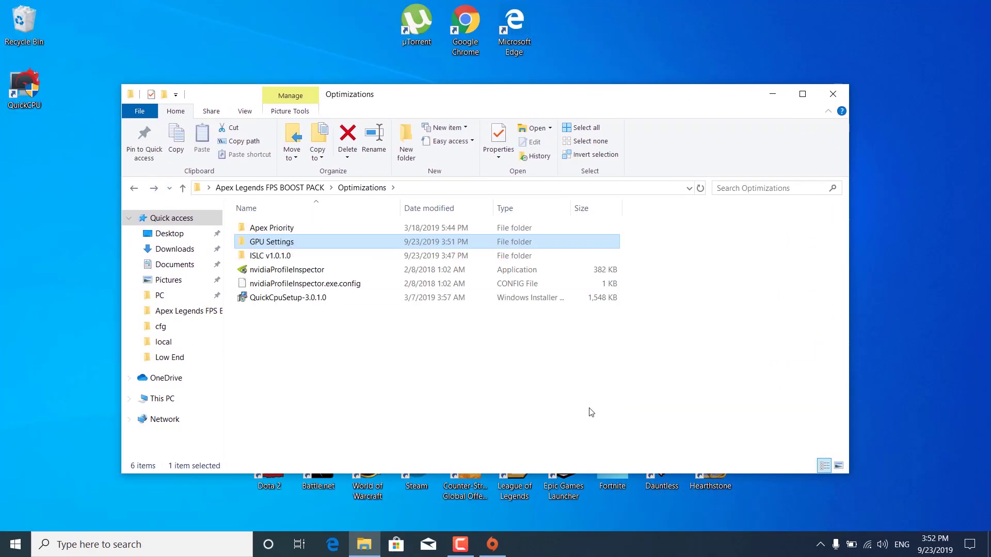
left_click(833, 93)
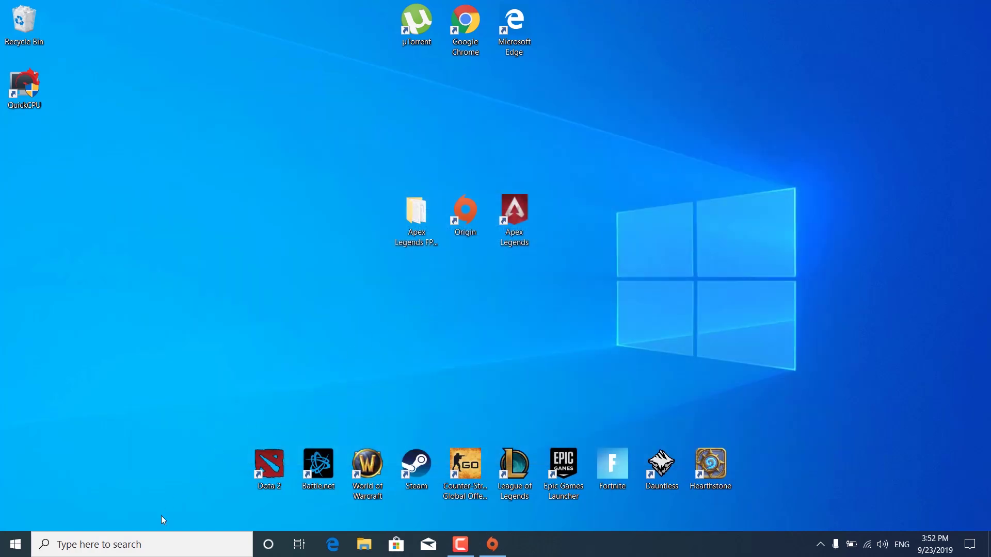
Step: Search Windows for regedit and launch the Registry Editor
left_click(130, 550)
type("reged")
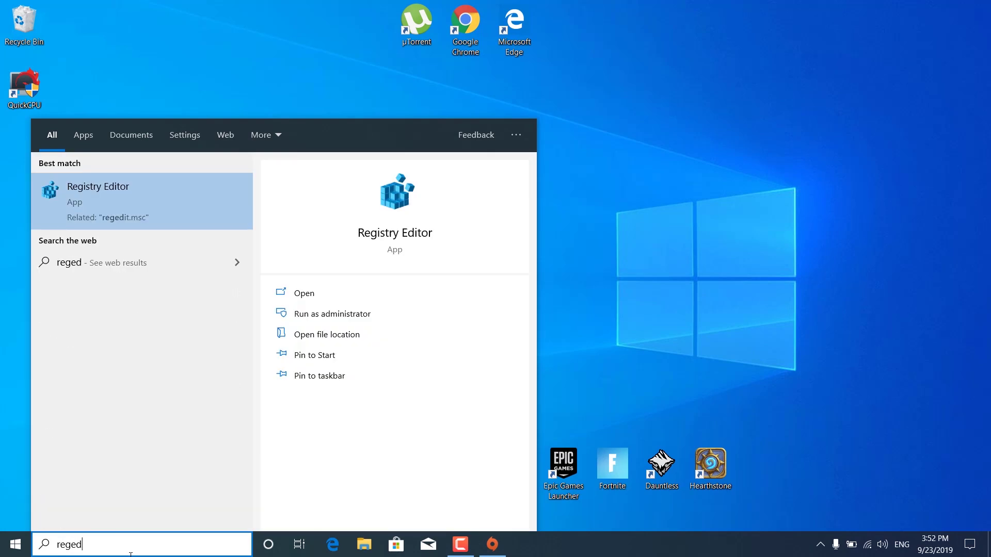
type("it")
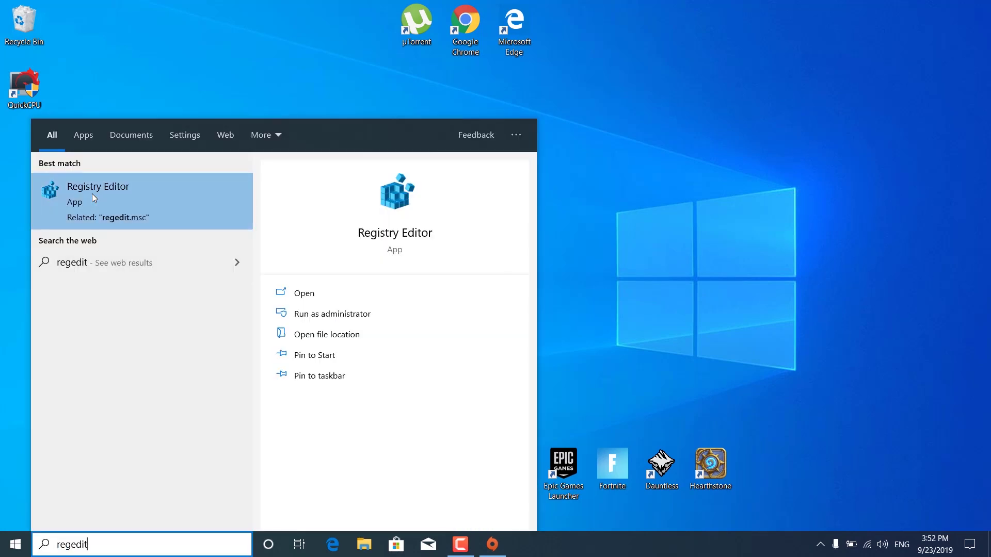
left_click(93, 198)
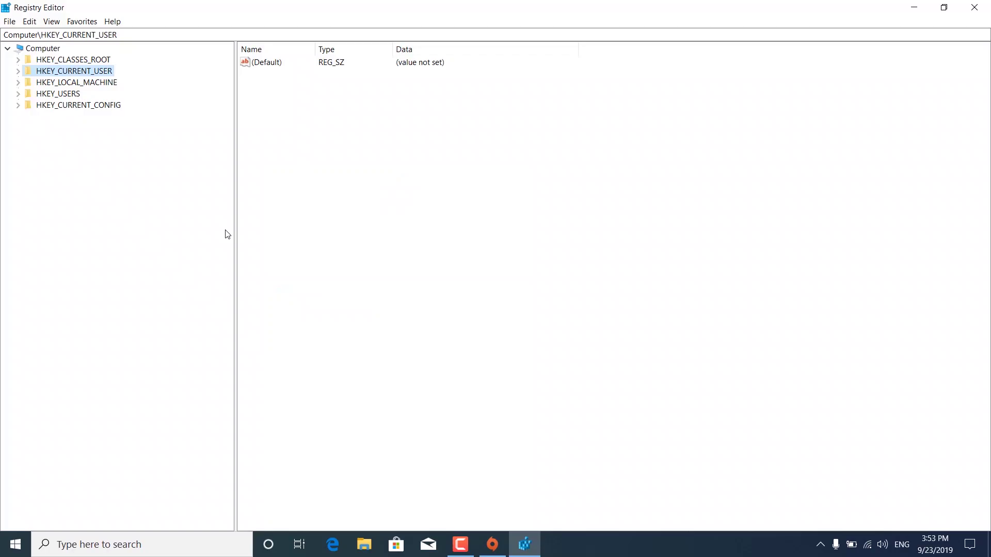
Step: Expand the registry tree to HKEY_LOCAL_MACHINE\SOFTWARE\Microsoft
left_click(18, 83)
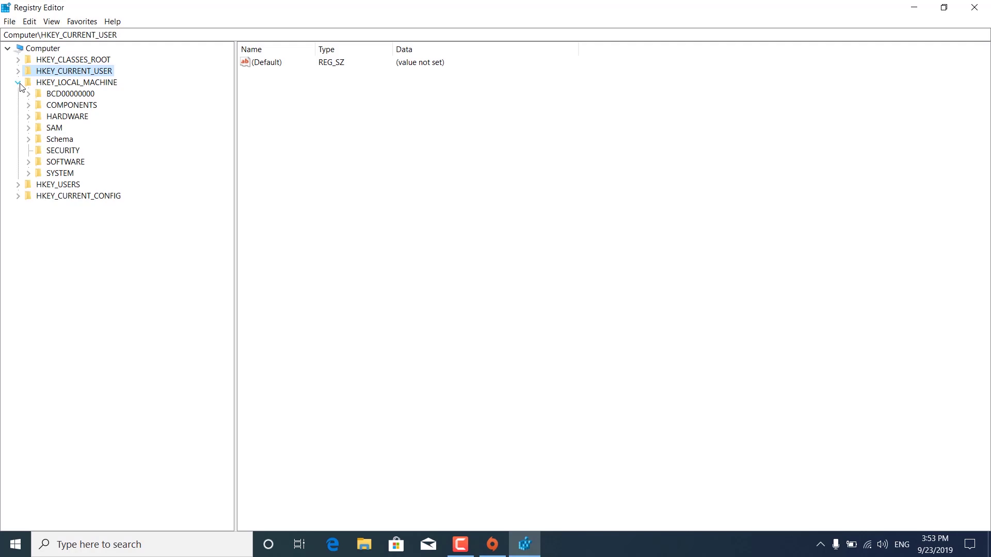
left_click(28, 164)
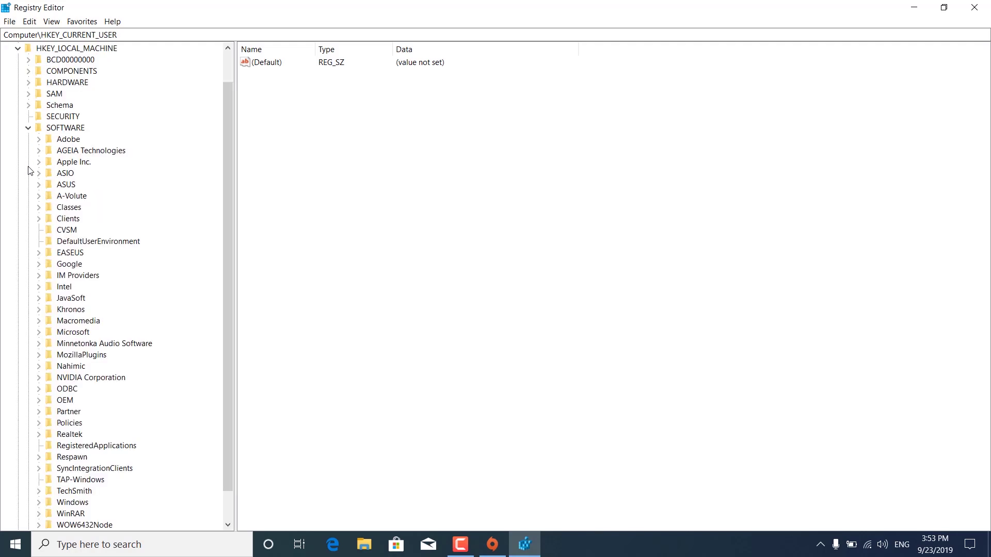
left_click(55, 219)
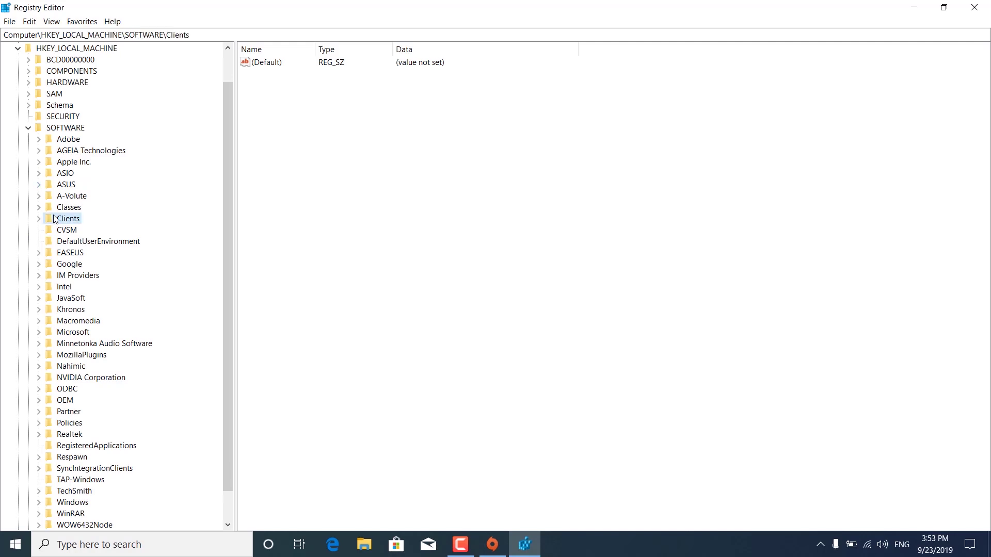
key("m")
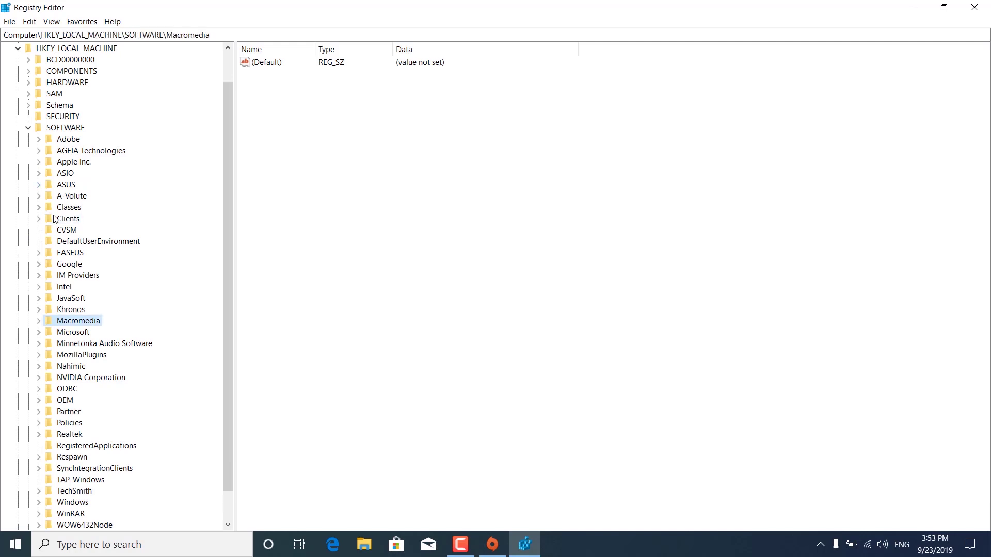
left_click(40, 332)
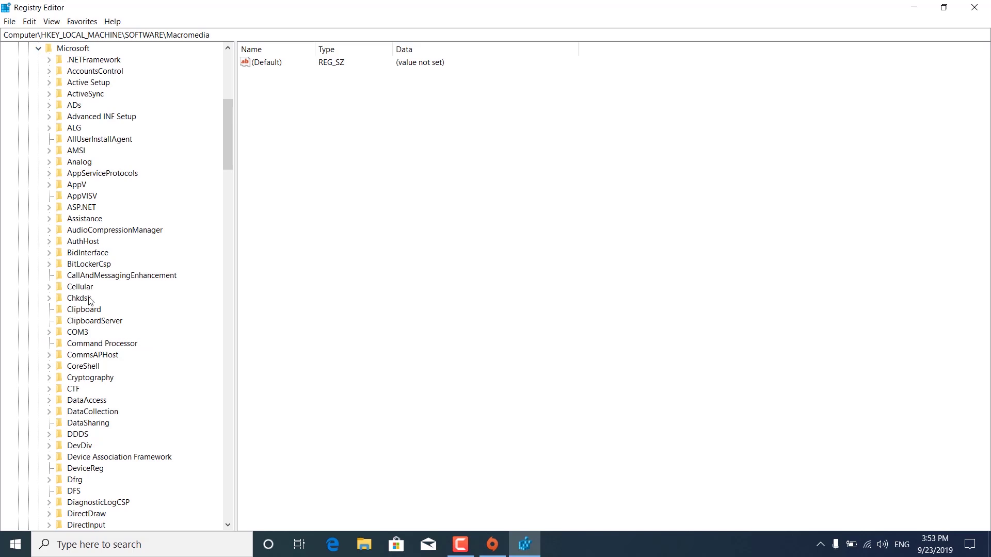
Step: Under Microsoft, expand Windows NT\CurrentVersion\Multimedia and open the SystemProfile key
type("w")
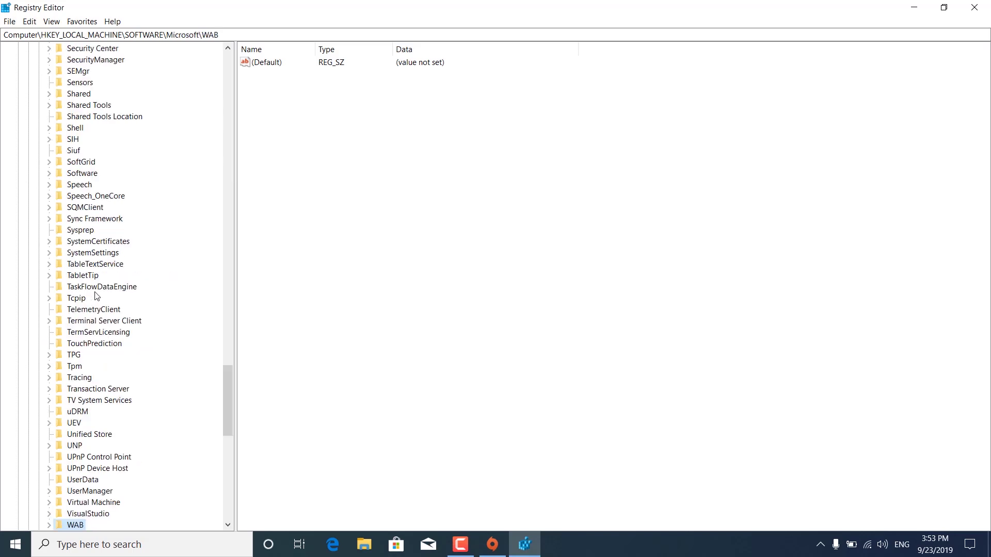
type("windows a")
left_click(49, 435)
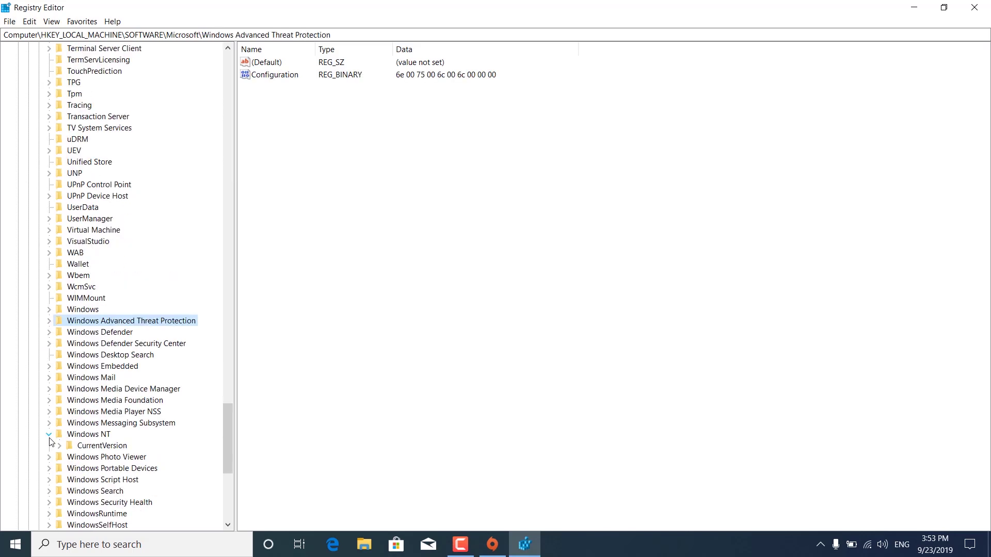
left_click(59, 445)
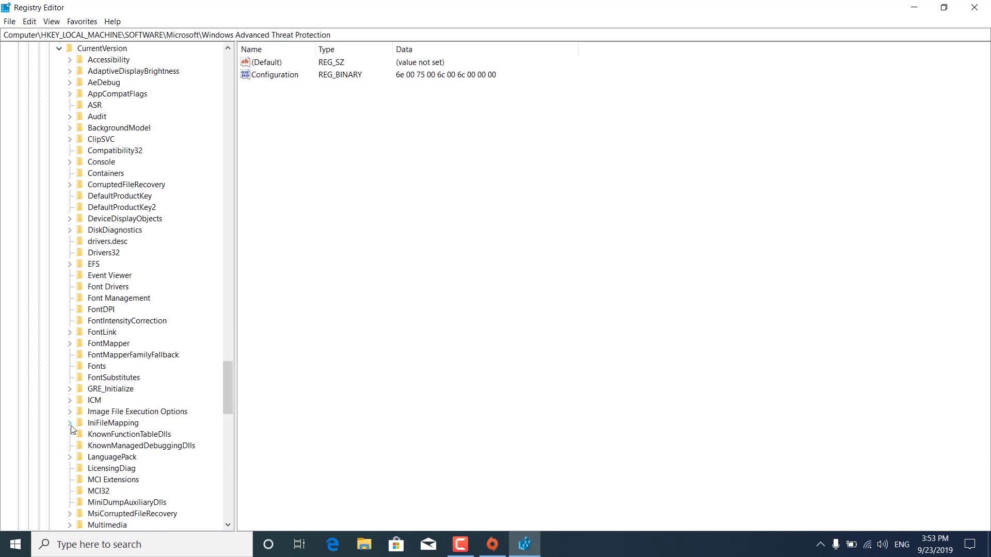
type("mci")
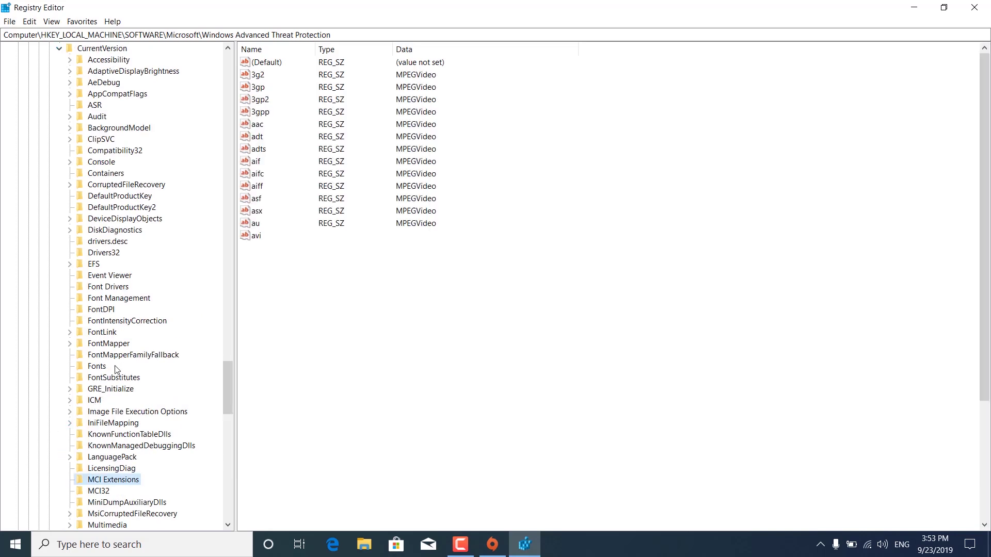
scroll(115, 368, "down", 2)
left_click(71, 458)
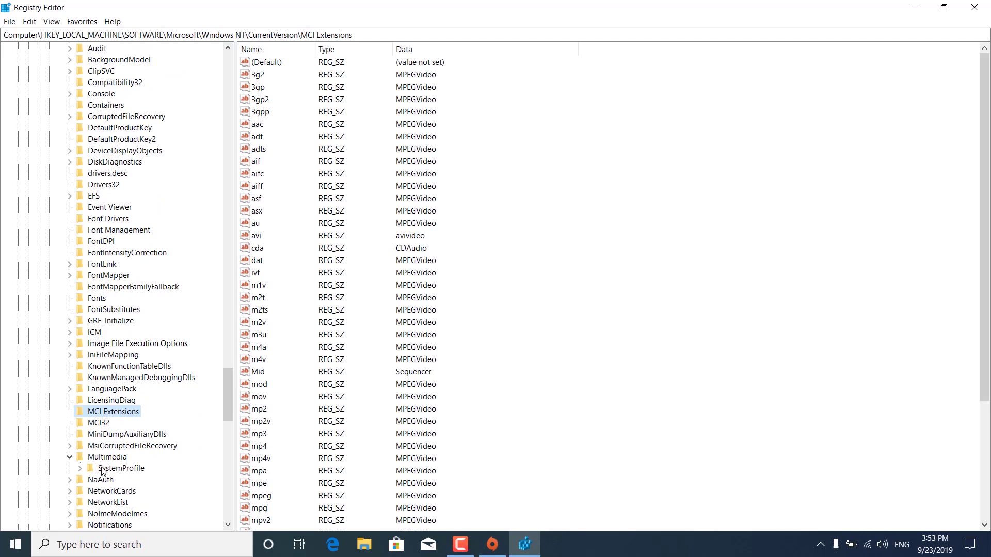
left_click(123, 469)
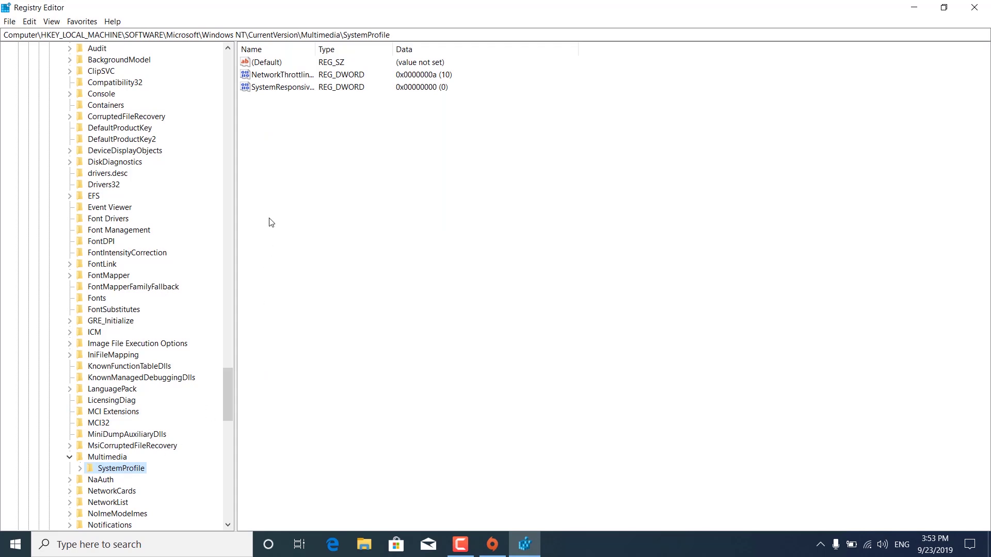
Step: Set the SystemResponsiveness value of the SystemProfile key to 1
double_click(297, 89)
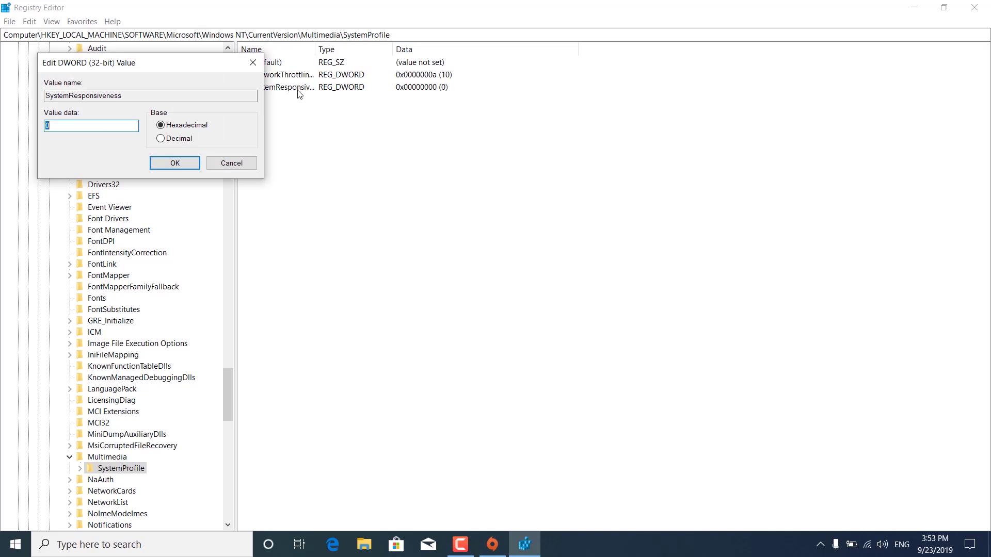
type("1")
left_click(174, 164)
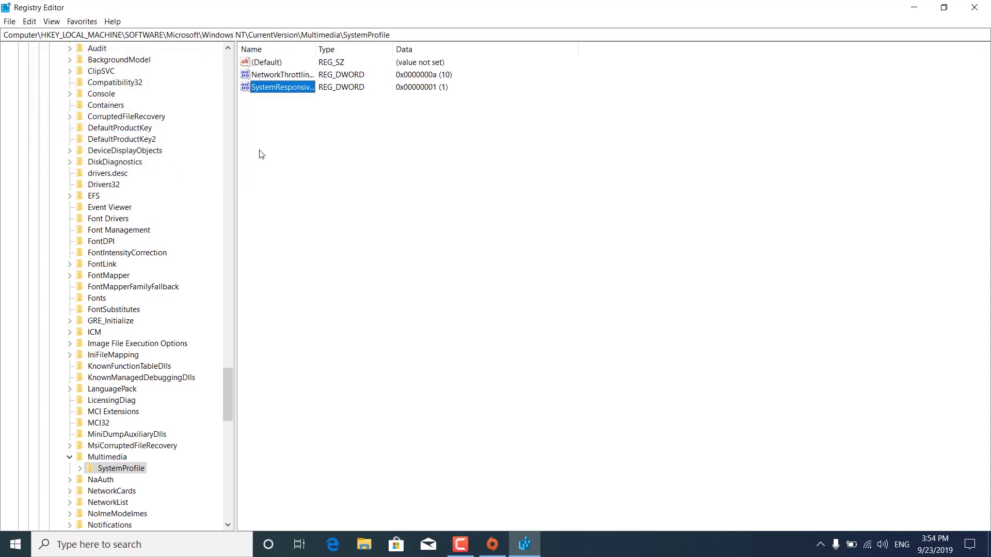
Step: Expand SystemProfile and its Tasks subkey, and open the Games key
left_click(80, 468)
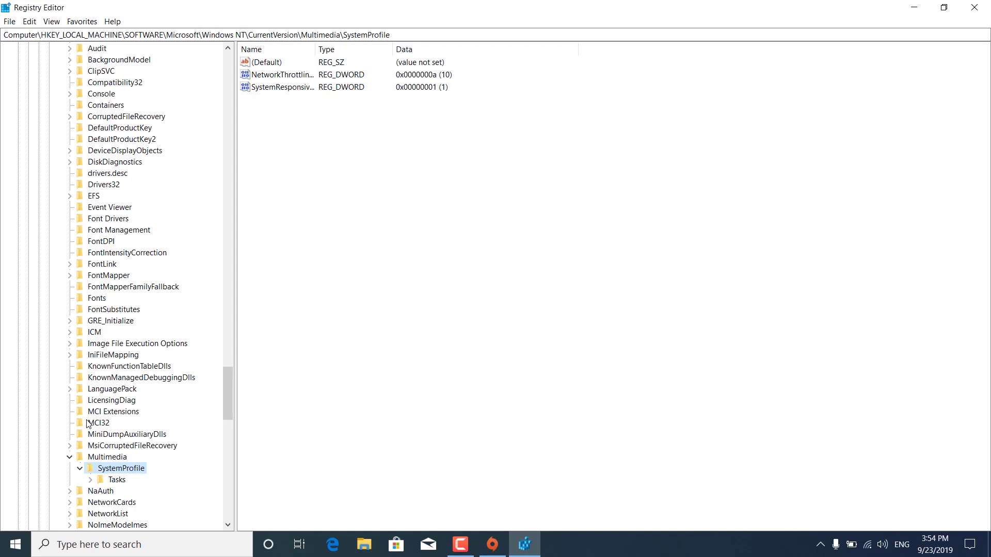
left_click(90, 480)
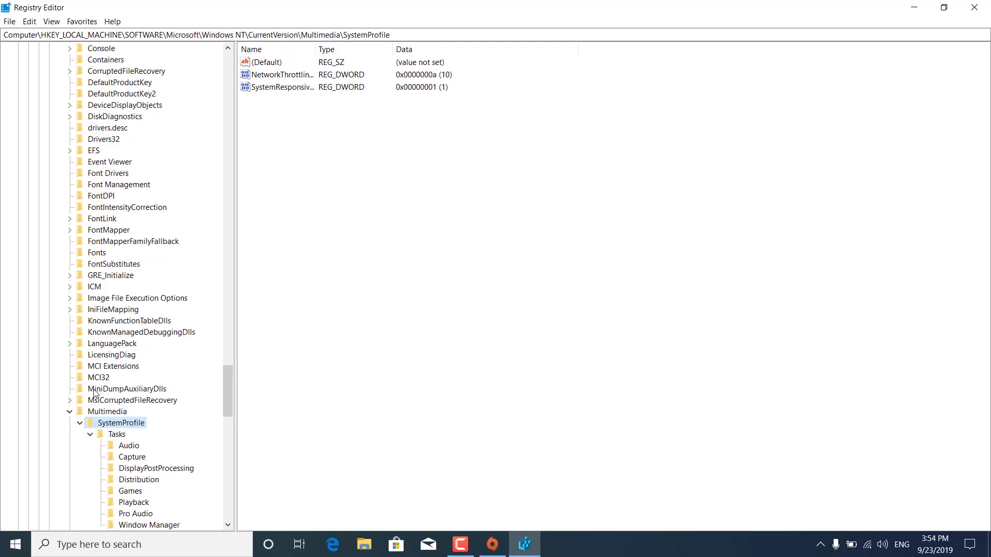
scroll(94, 391, "down", 2)
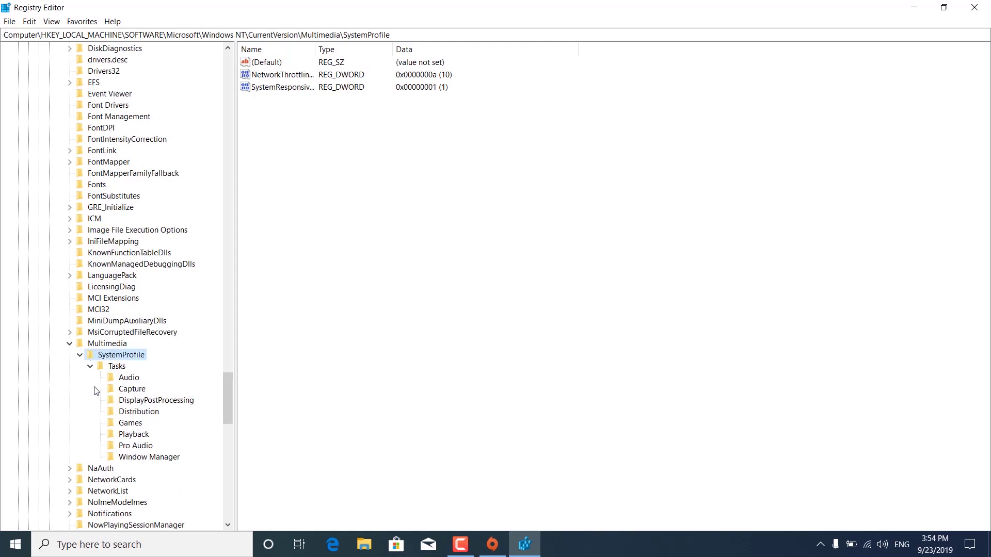
left_click(129, 424)
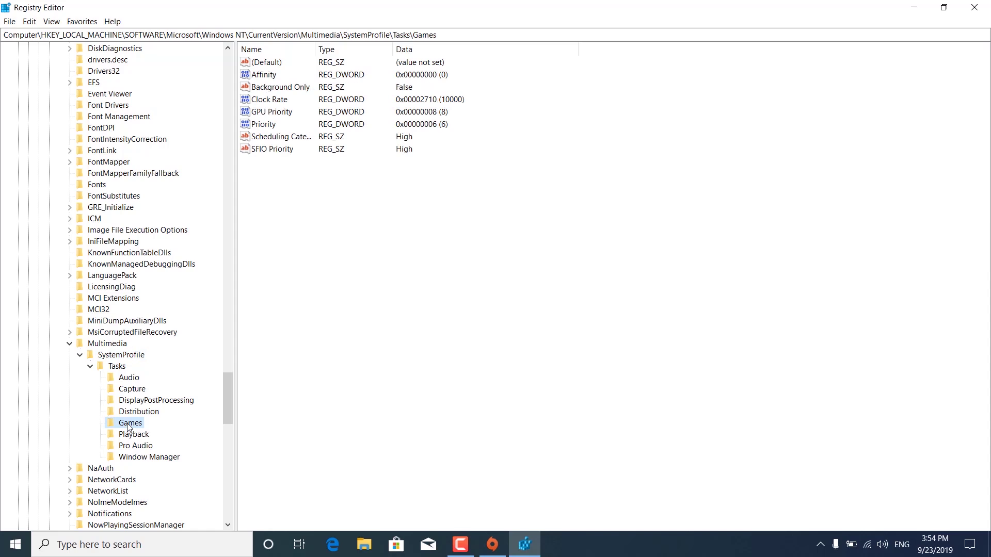
Step: Make sure the Games key has GPU Priority 8 and Priority 6, confirming both values
double_click(260, 113)
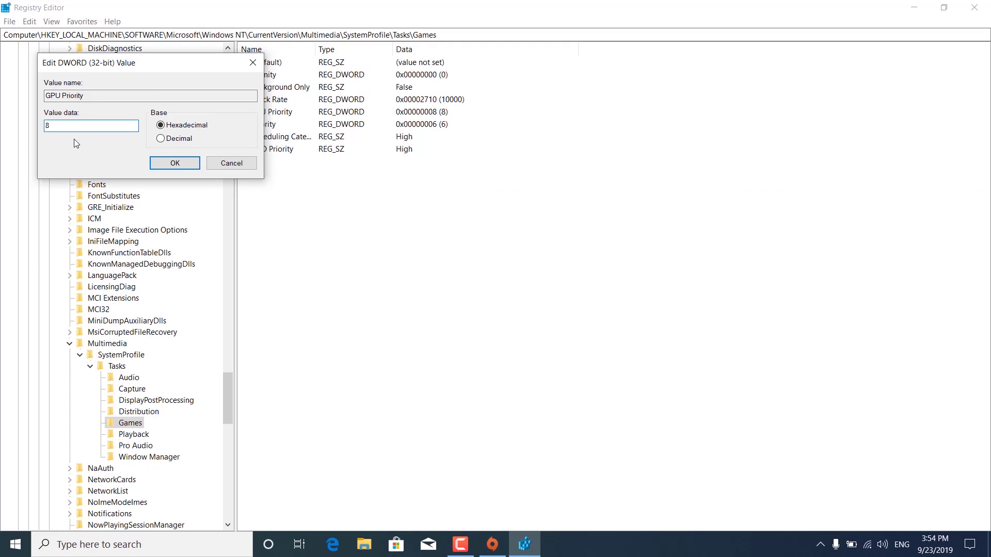
left_click(154, 165)
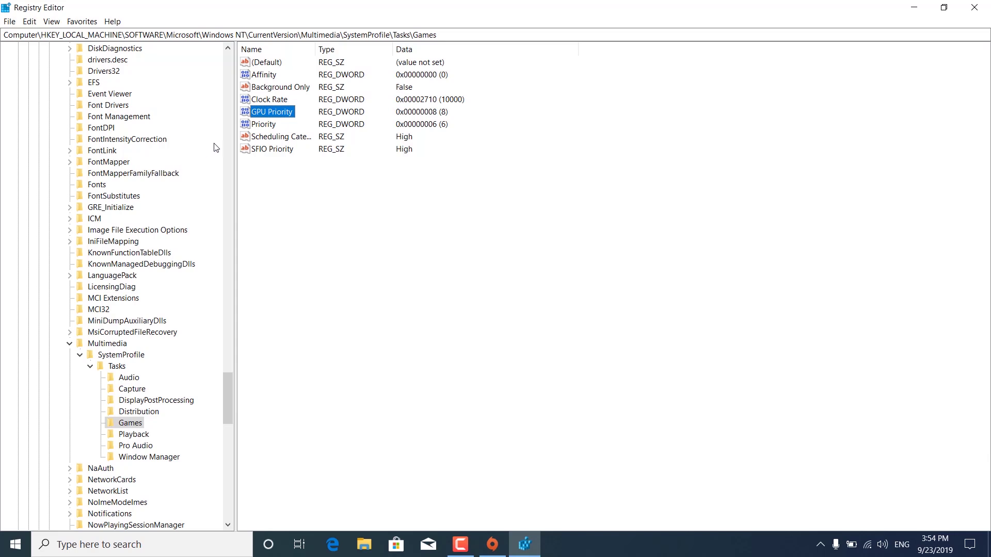
double_click(263, 125)
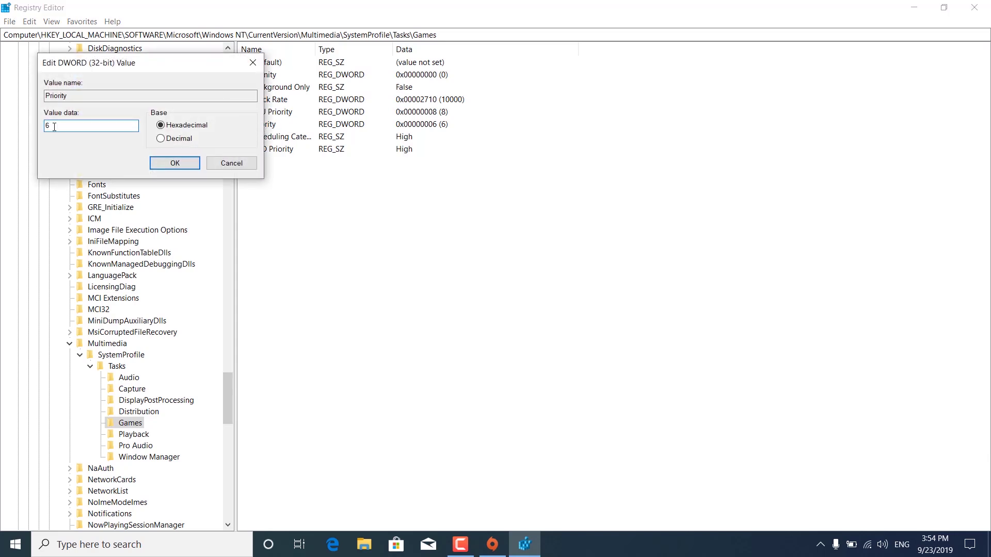
left_click(172, 164)
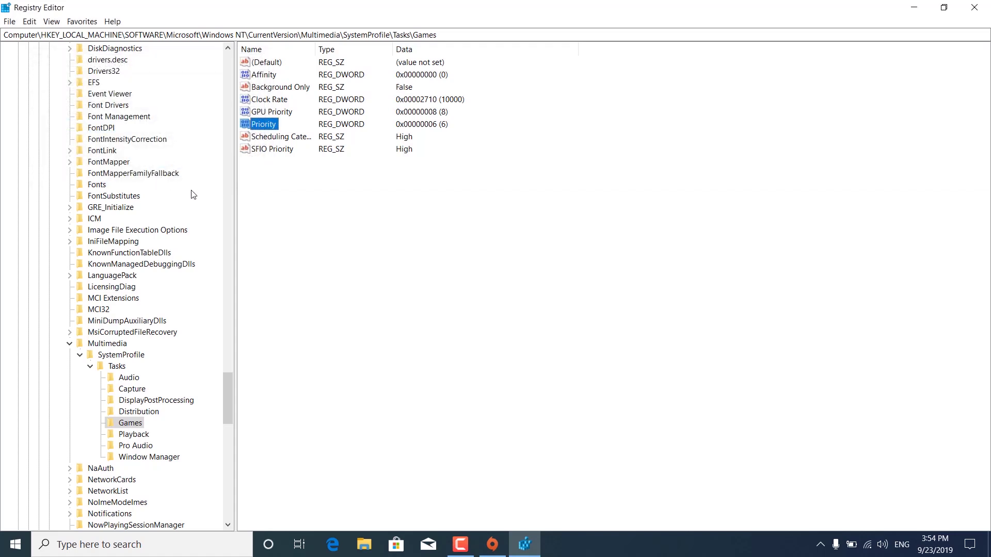
Step: Make sure Scheduling Category and SFIO Priority are both High in the Games key, confirming each value
double_click(287, 137)
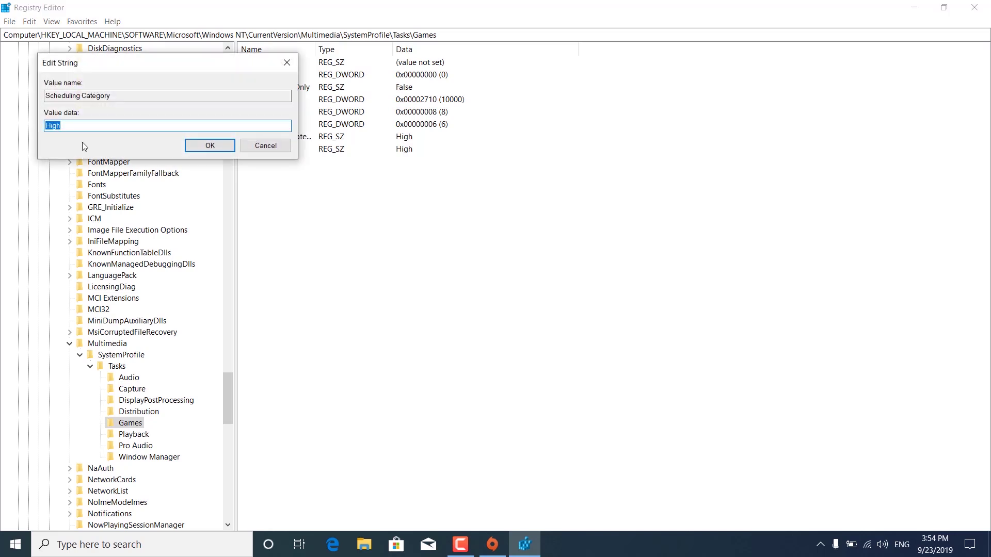
left_click(186, 147)
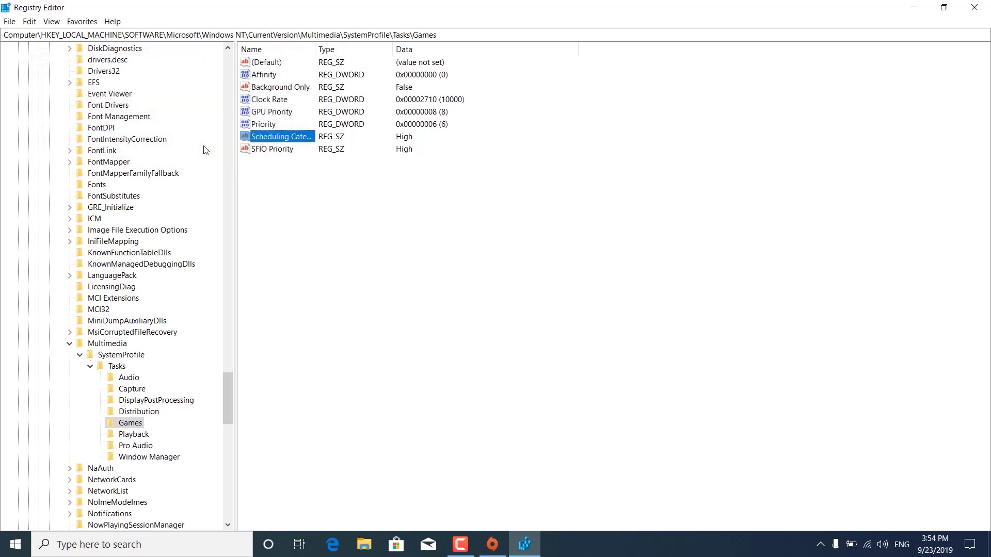
double_click(249, 150)
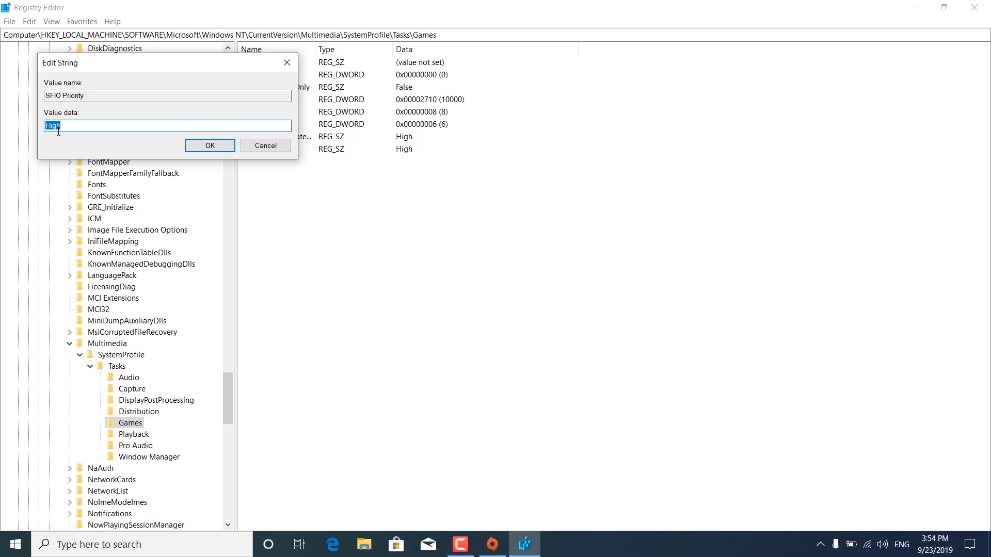
left_click(211, 146)
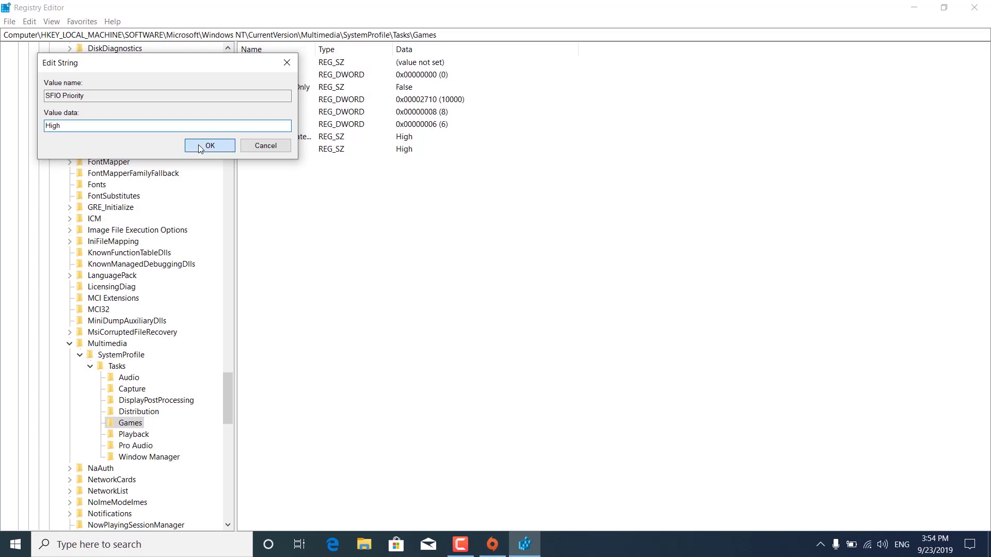
Step: Close the Registry Editor and return to the desktop
left_click(263, 345)
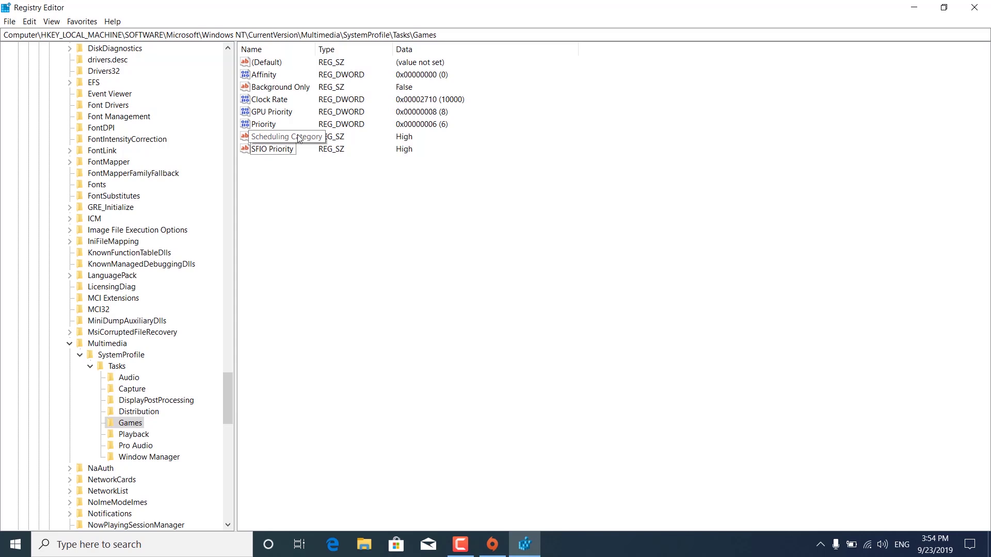
left_click(276, 154)
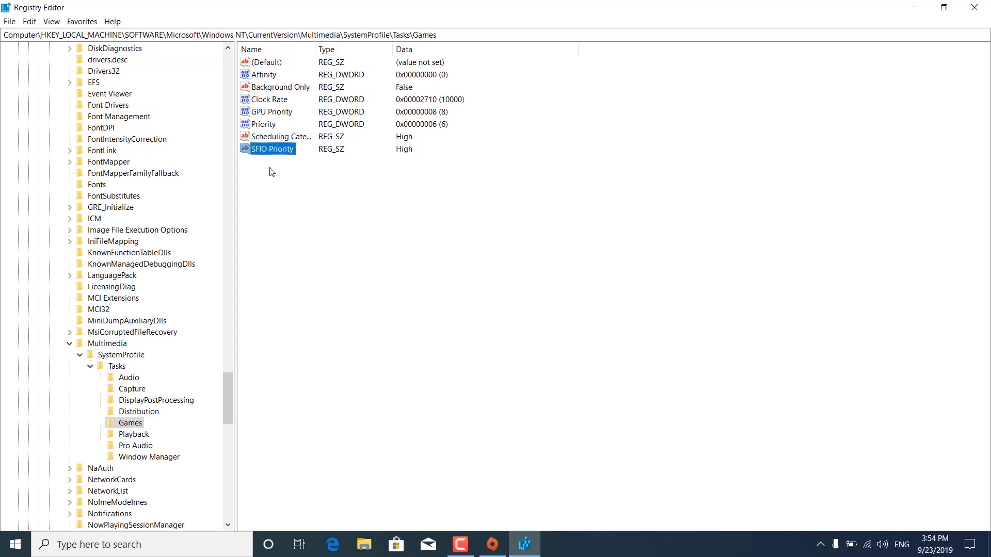
left_click(974, 8)
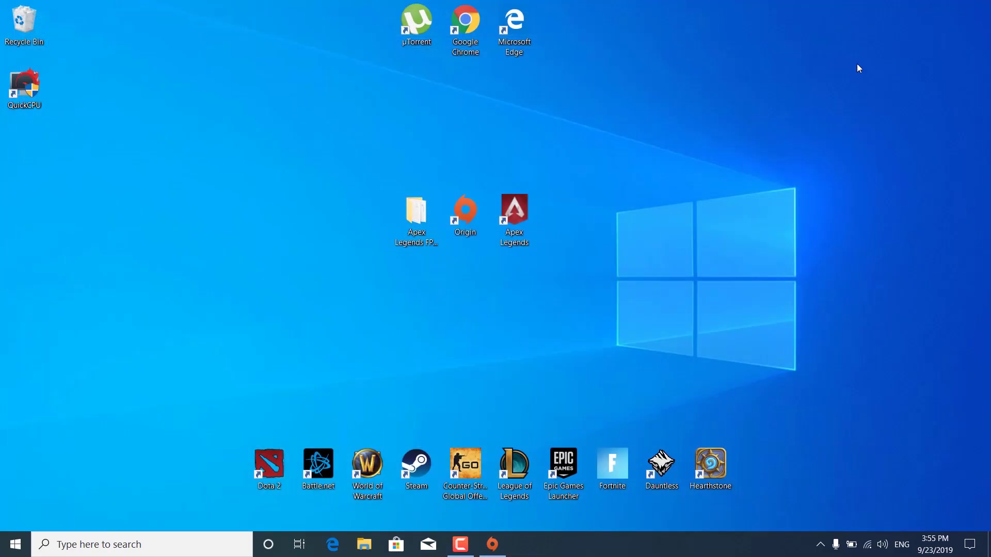